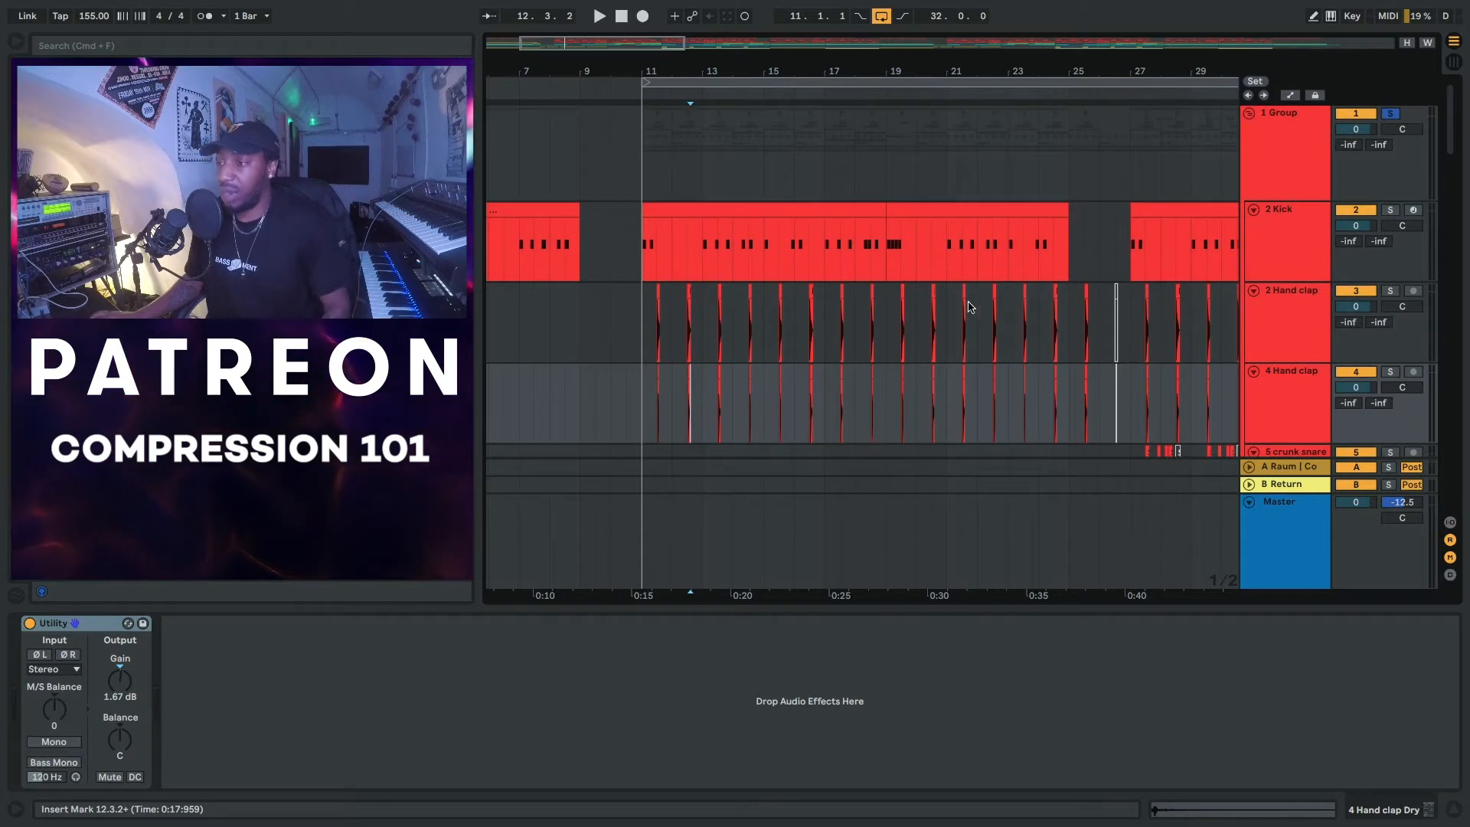
- Bring up the Pro-C 2 compressor on the 1 Group track, place its window over the arrangement and start playback
{"action": "left_click", "coordinate": [1269, 145]}
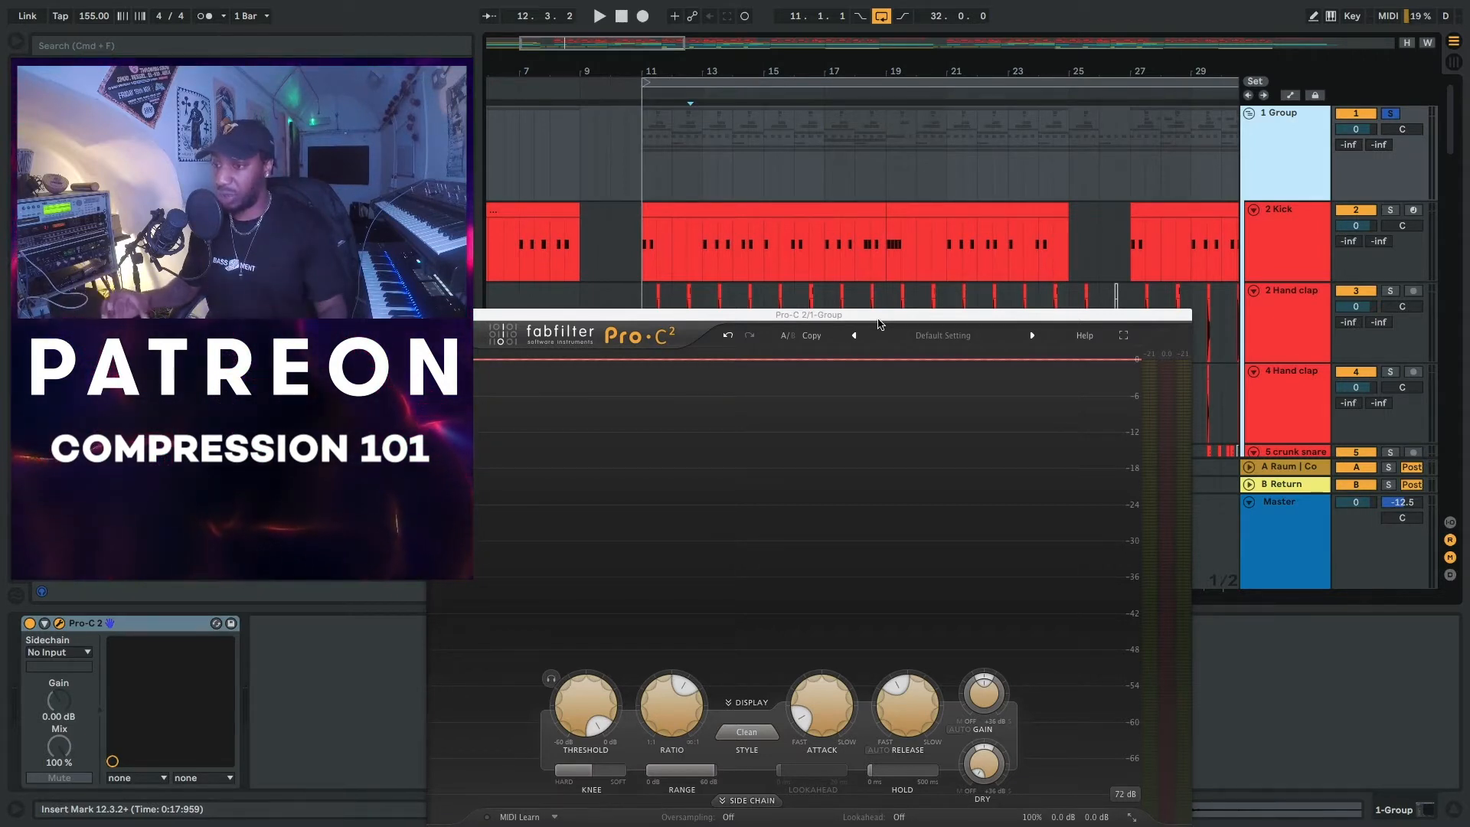
{"action": "left_click_drag", "start_coordinate": [870, 321], "coordinate": [943, 72]}
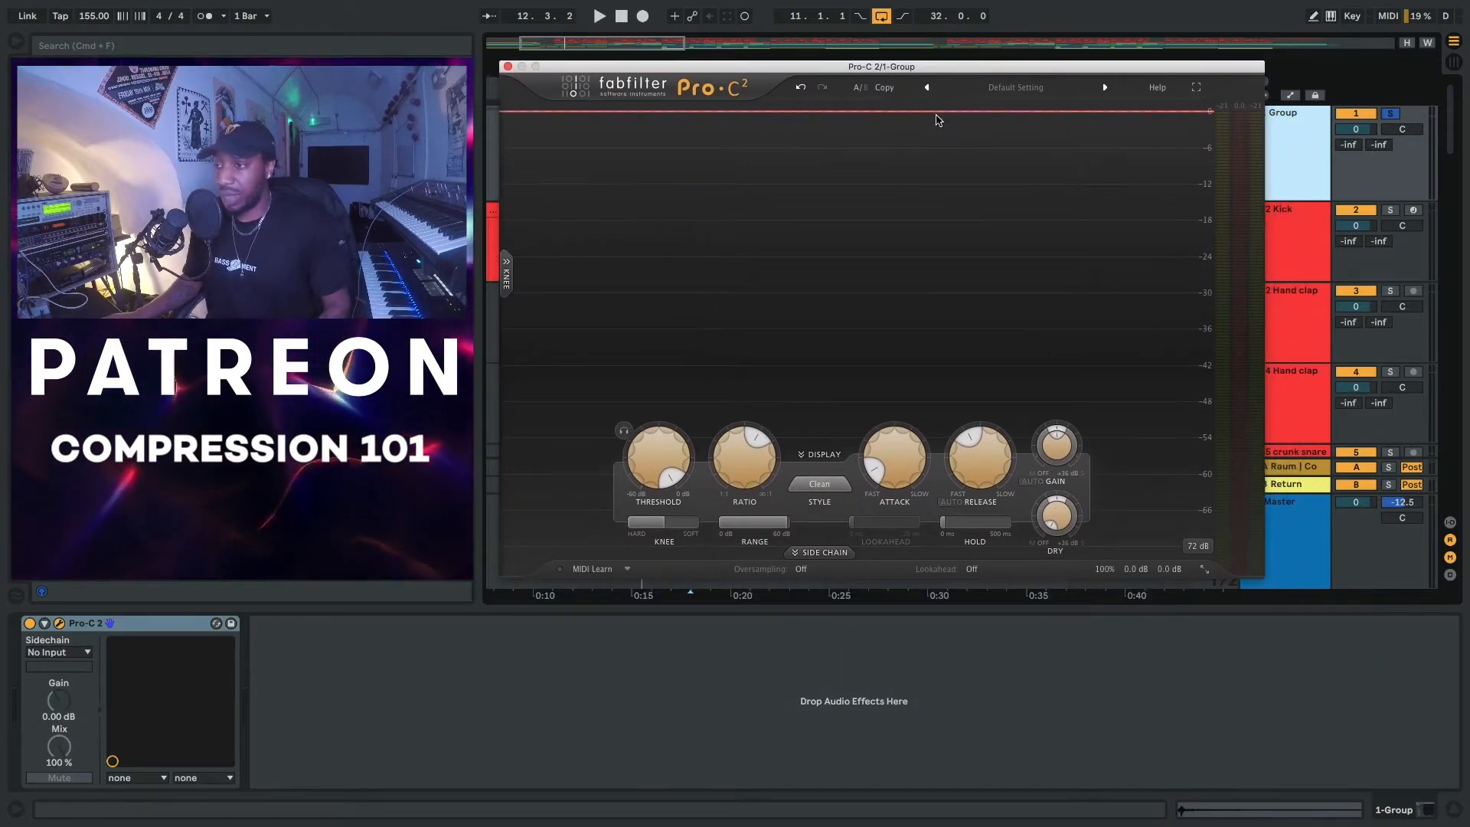
{"action": "key", "text": "space"}
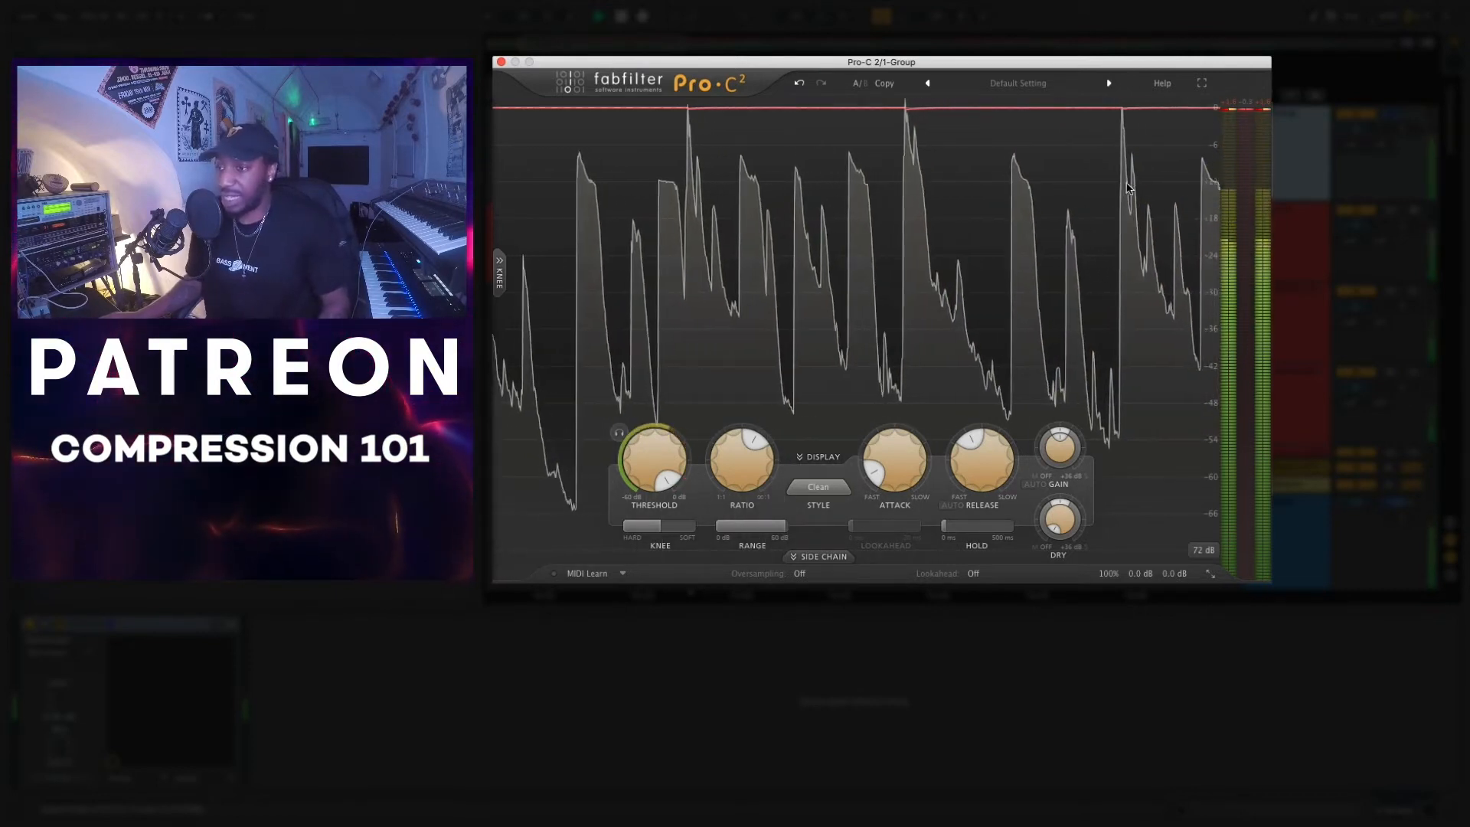
- Lower the compressor threshold to about -13 dB during playback, checking the drums against the bypassed device
{"action": "mouse_move", "coordinate": [742, 452]}
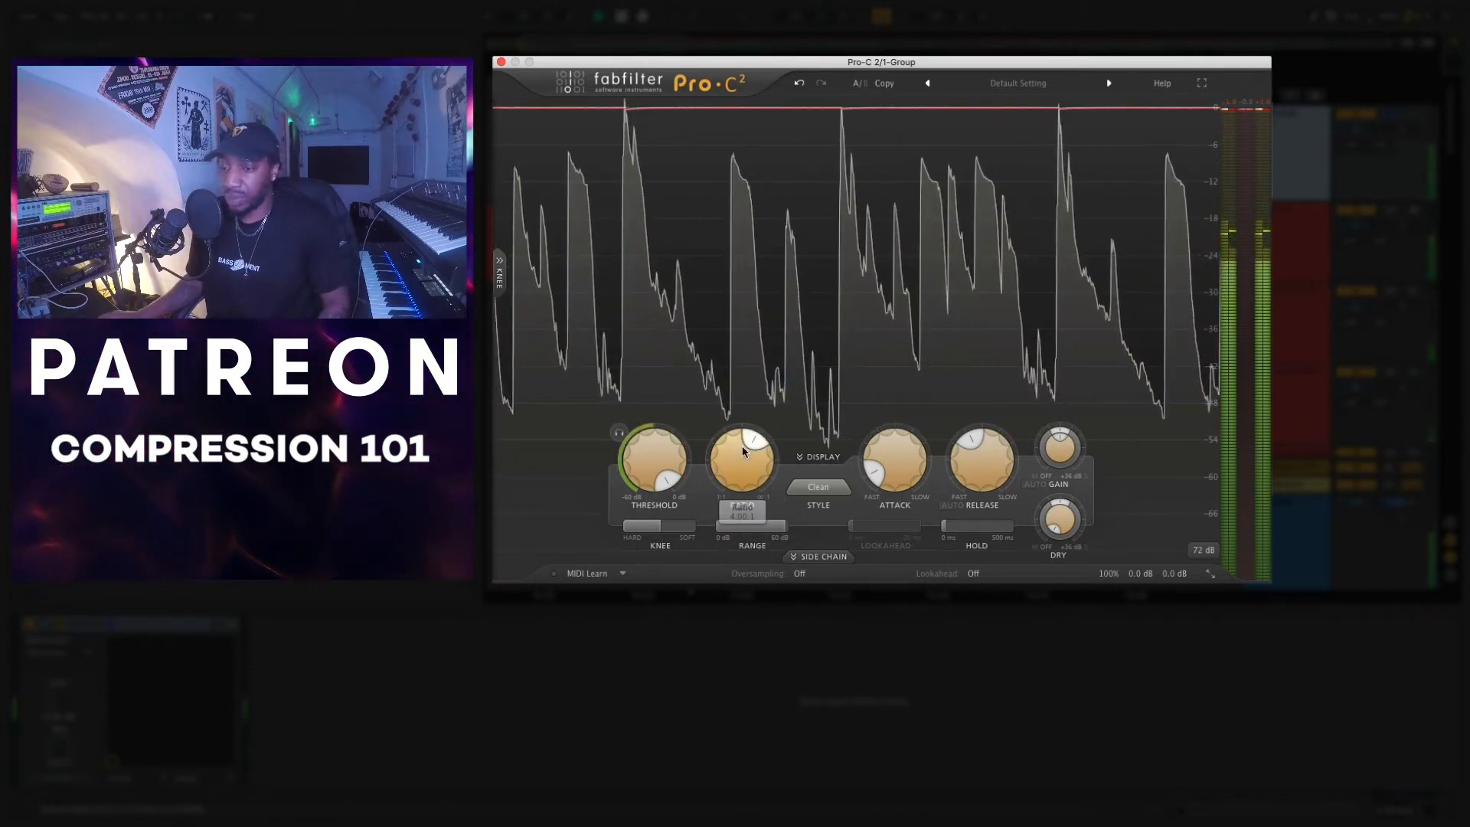
{"action": "mouse_move", "coordinate": [654, 456]}
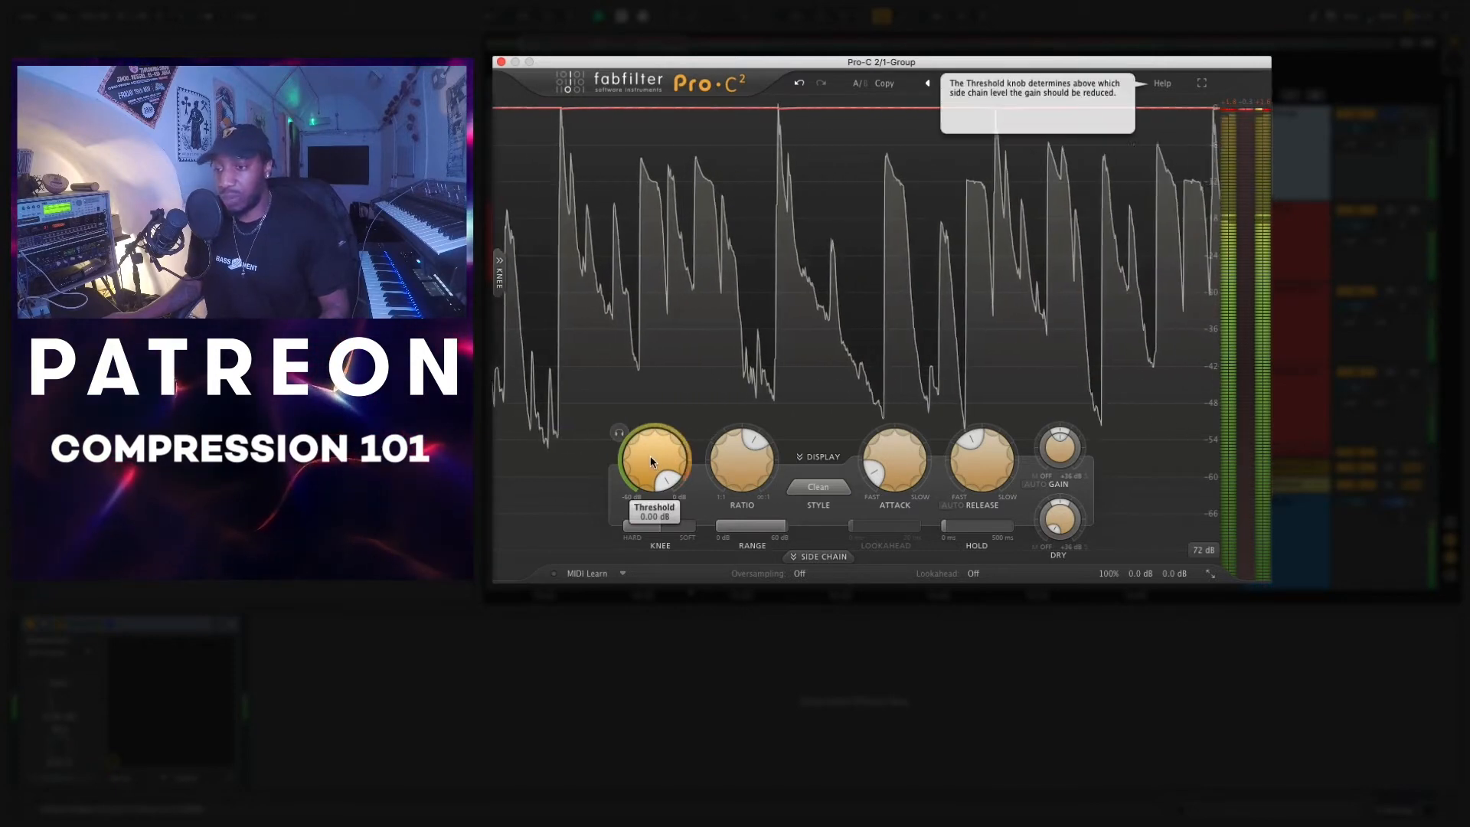
{"action": "left_click_drag", "start_coordinate": [650, 456], "coordinate": [677, 569]}
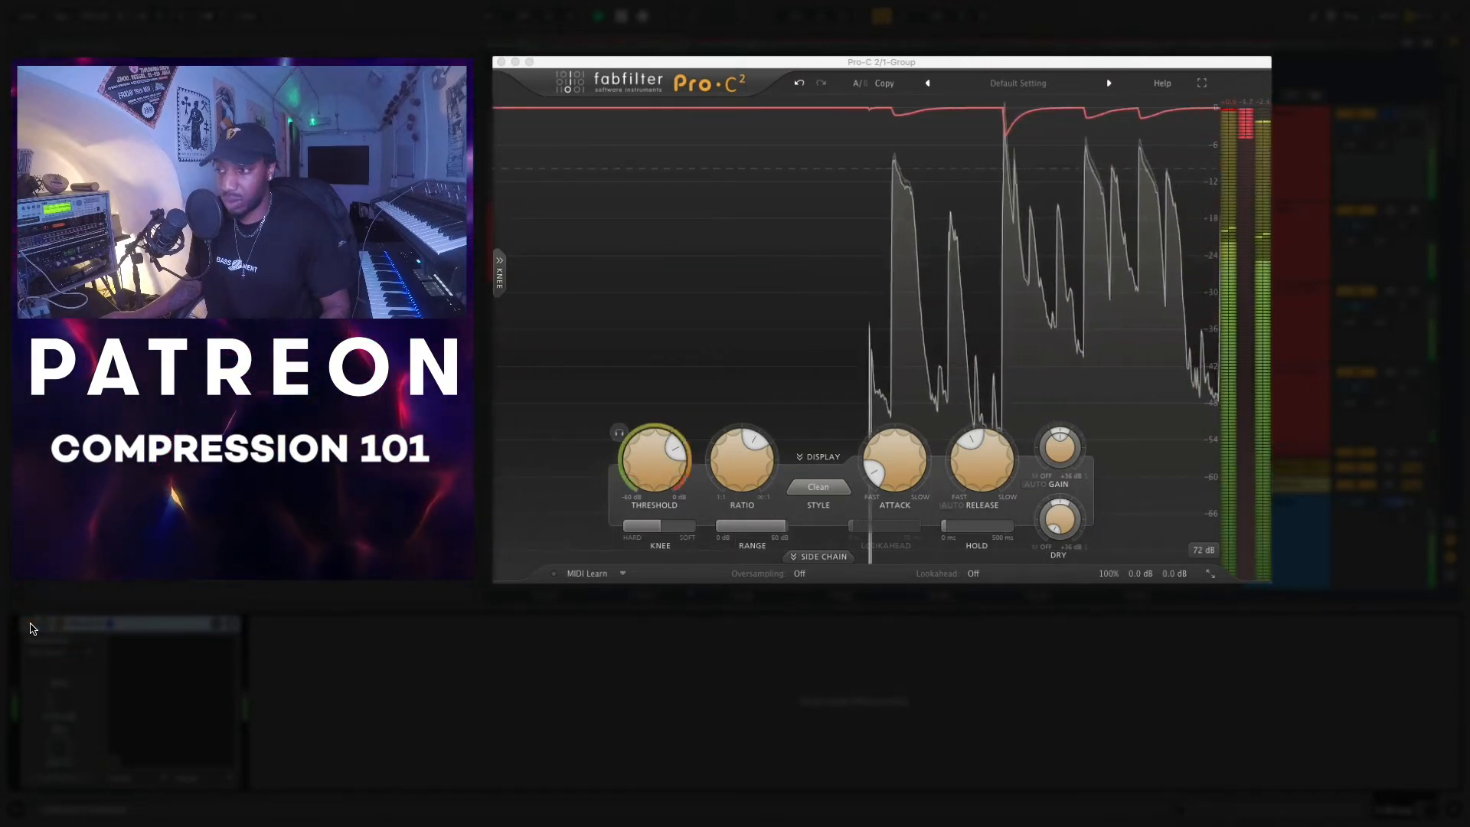
{"action": "left_click", "coordinate": [32, 626]}
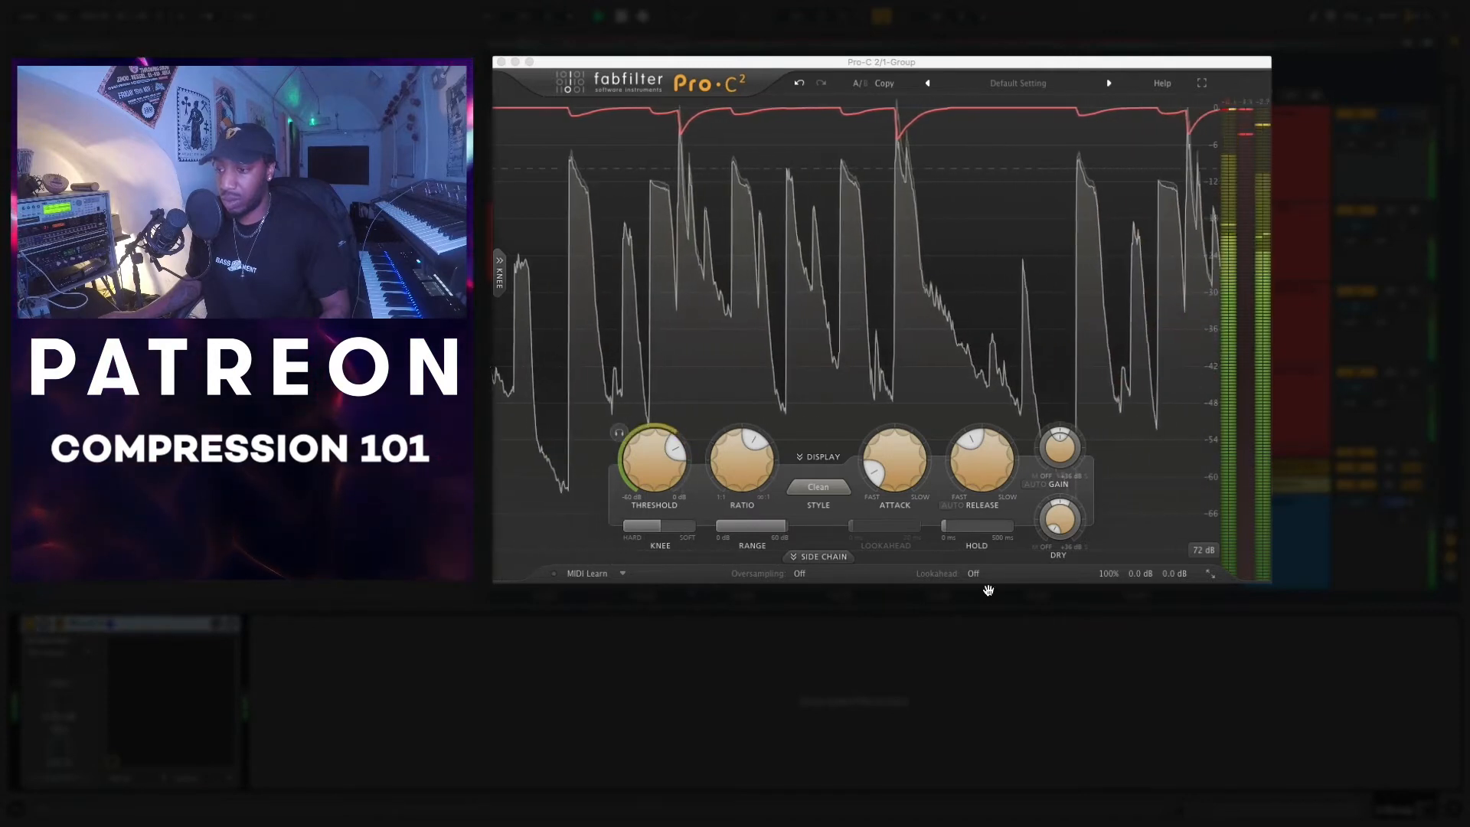
{"action": "mouse_move", "coordinate": [1149, 573]}
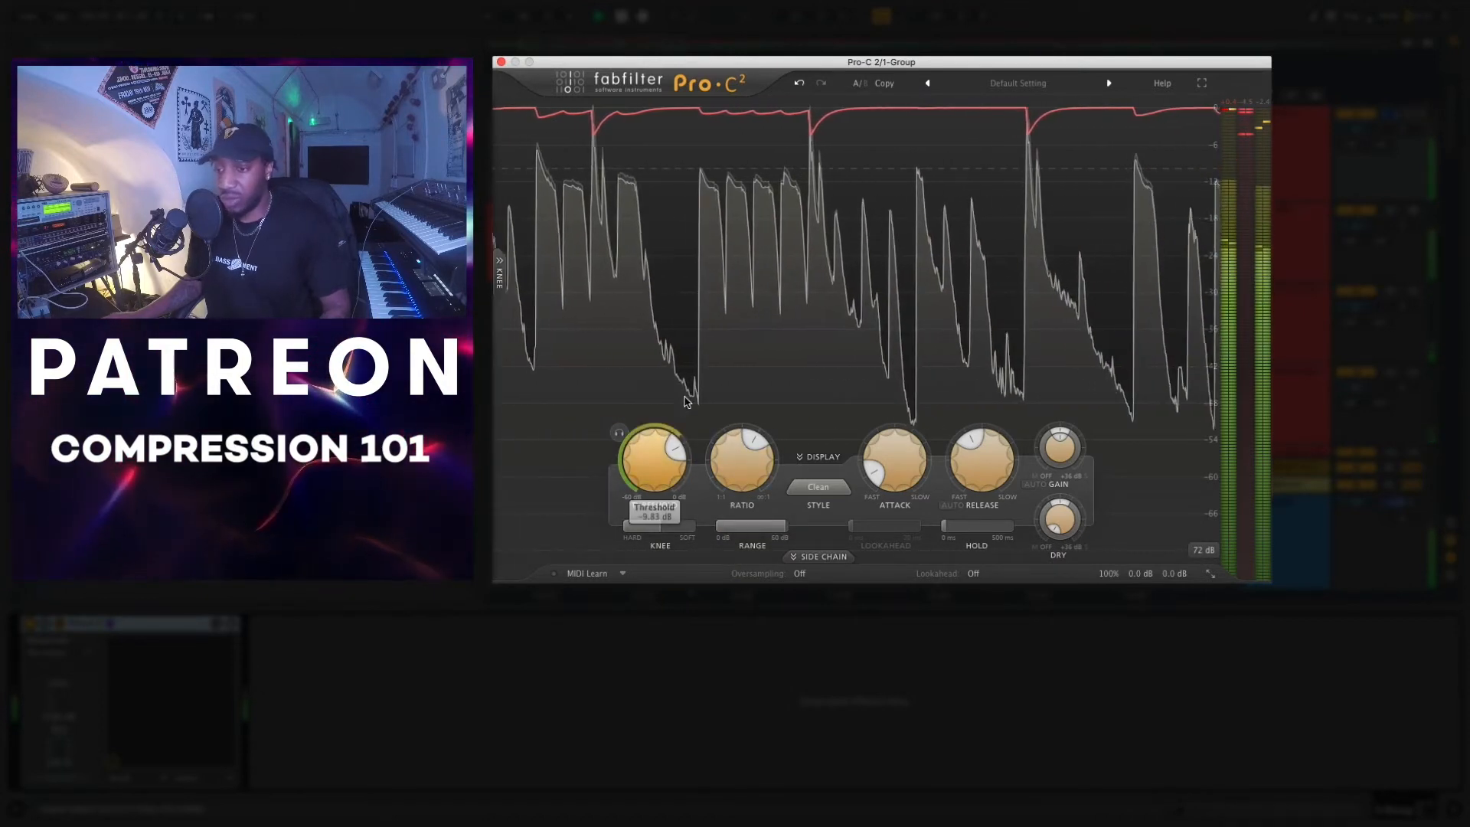
{"action": "left_click_drag", "start_coordinate": [645, 464], "coordinate": [651, 481]}
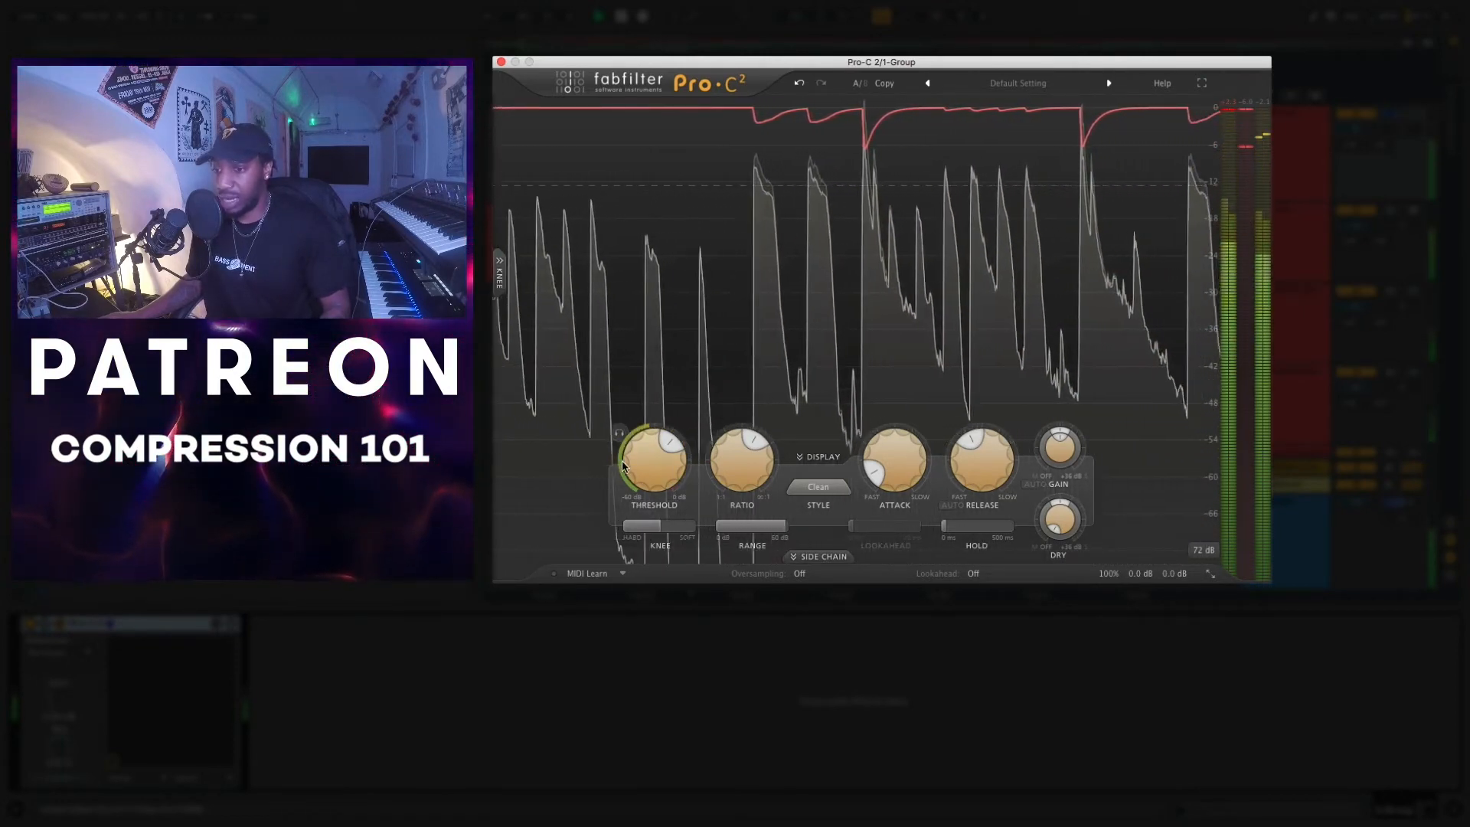
{"action": "left_click_drag", "start_coordinate": [642, 465], "coordinate": [643, 467]}
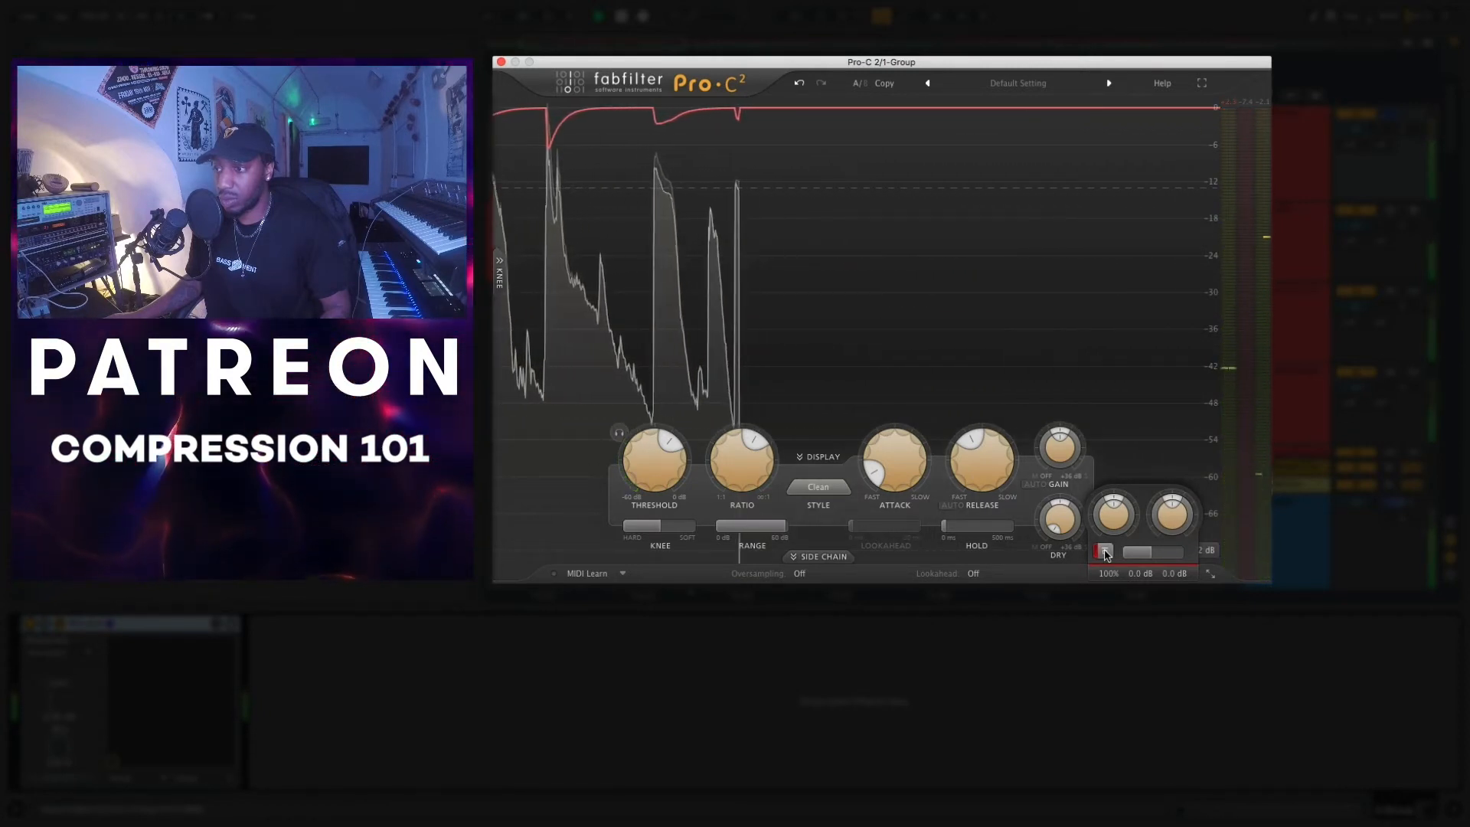
- Compare the drum group with and without compression by toggling the Pro-C 2 bypass during playback
{"action": "left_click", "coordinate": [1104, 552]}
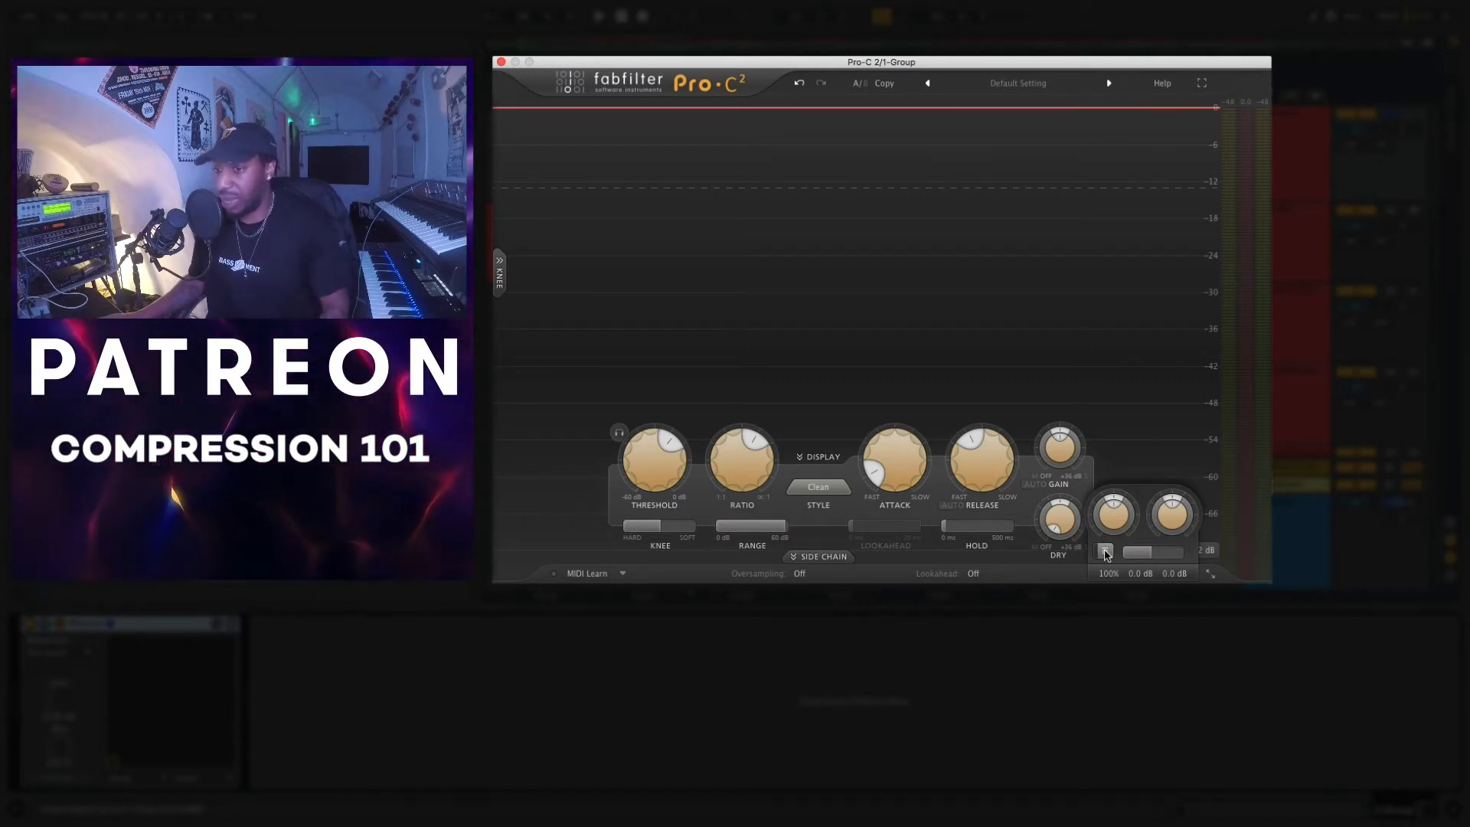
{"action": "key", "text": "space"}
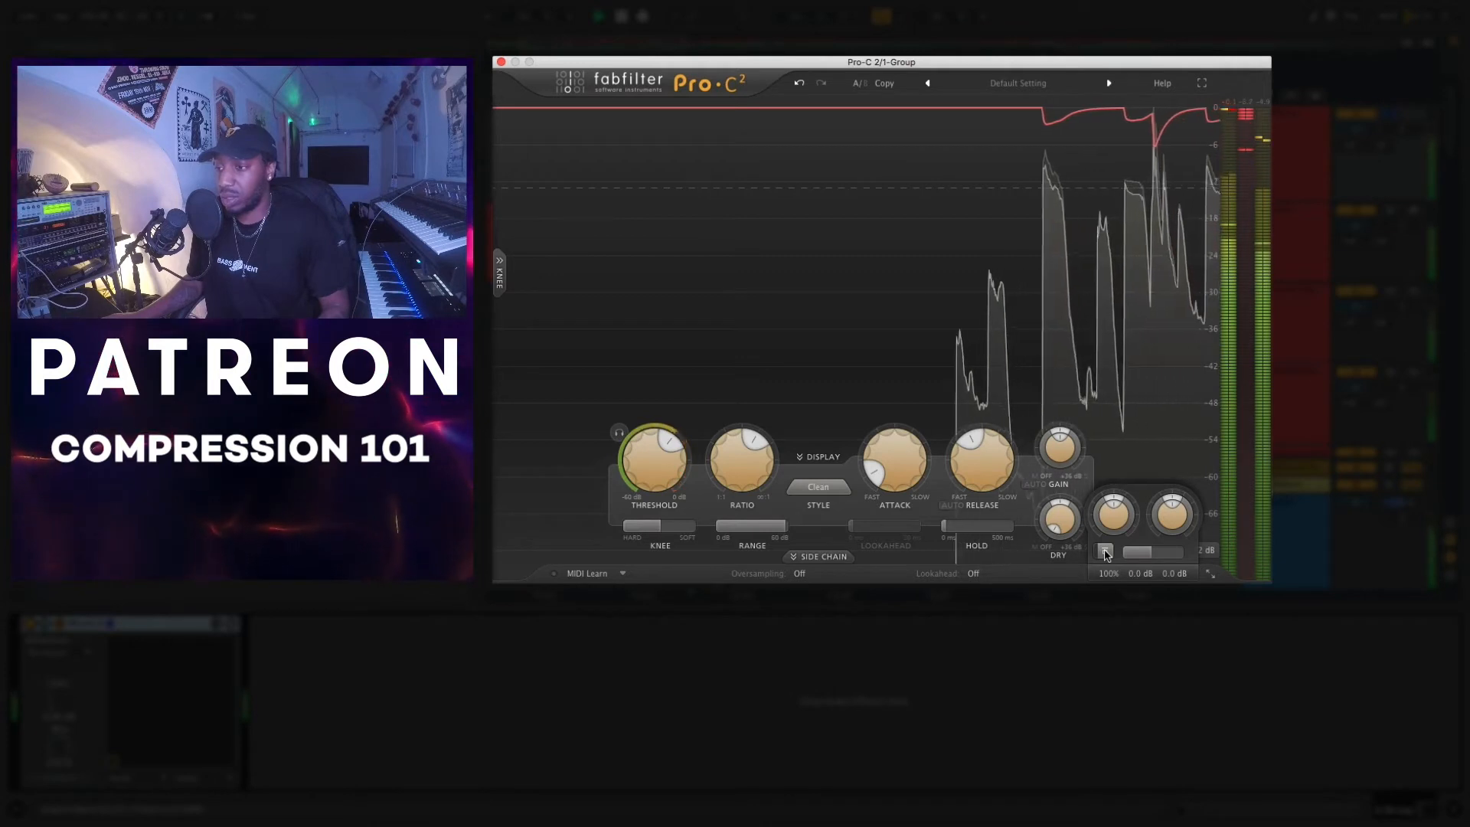
{"action": "left_click", "coordinate": [1105, 552]}
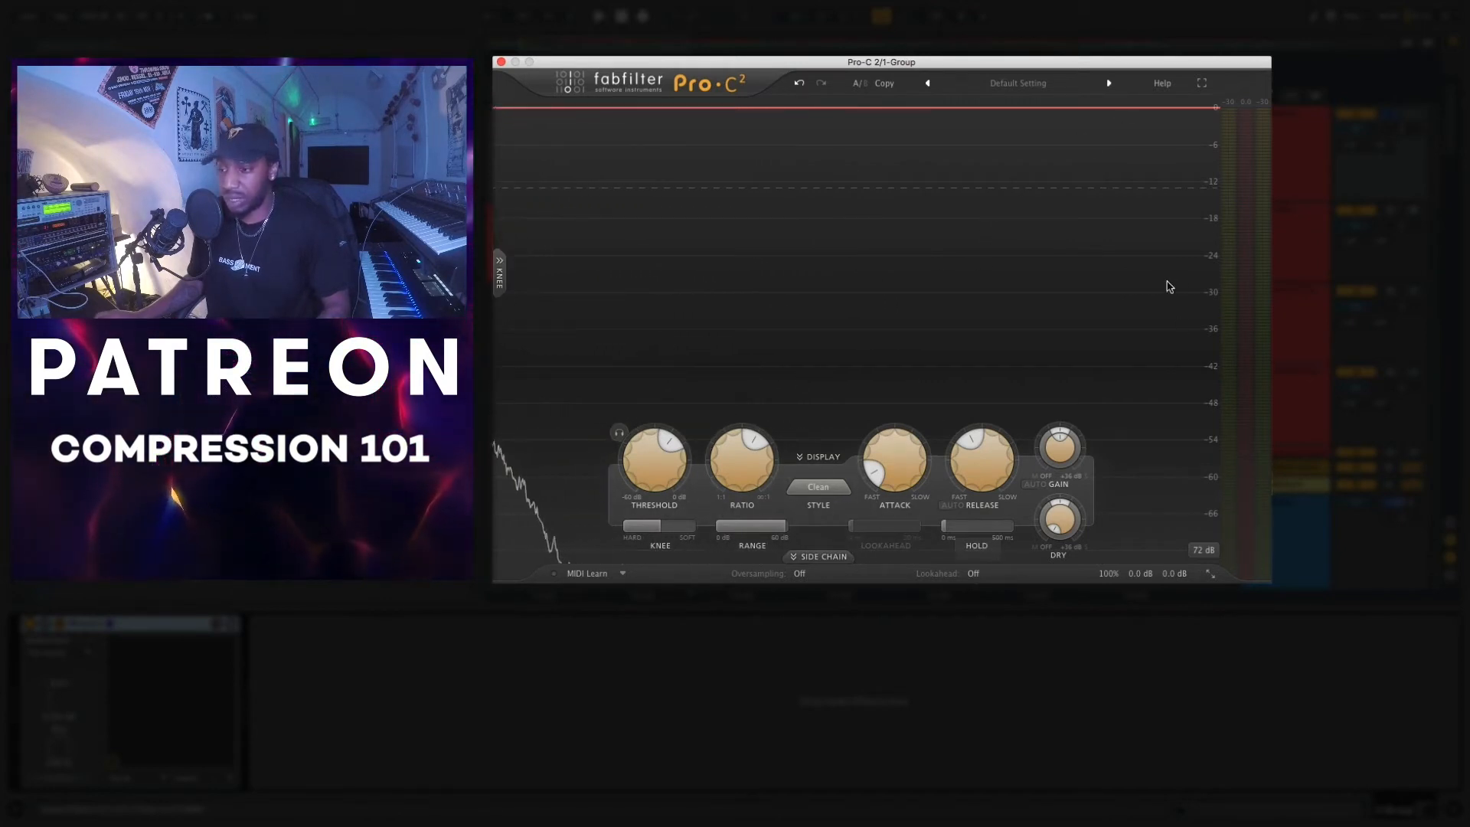
{"action": "key", "text": "space"}
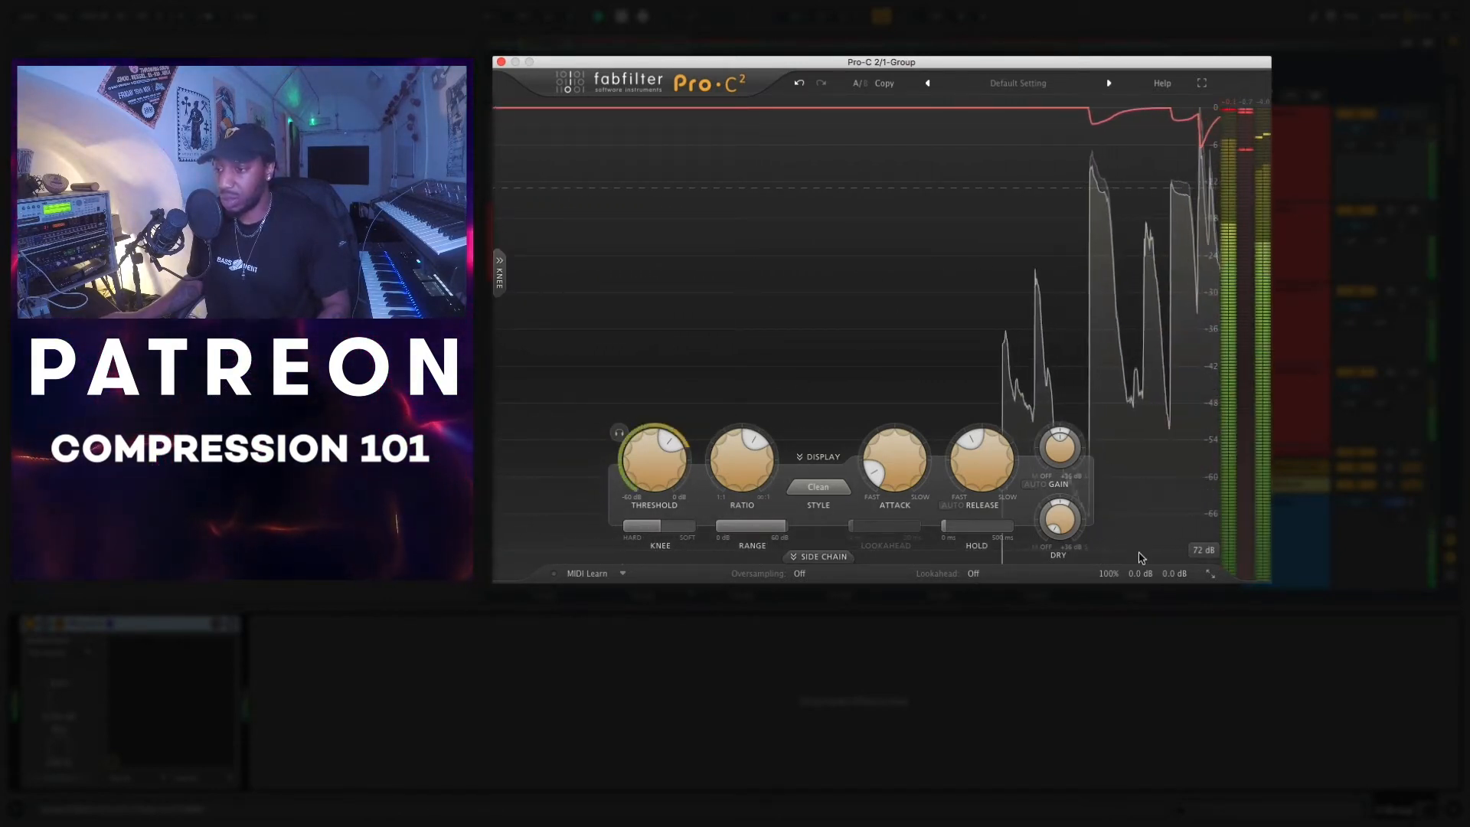
{"action": "mouse_move", "coordinate": [1141, 574]}
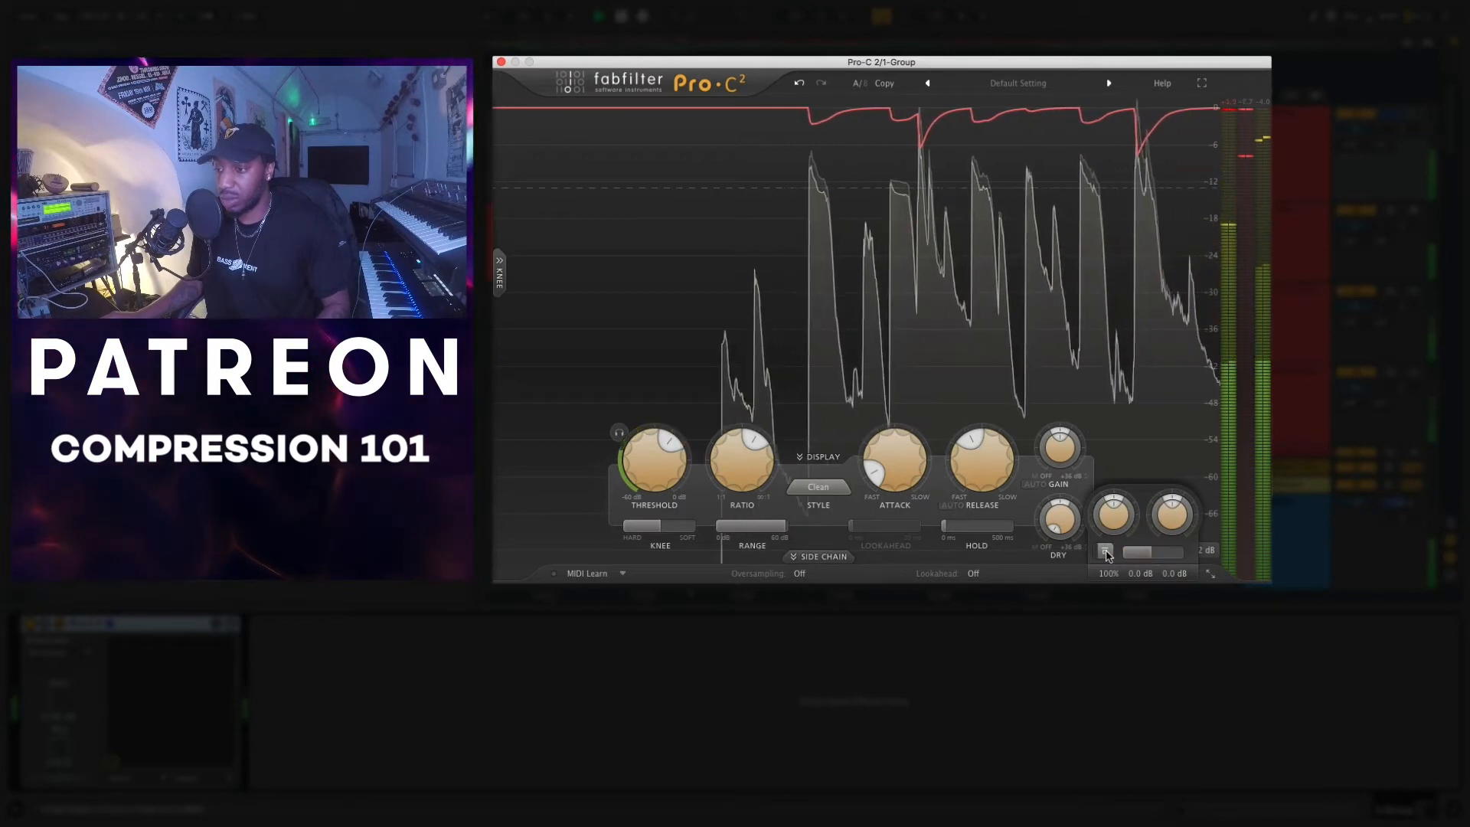
{"action": "left_click", "coordinate": [1105, 552]}
{"action": "left_click", "coordinate": [1106, 552]}
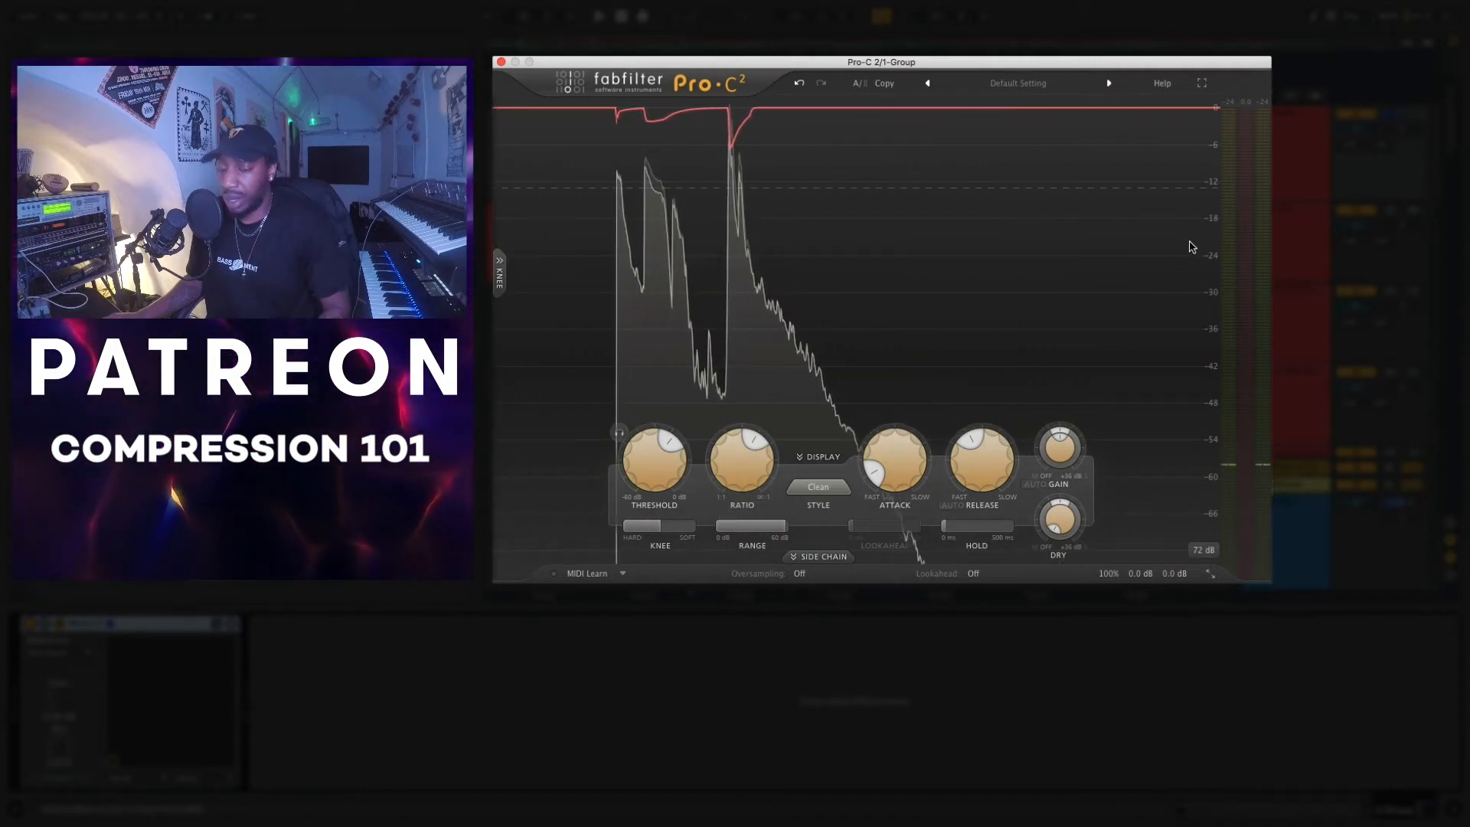
- Reduce the compressor's input level to -2.00 dB during playback and reset the peak meters
{"action": "key", "text": "space"}
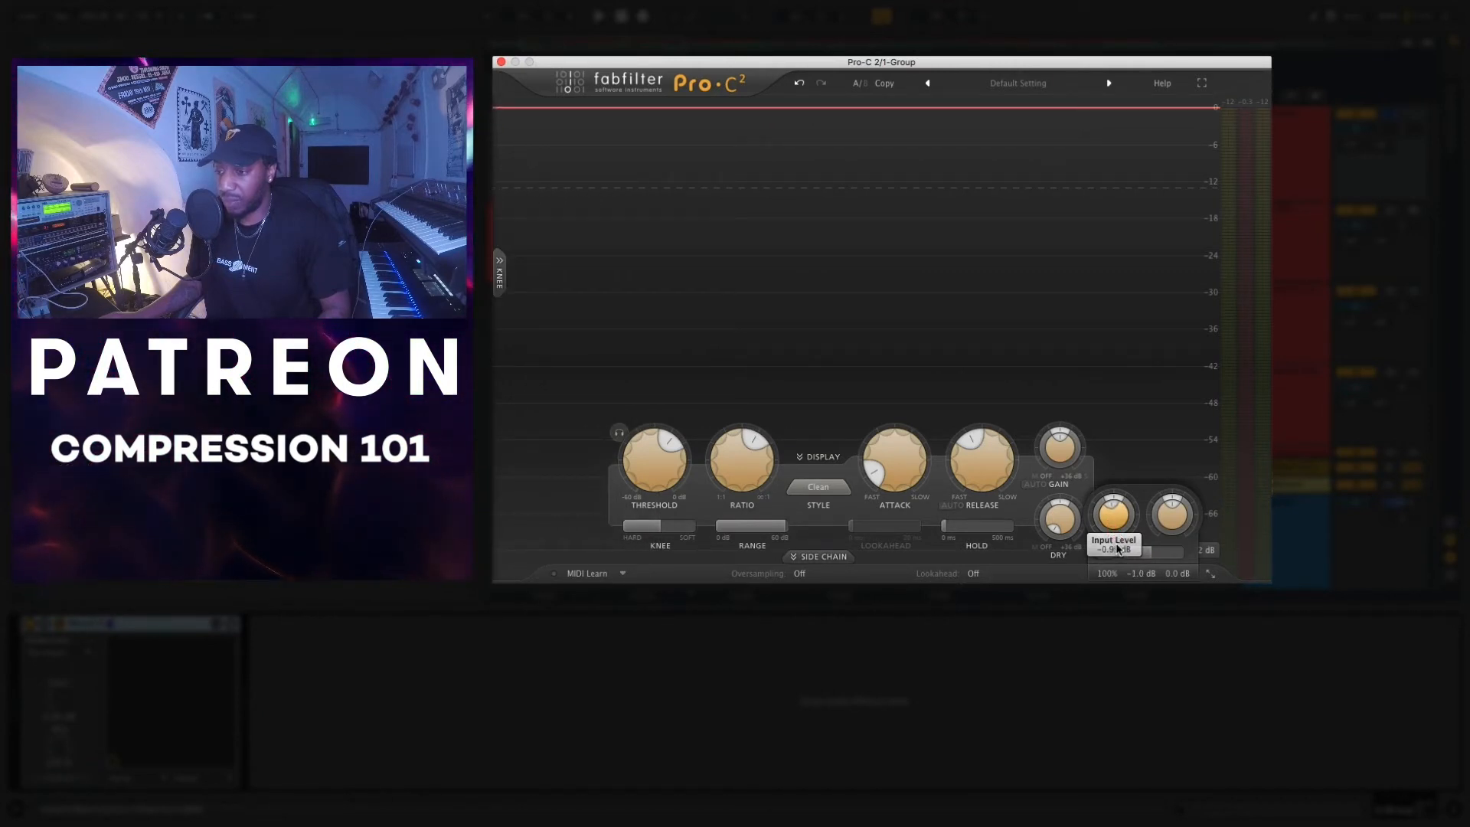
{"action": "key", "text": "space"}
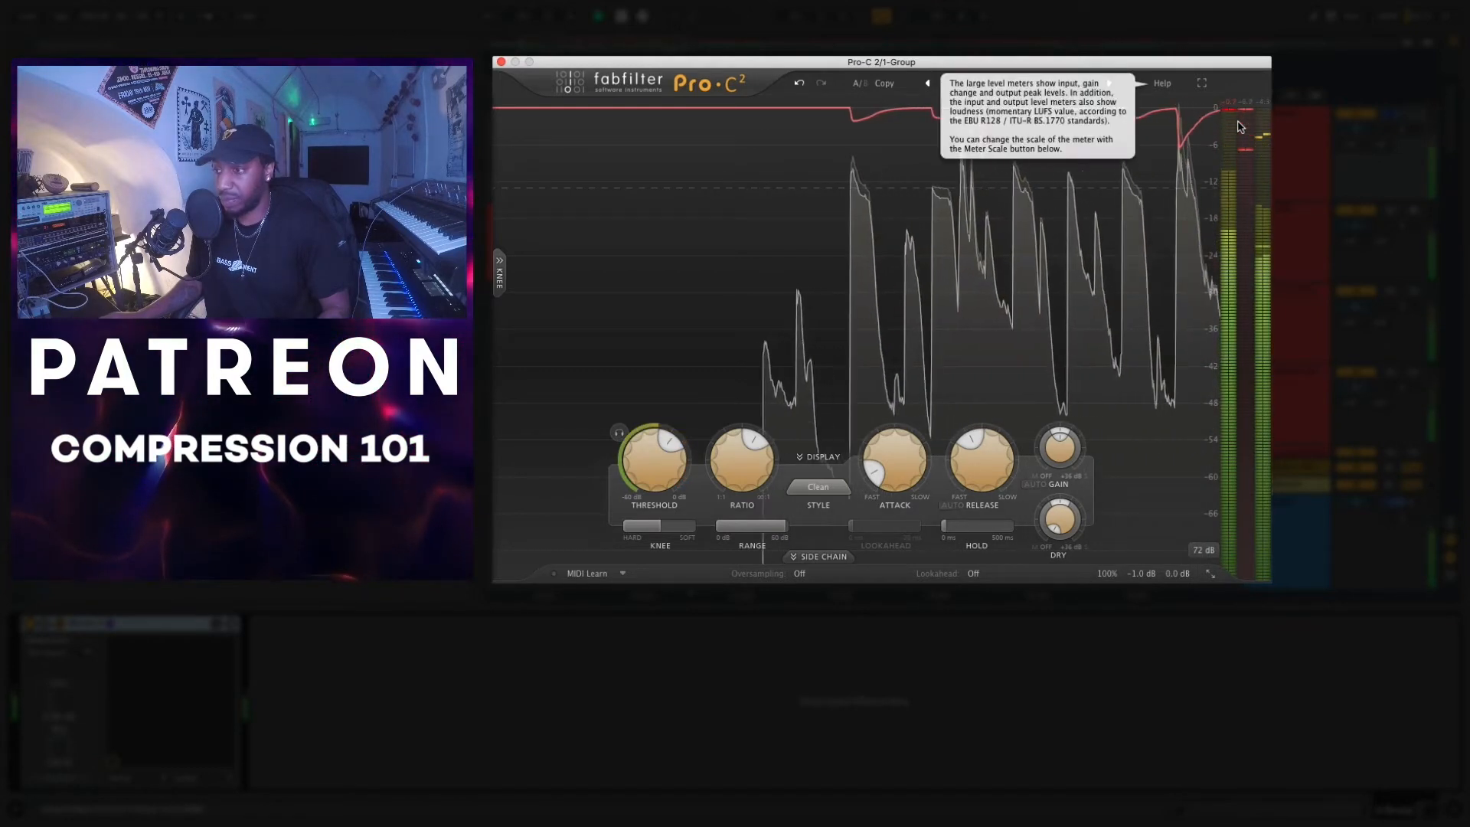
{"action": "mouse_move", "coordinate": [1135, 576]}
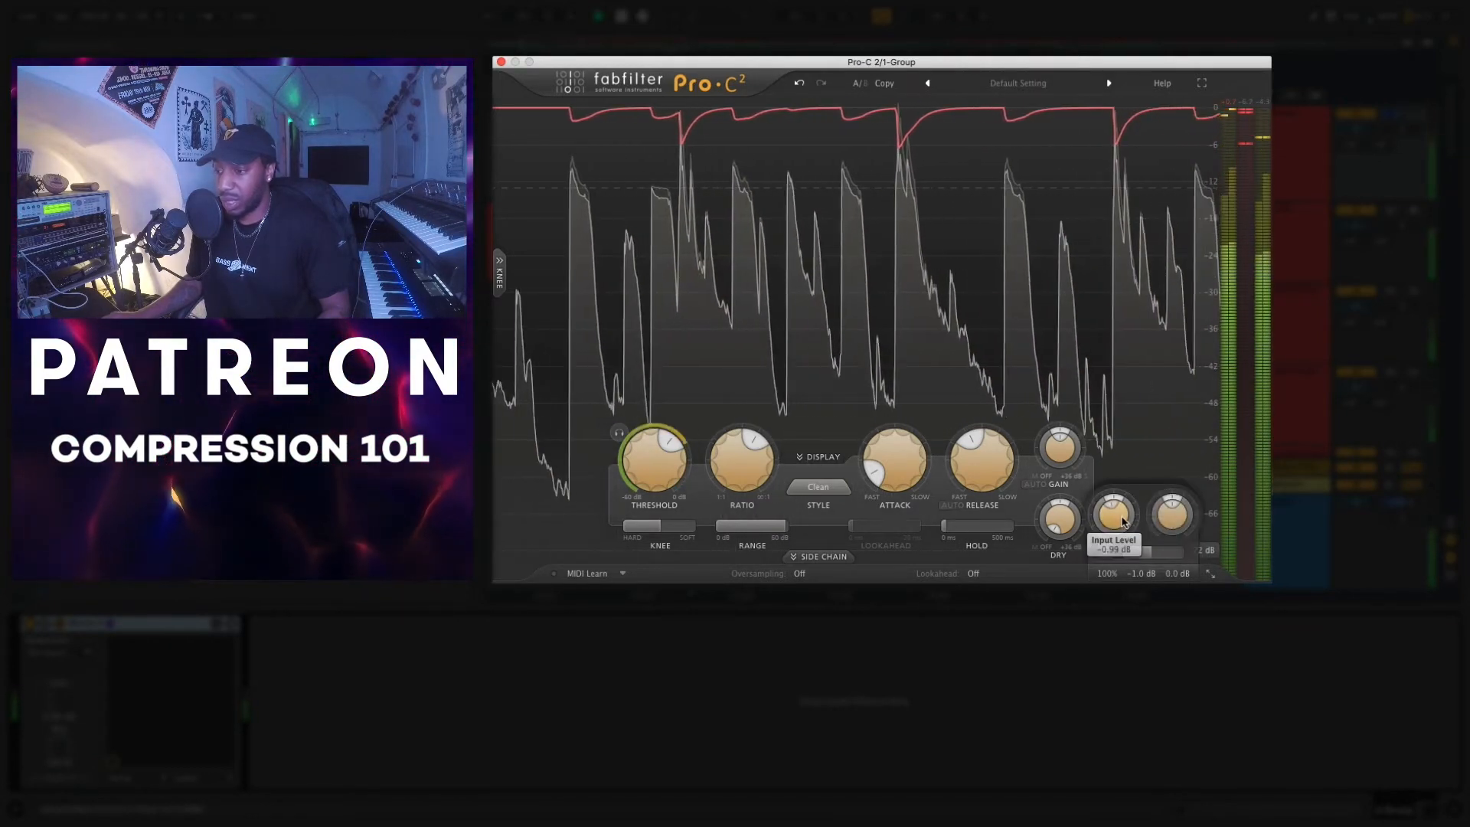
{"action": "left_click_drag", "start_coordinate": [1117, 521], "coordinate": [1121, 540]}
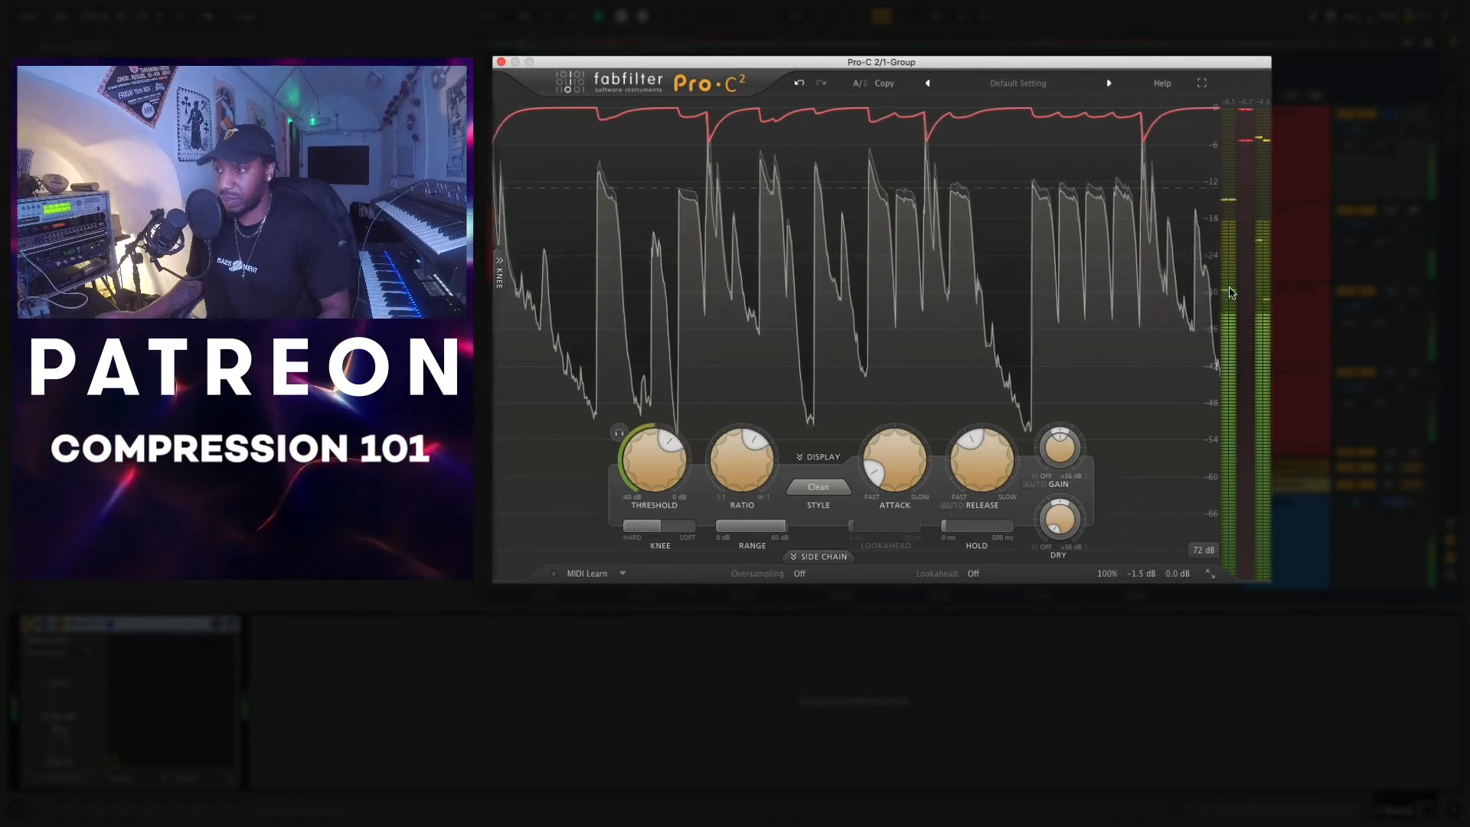
{"action": "mouse_move", "coordinate": [1226, 249]}
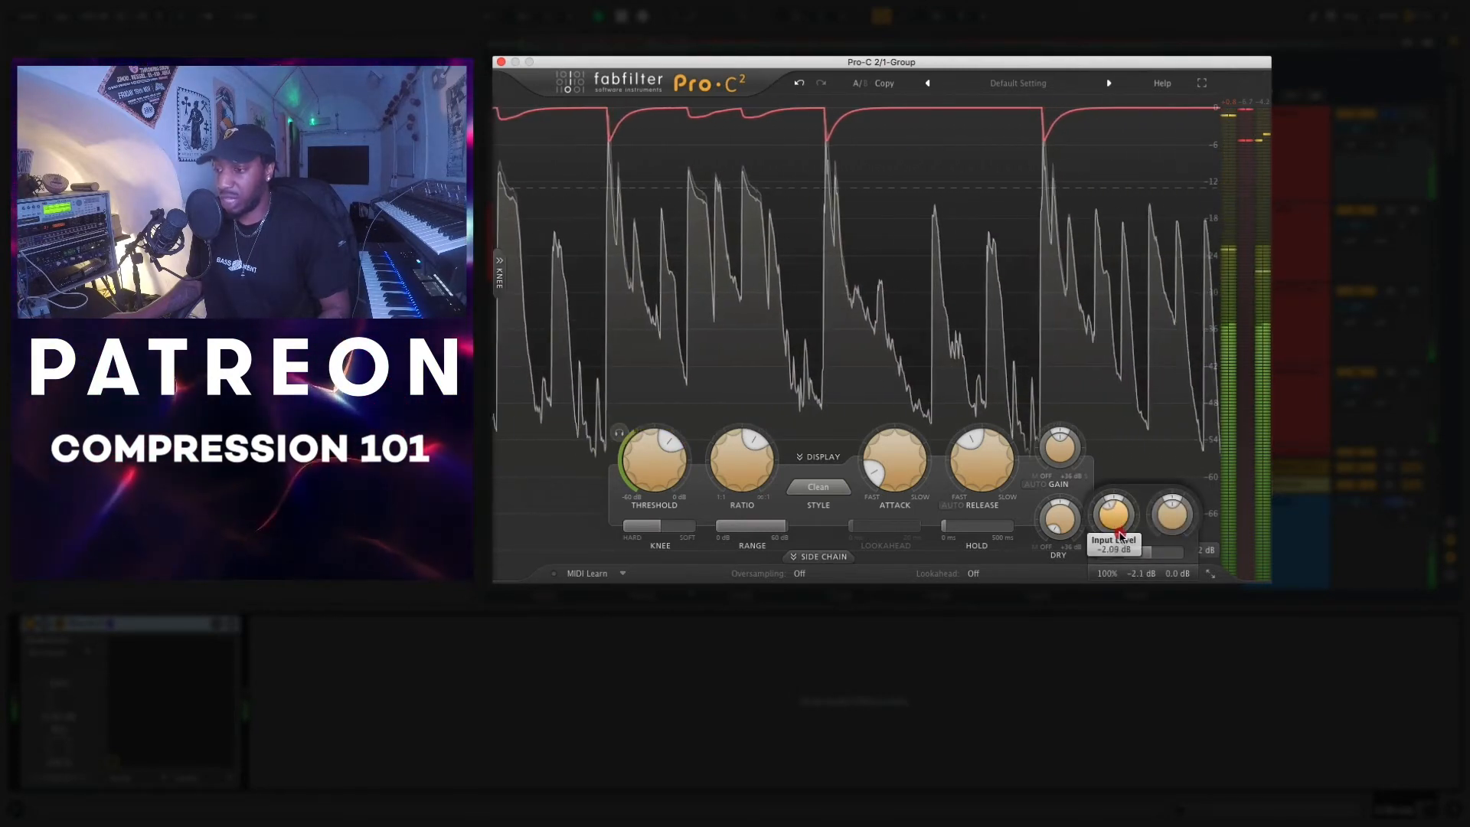
{"action": "left_click_drag", "start_coordinate": [1119, 532], "coordinate": [1121, 530]}
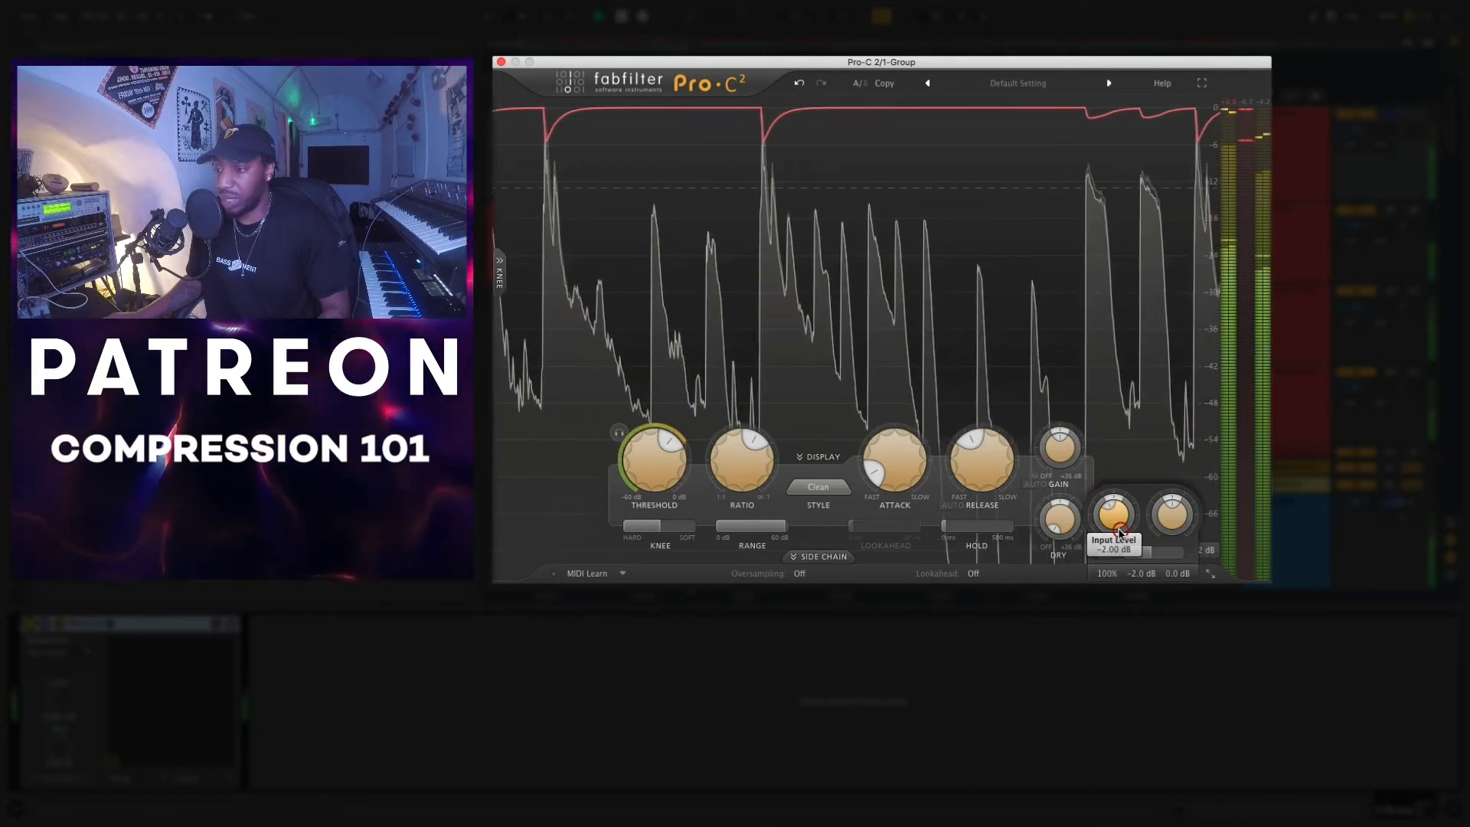
{"action": "left_click", "coordinate": [1230, 105]}
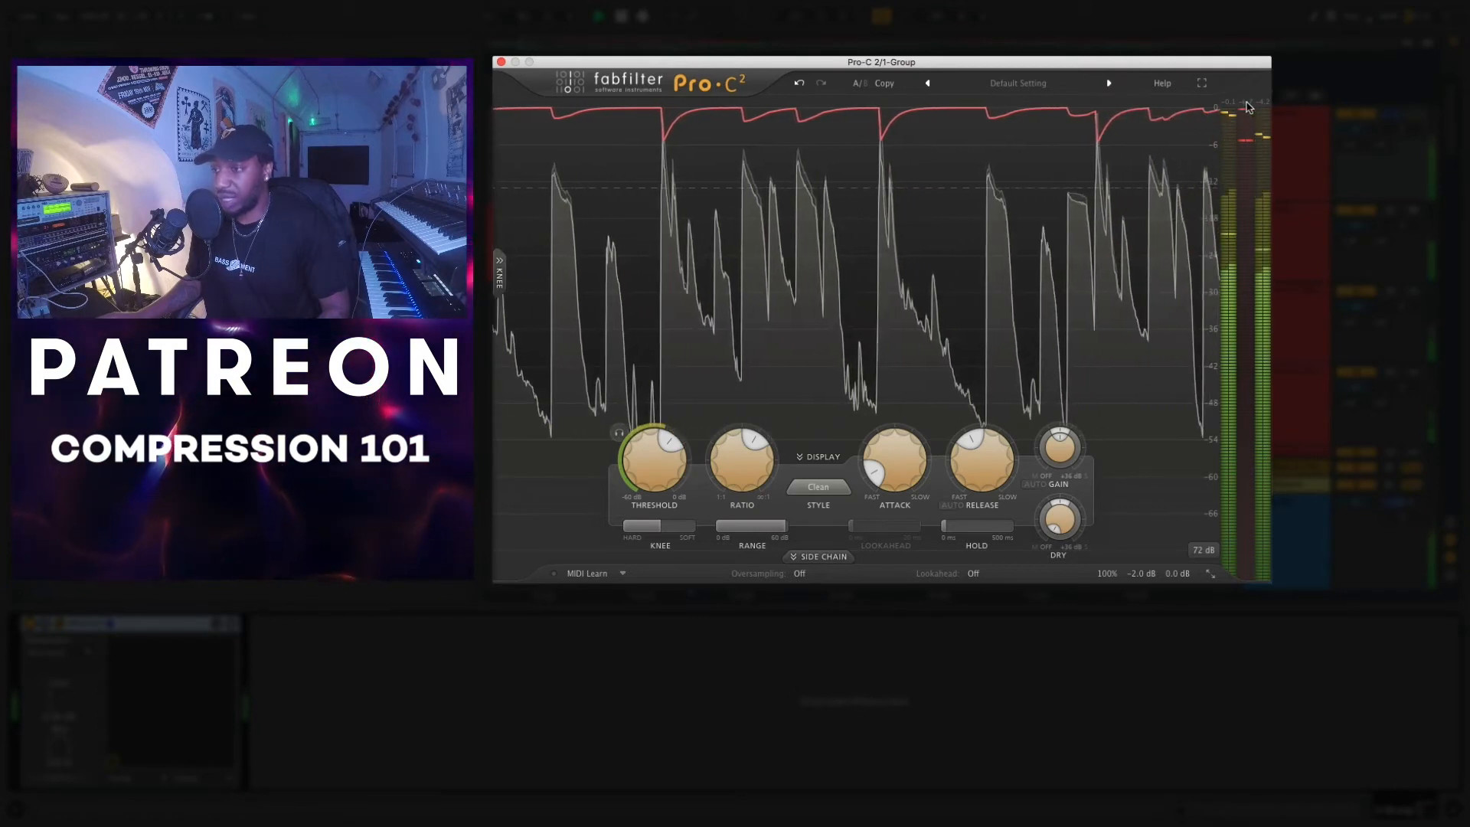
- Raise the compressor's wet gain to about +5.5 dB, comparing the level against the bypassed signal along the way
{"action": "key", "text": "space"}
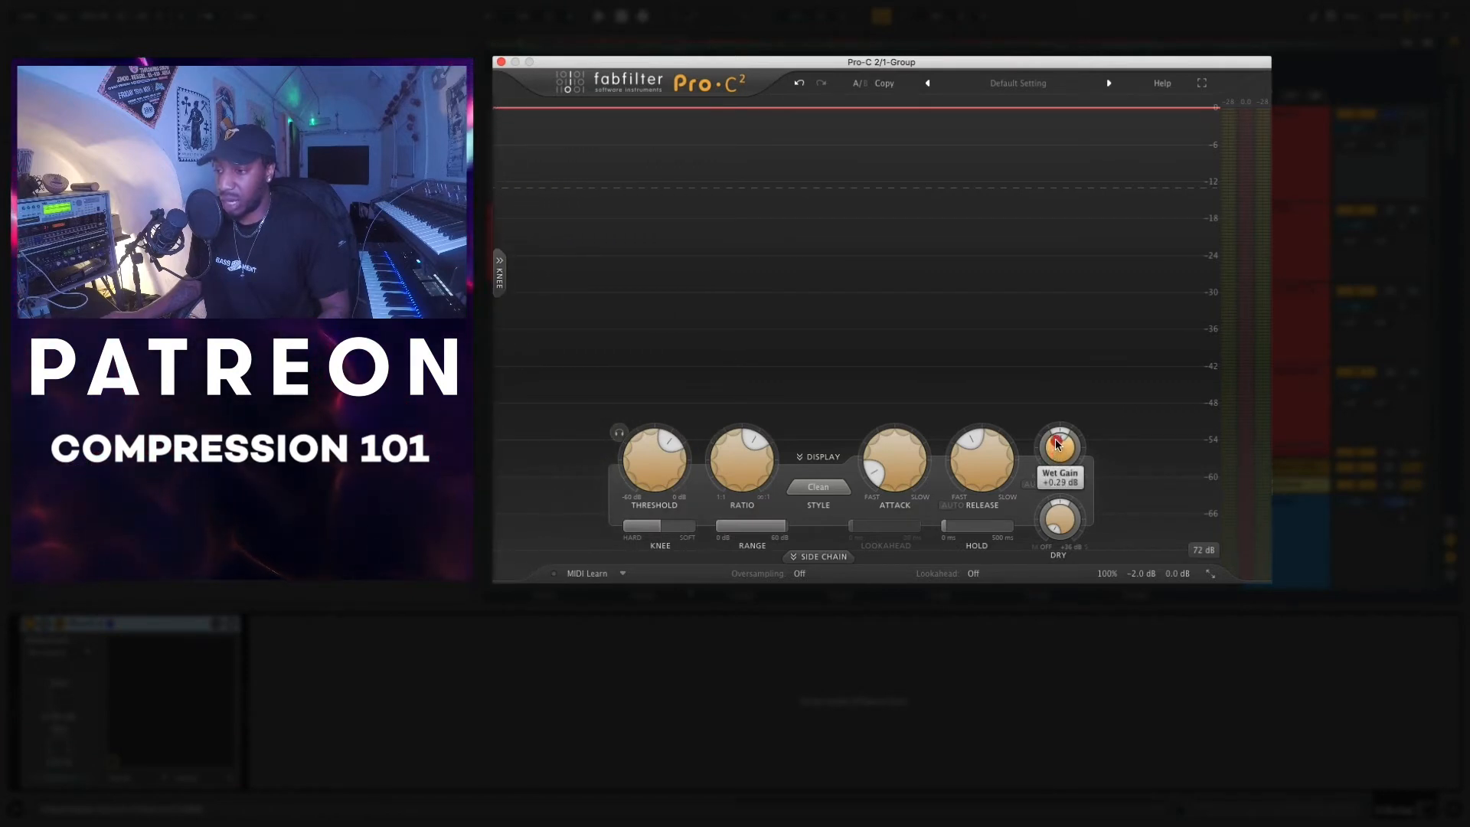
{"action": "left_click_drag", "start_coordinate": [1059, 420], "coordinate": [1063, 412]}
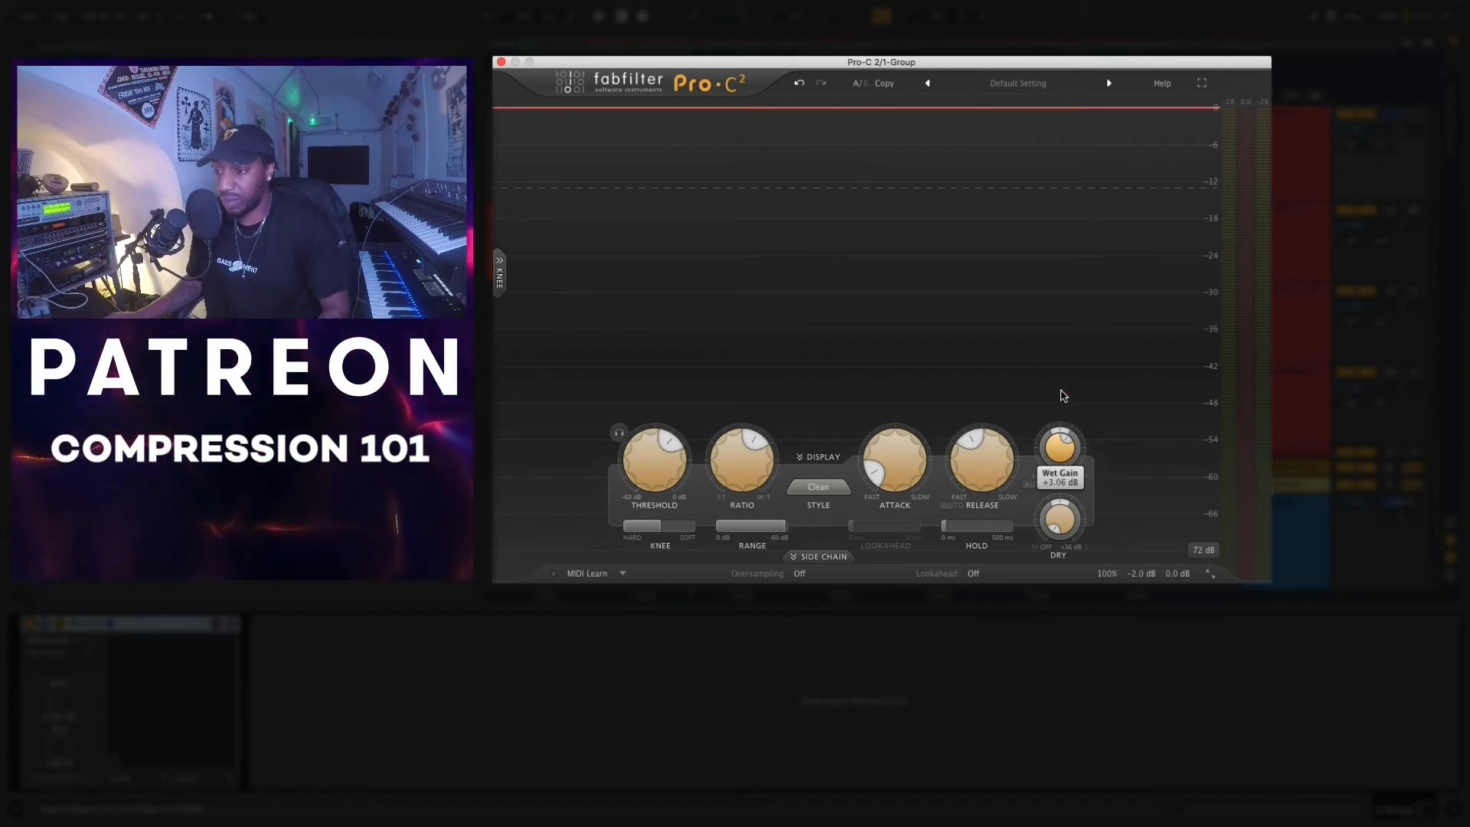
{"action": "key", "text": "space"}
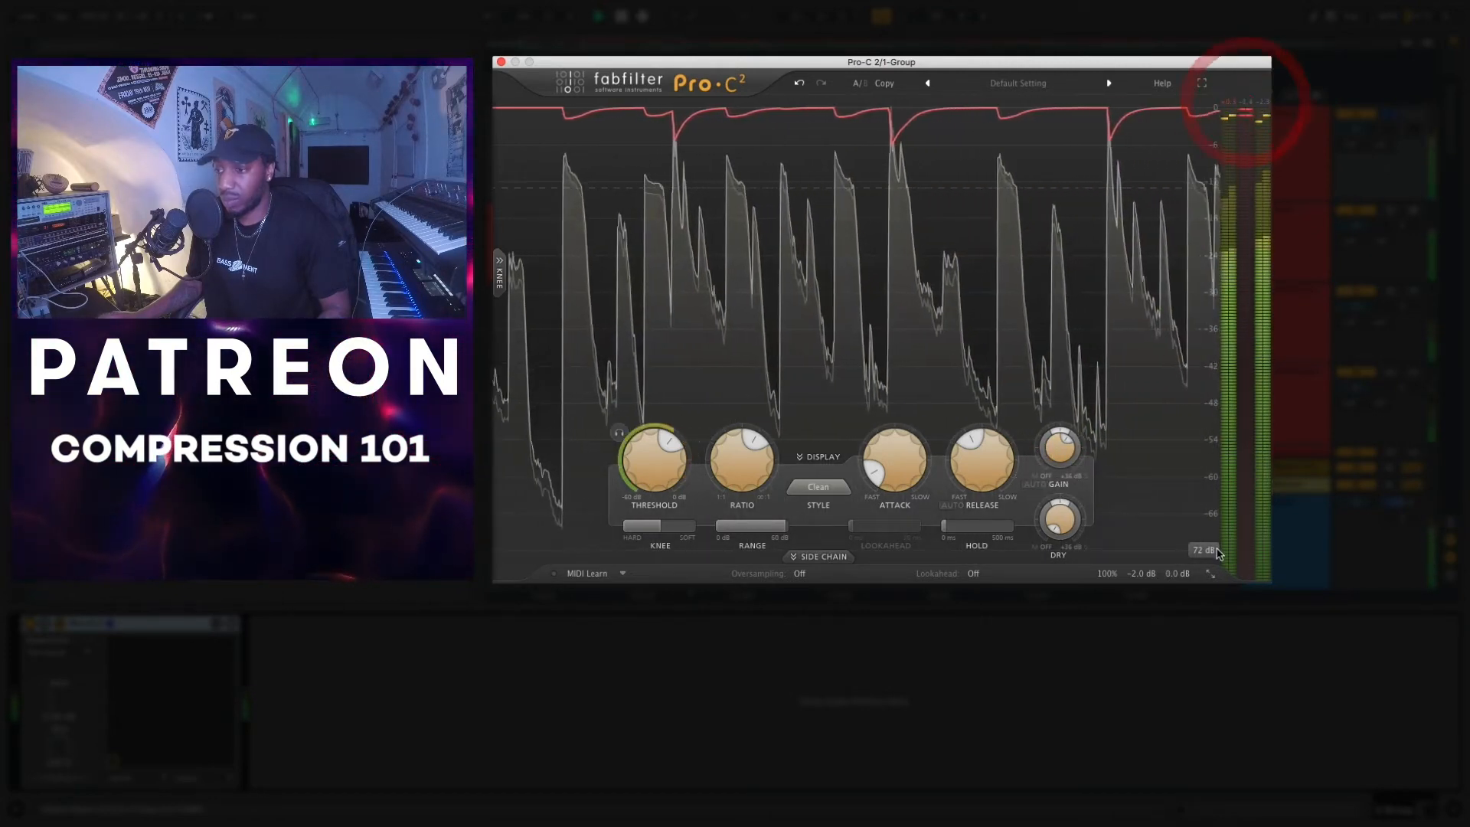
{"action": "mouse_move", "coordinate": [1152, 574]}
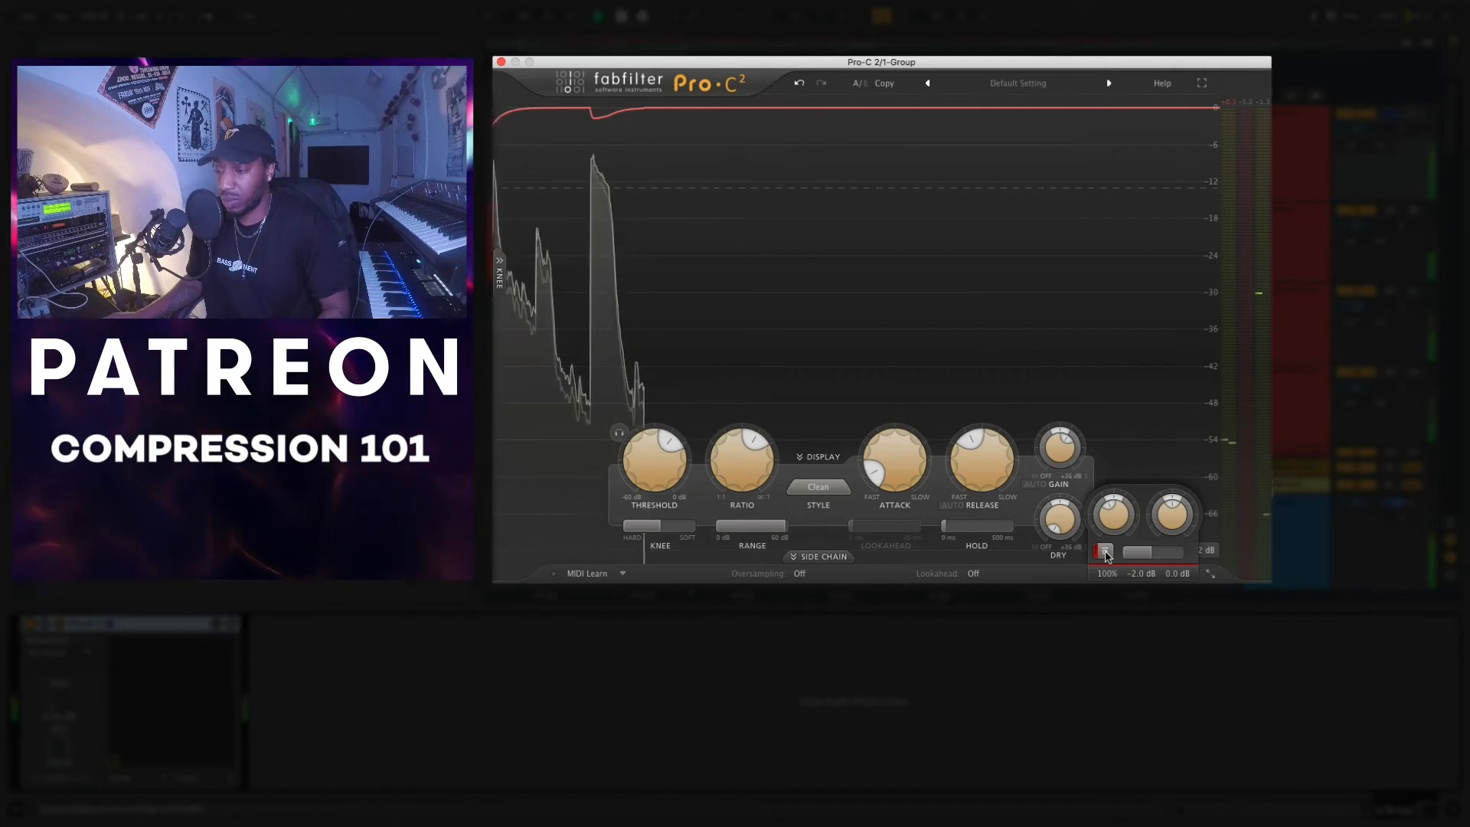
{"action": "left_click", "coordinate": [1106, 553]}
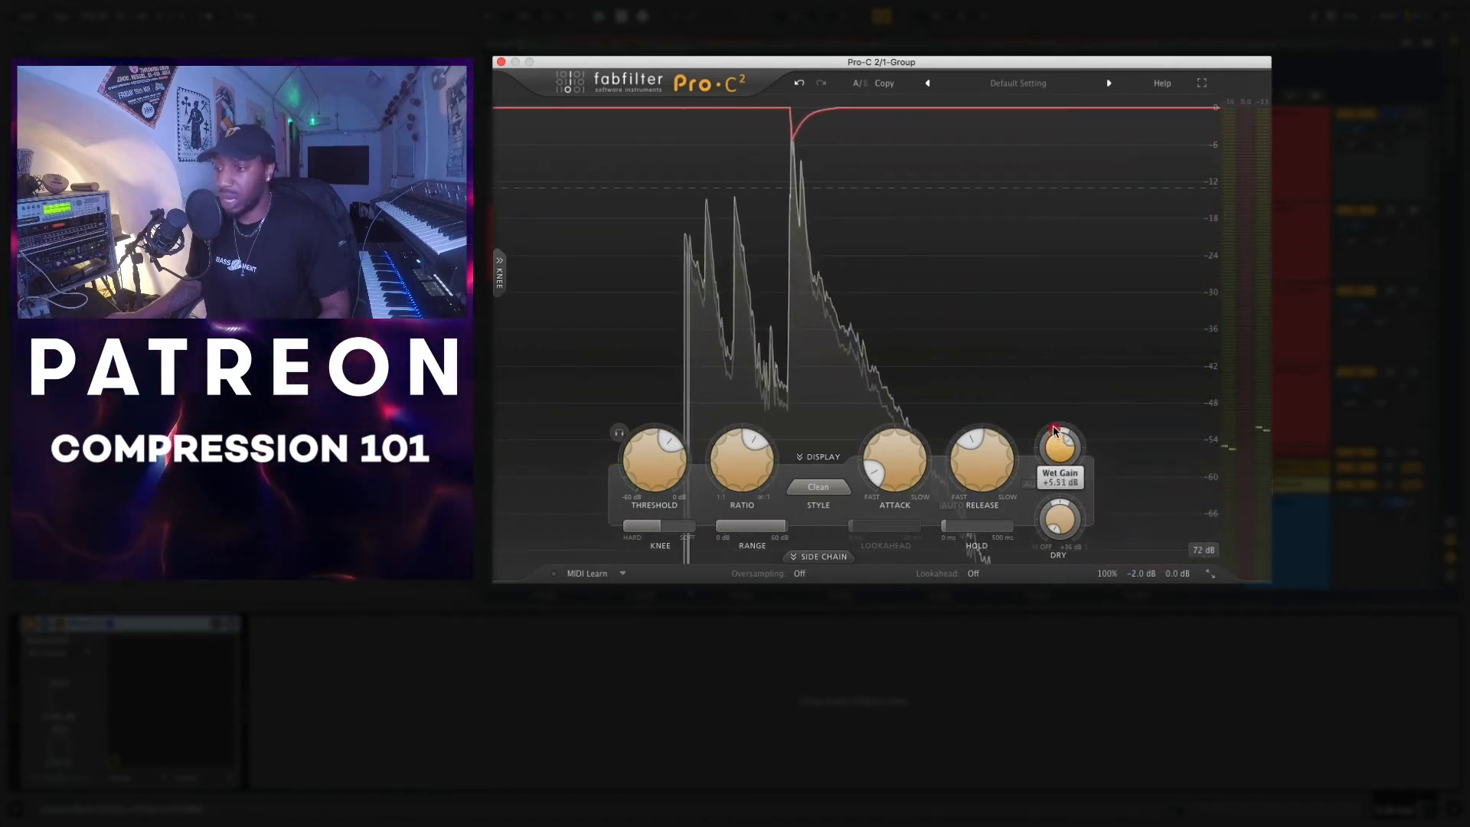
{"action": "left_click_drag", "start_coordinate": [1055, 457], "coordinate": [1054, 424]}
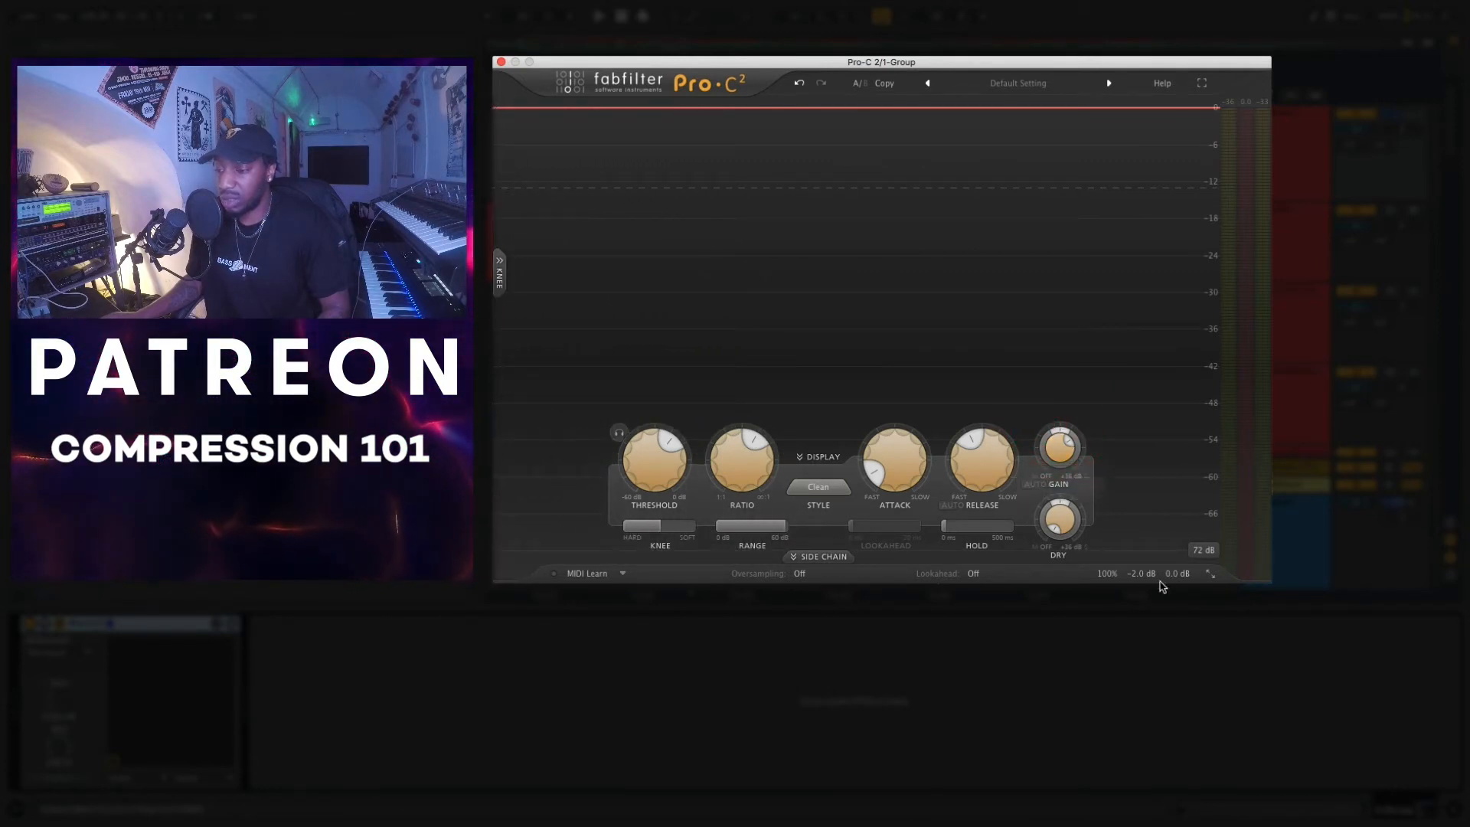
- Play the loop and compare the gain-compensated drum group with the bypassed signal for level and character
{"action": "mouse_move", "coordinate": [1152, 574]}
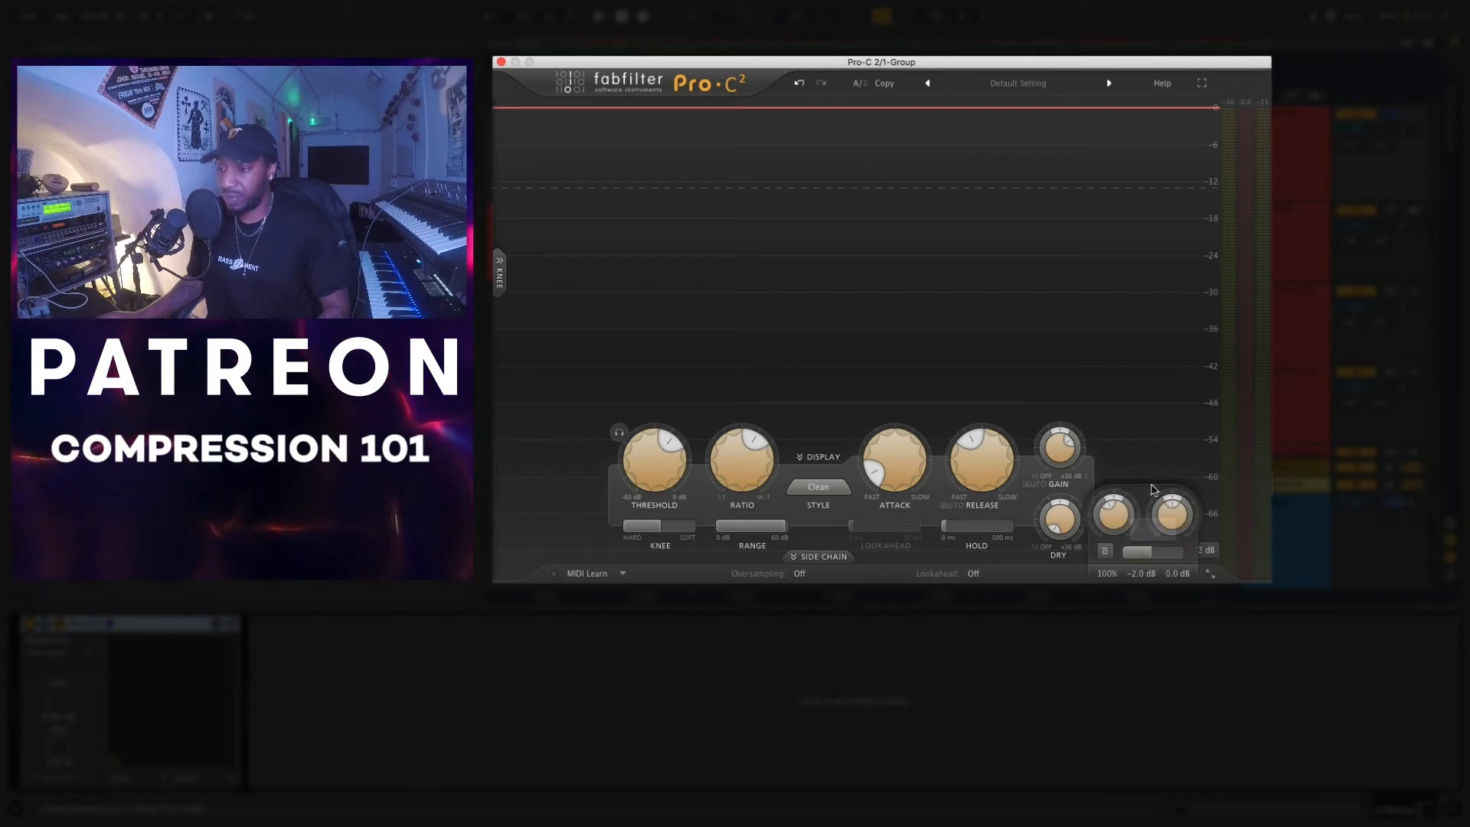
{"action": "key", "text": "space"}
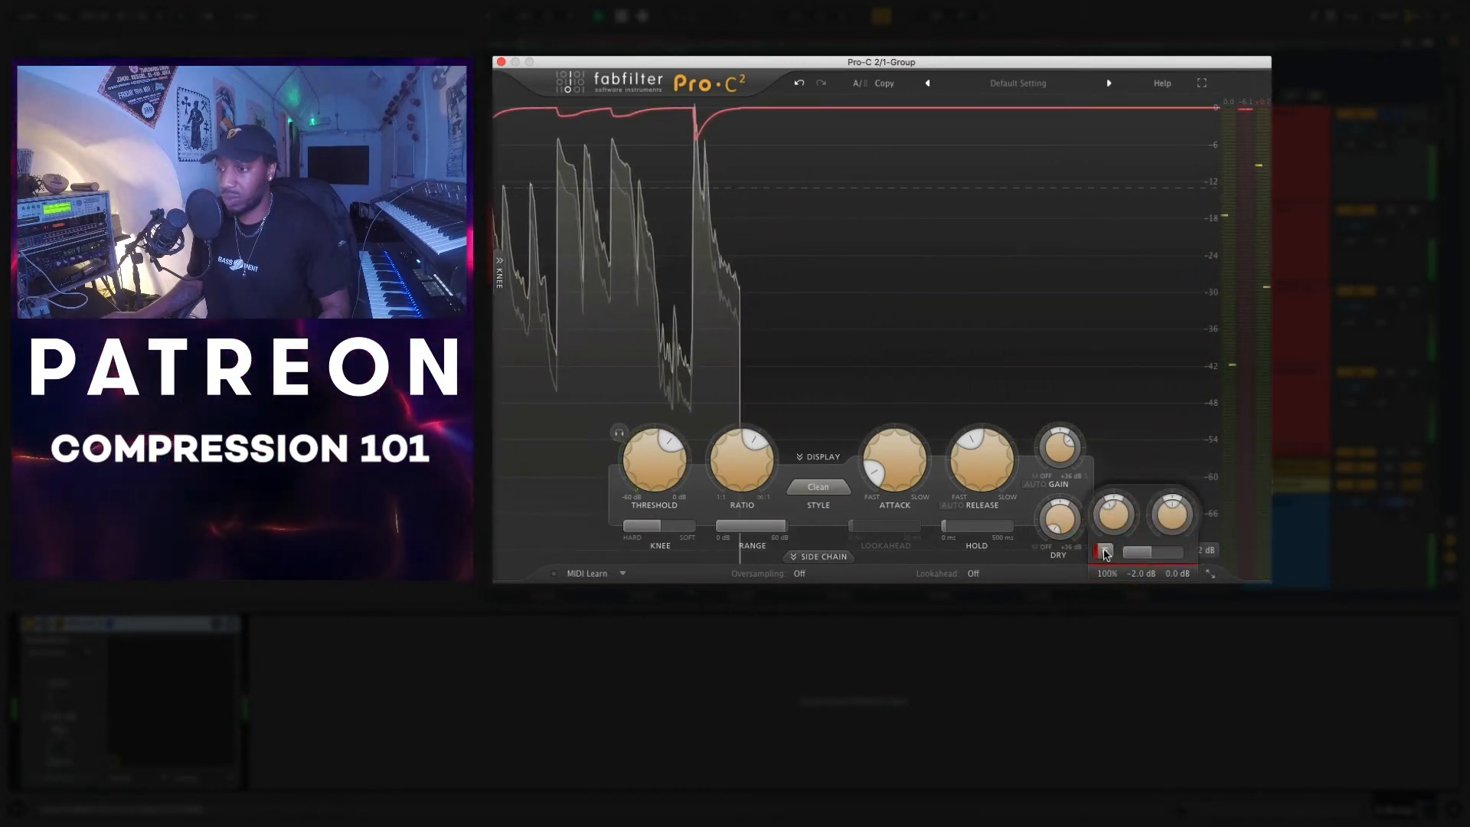
{"action": "left_click", "coordinate": [1105, 552]}
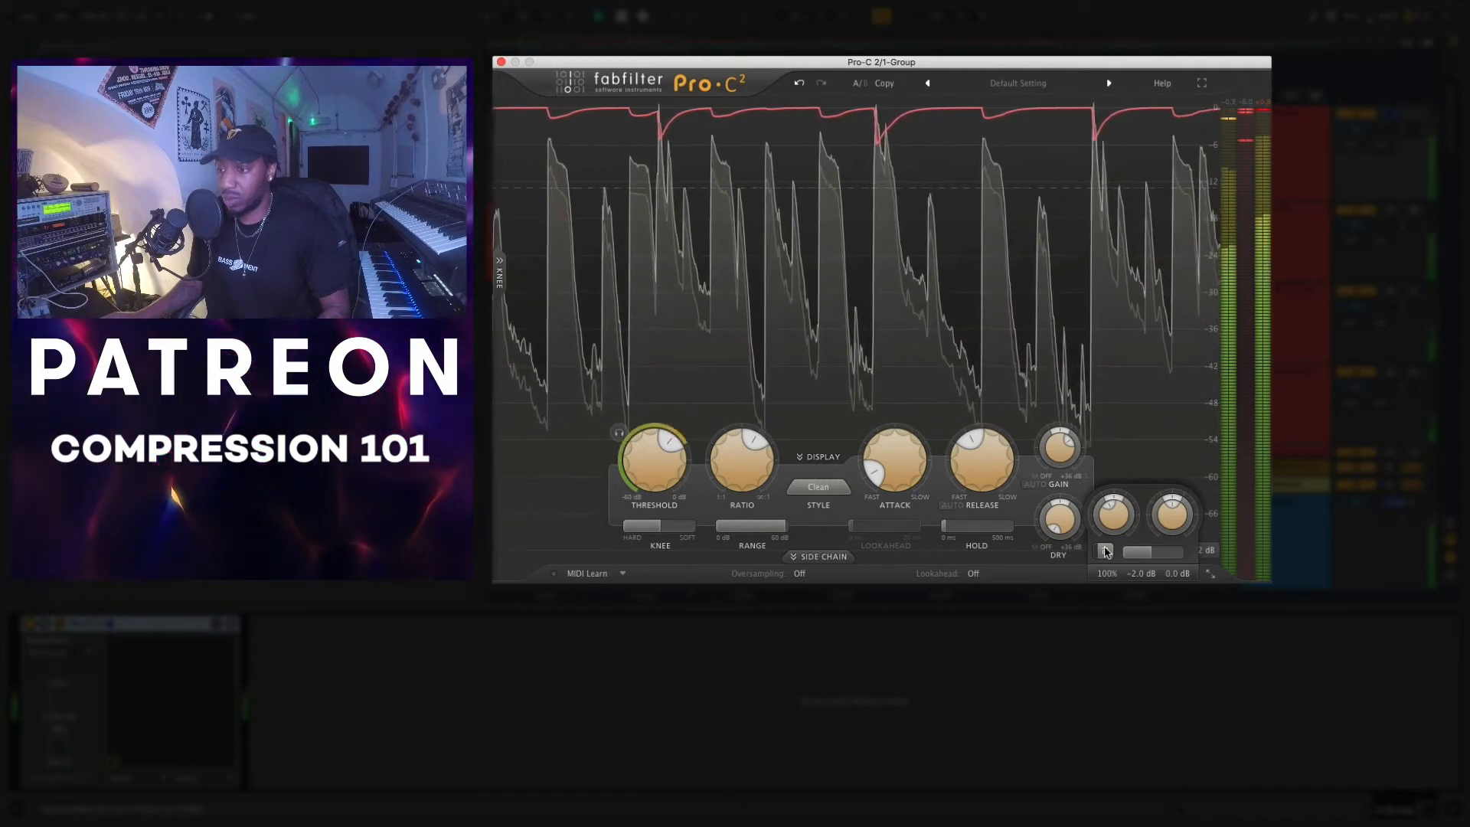
{"action": "left_click", "coordinate": [1105, 551]}
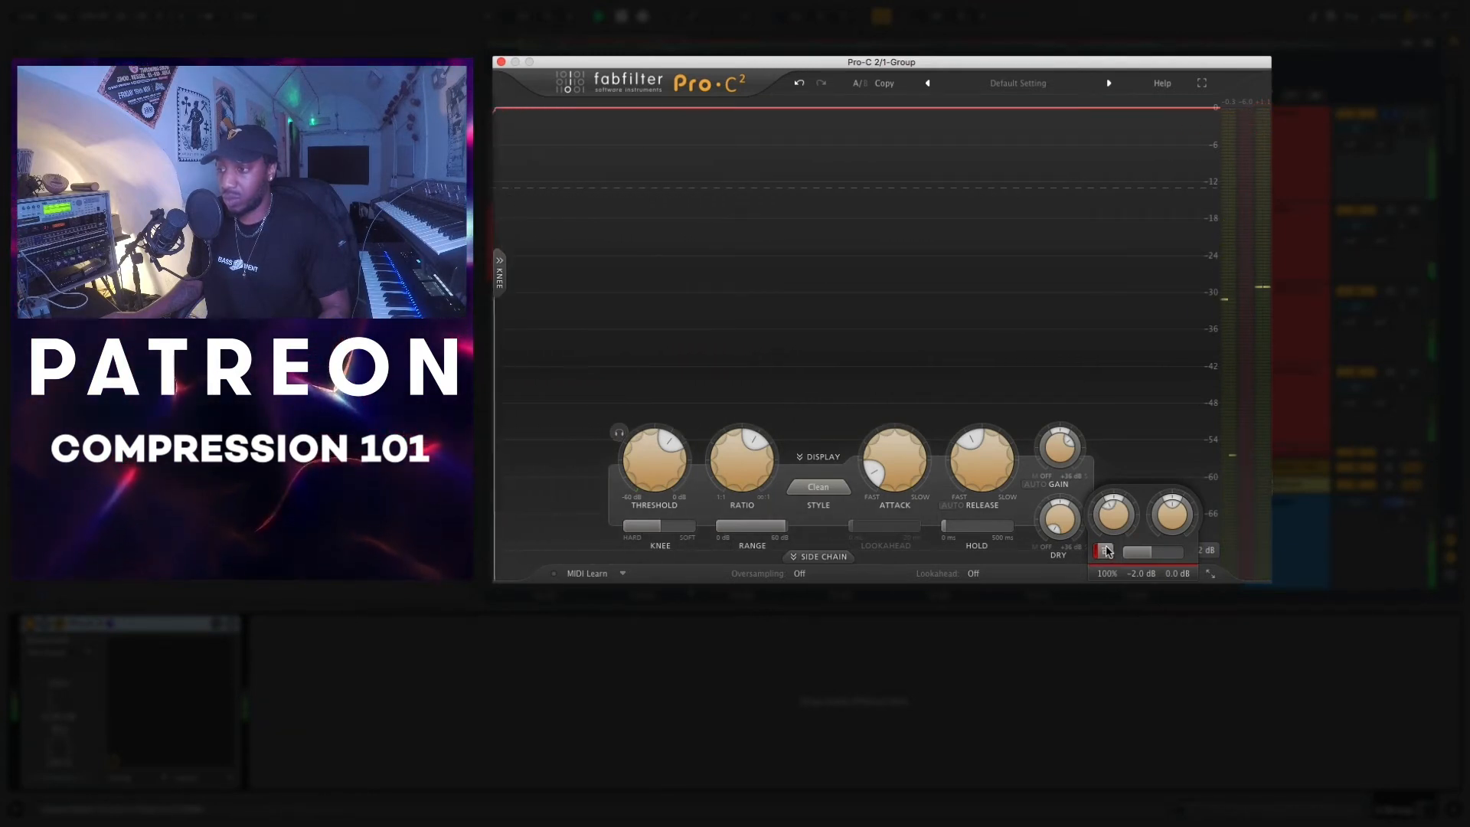
{"action": "left_click", "coordinate": [1105, 551]}
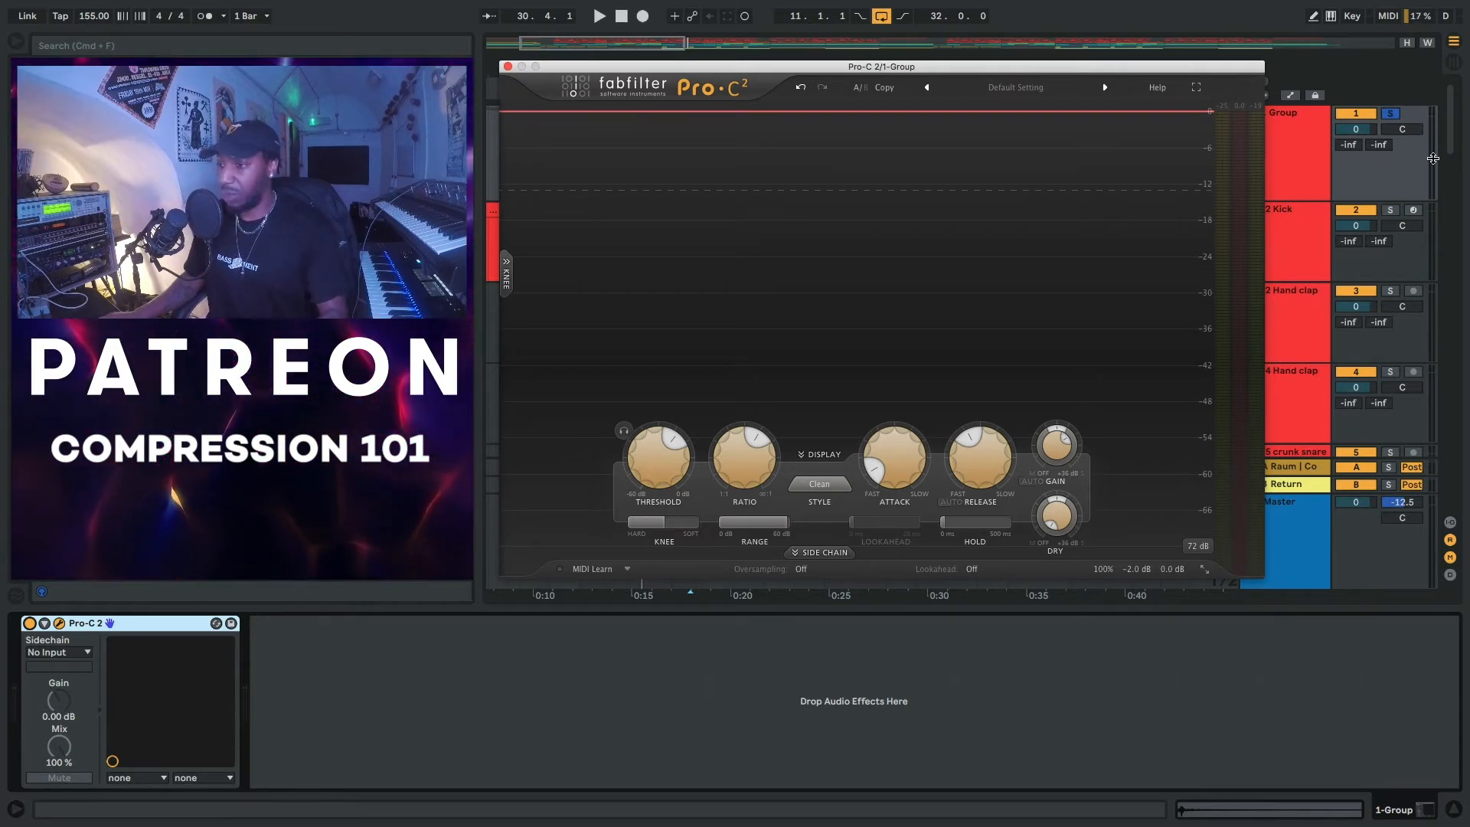
{"action": "key", "text": "space"}
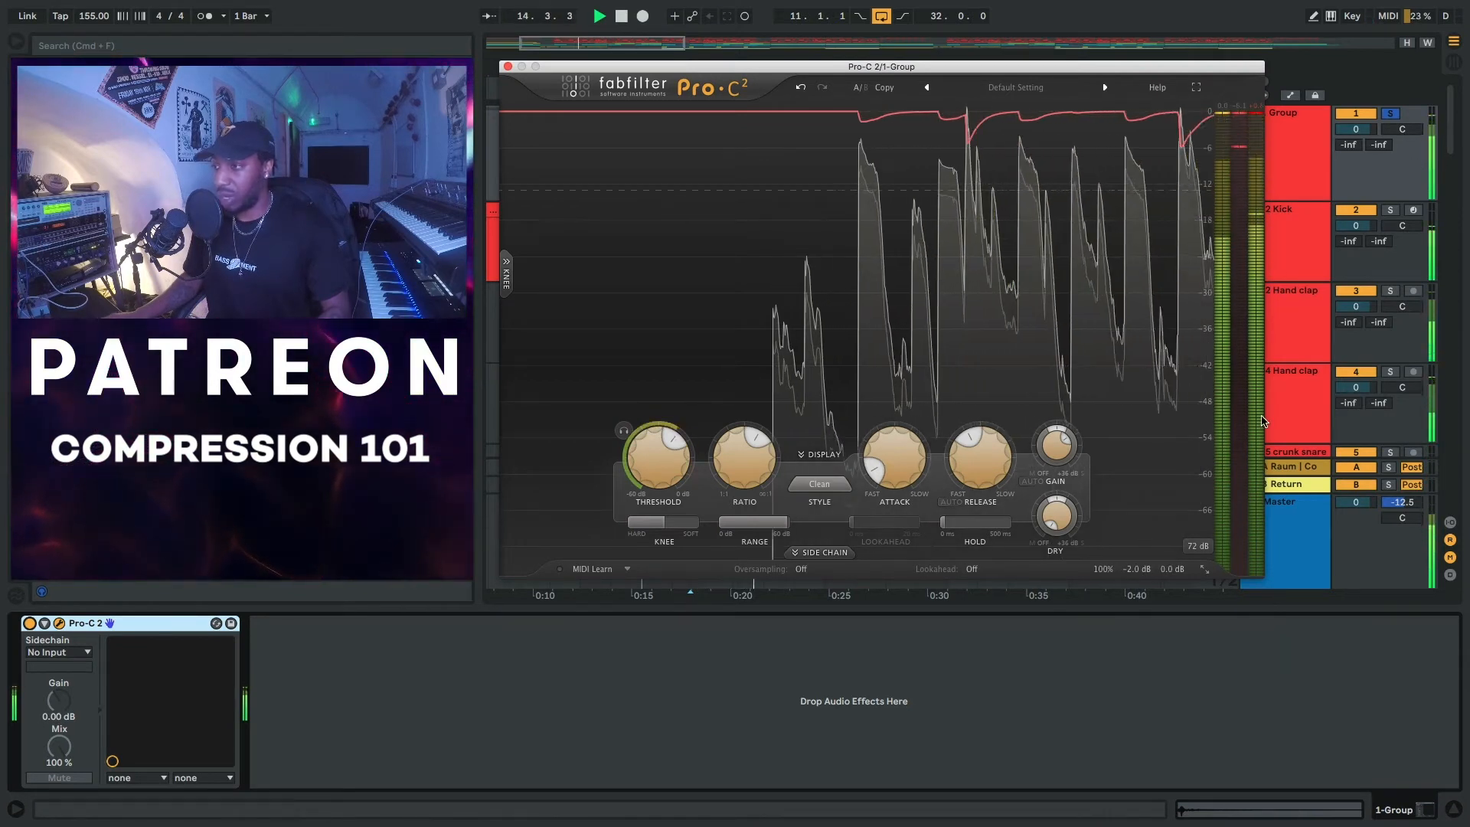
- Toggle the Pro-C 2 bypass during playback to recheck the drum group's level match, and stop the loop
{"action": "left_click", "coordinate": [1092, 532]}
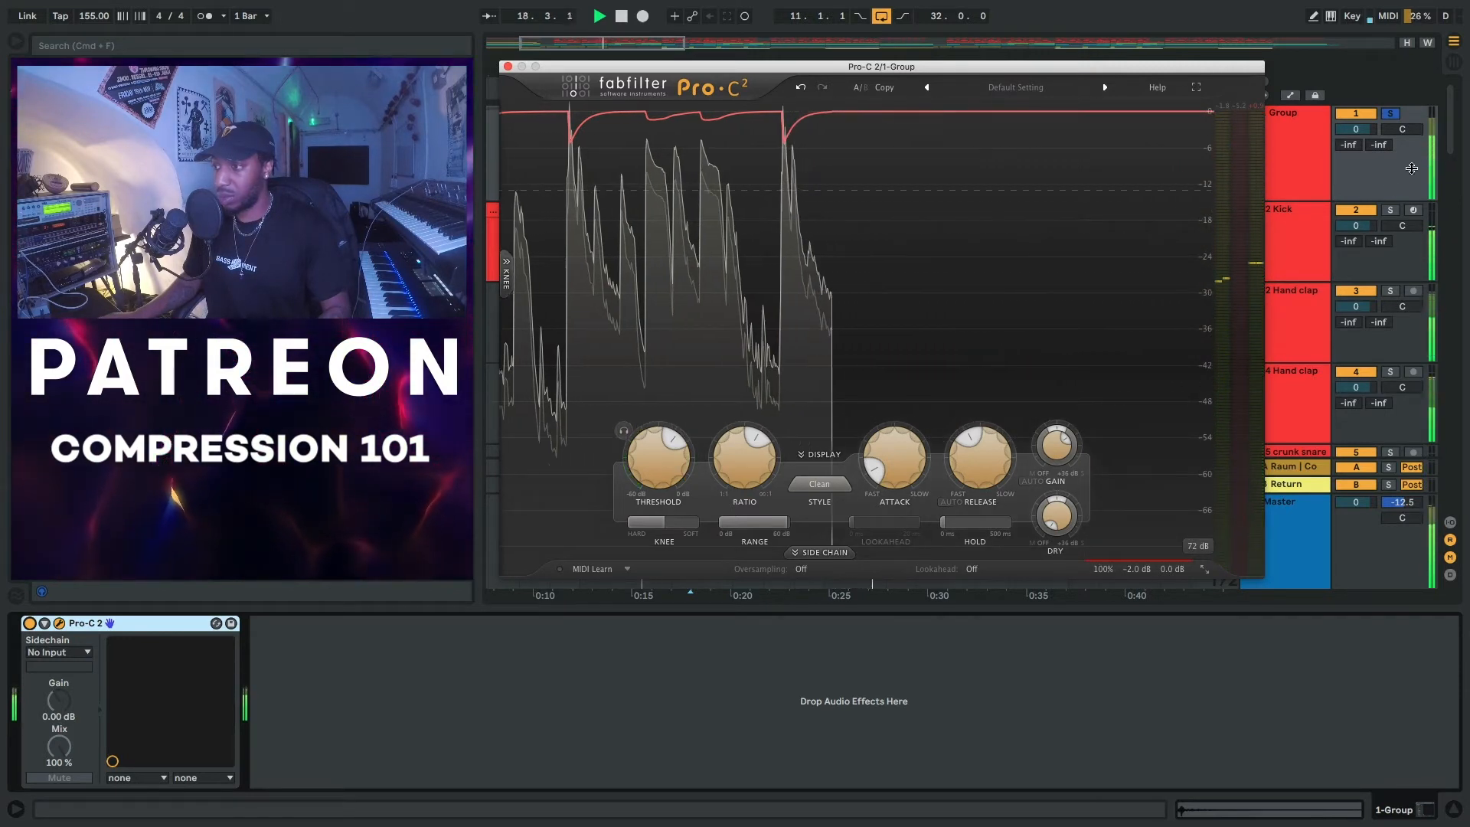
{"action": "left_click", "coordinate": [1093, 536]}
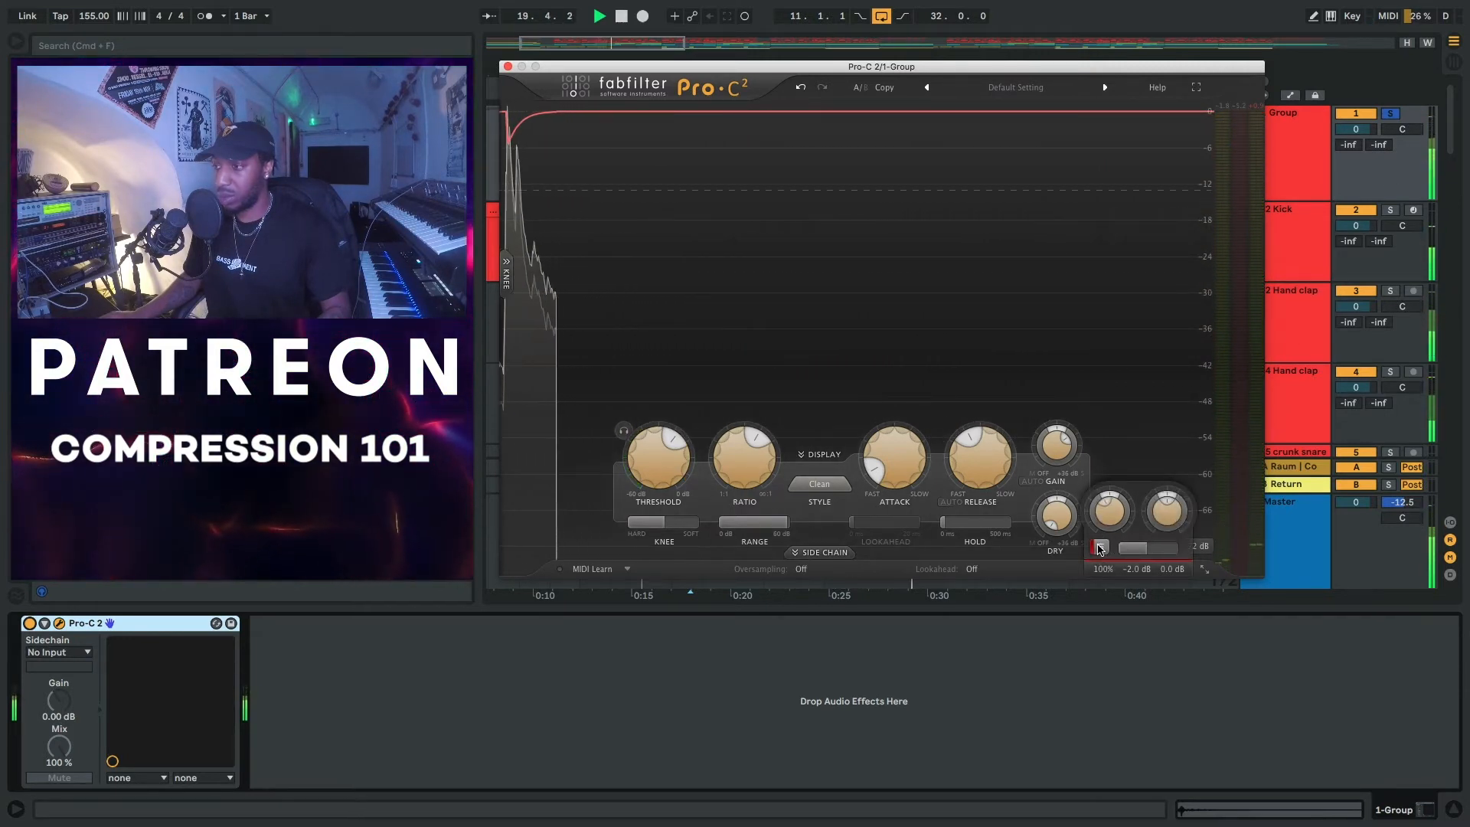
{"action": "left_click", "coordinate": [1100, 546]}
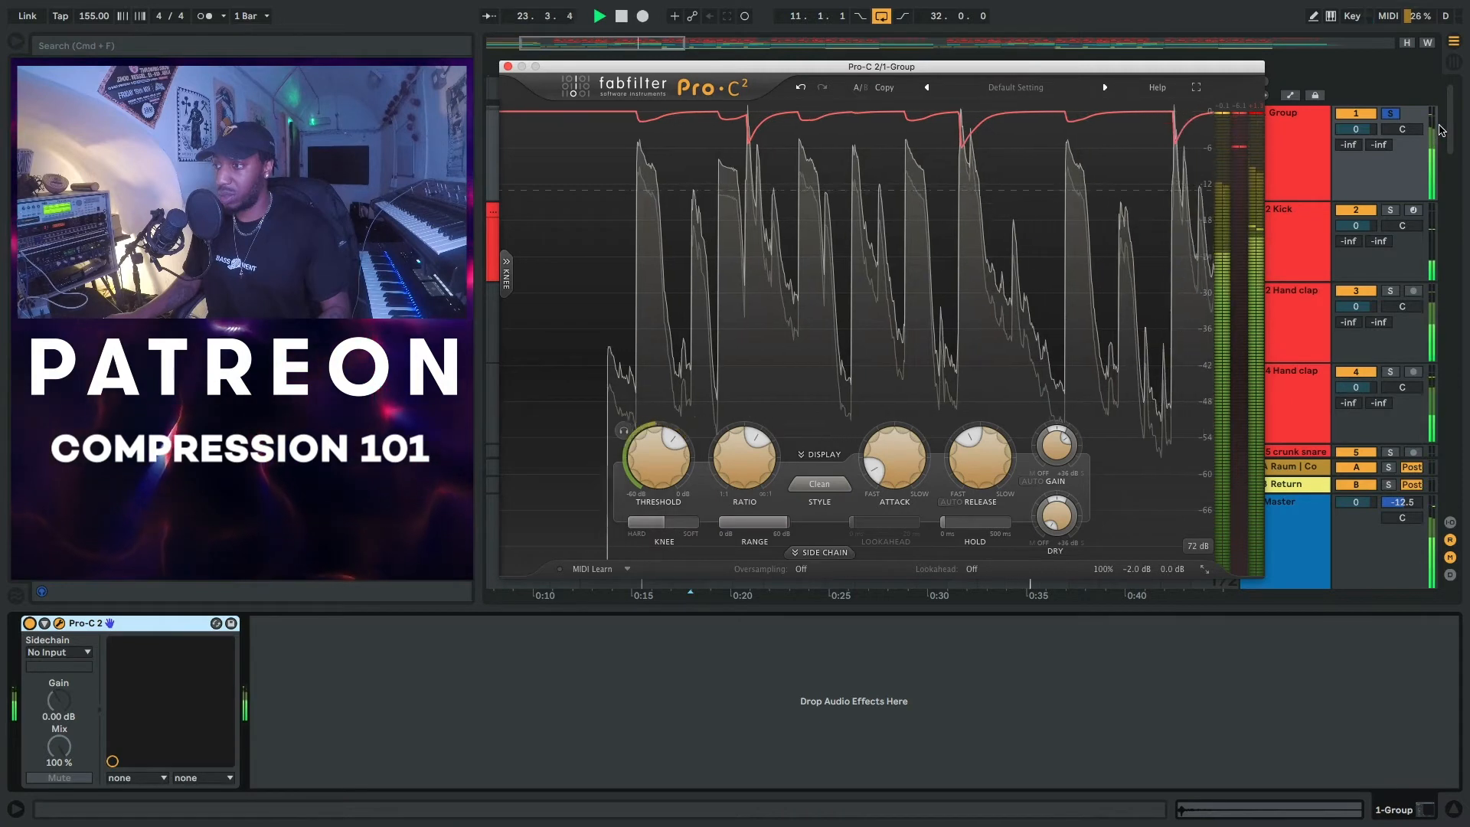
{"action": "key", "text": "space"}
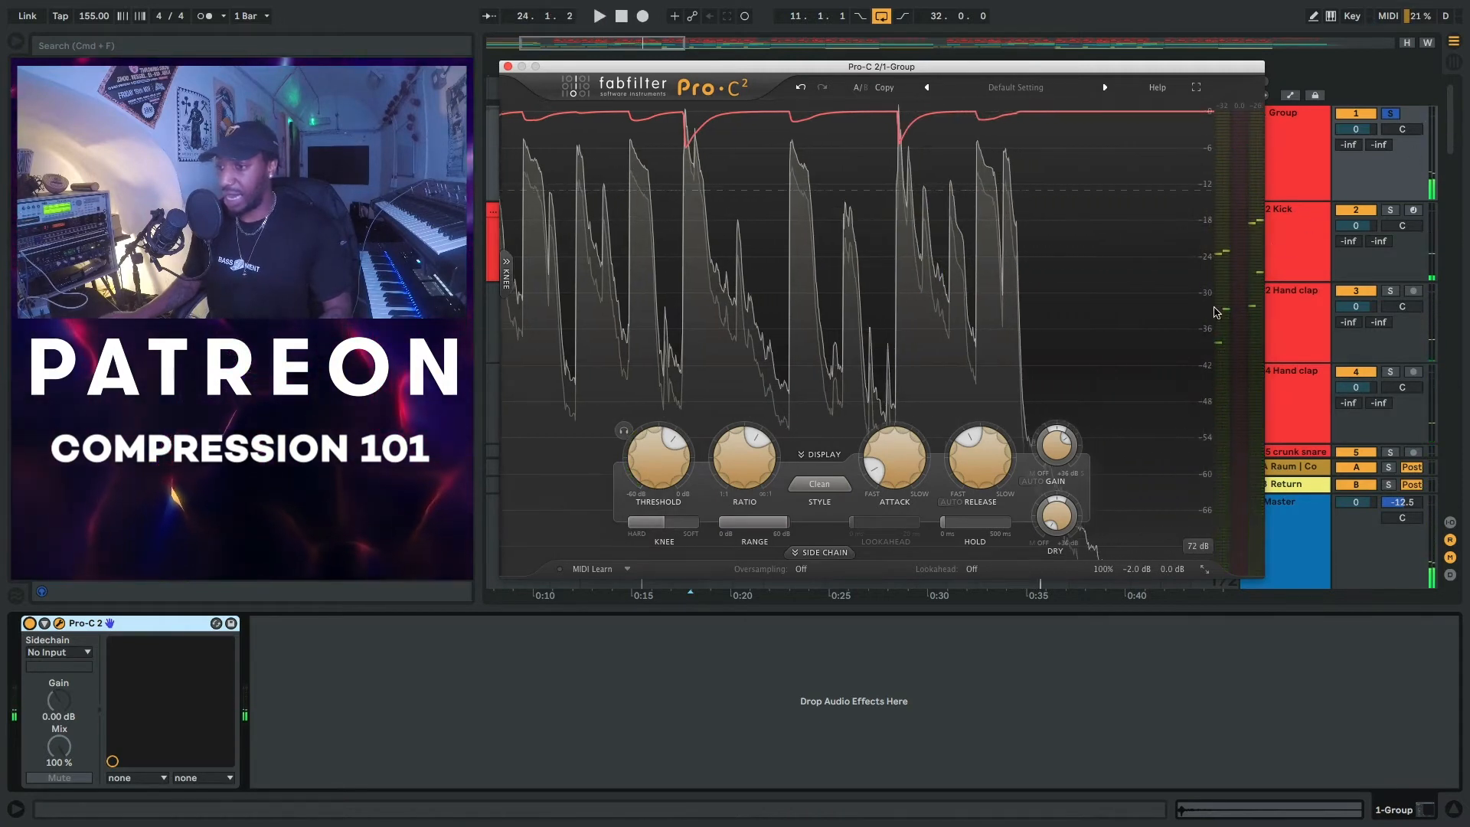
- Lower the drum group compressor's wet gain to about +5.45 dB and replay the loop
{"action": "mouse_move", "coordinate": [1050, 450]}
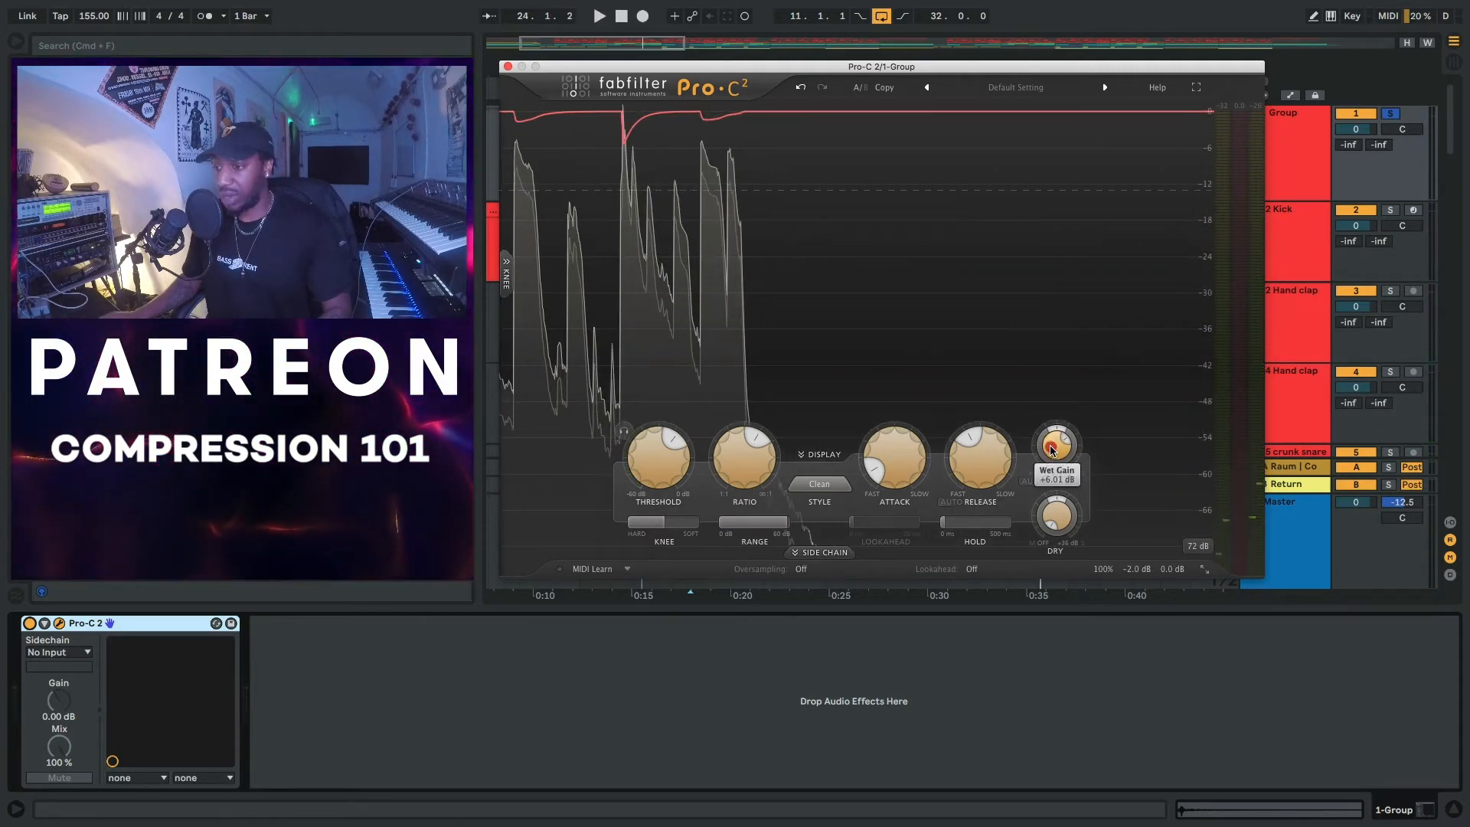
{"action": "left_click_drag", "start_coordinate": [1052, 450], "coordinate": [1053, 458]}
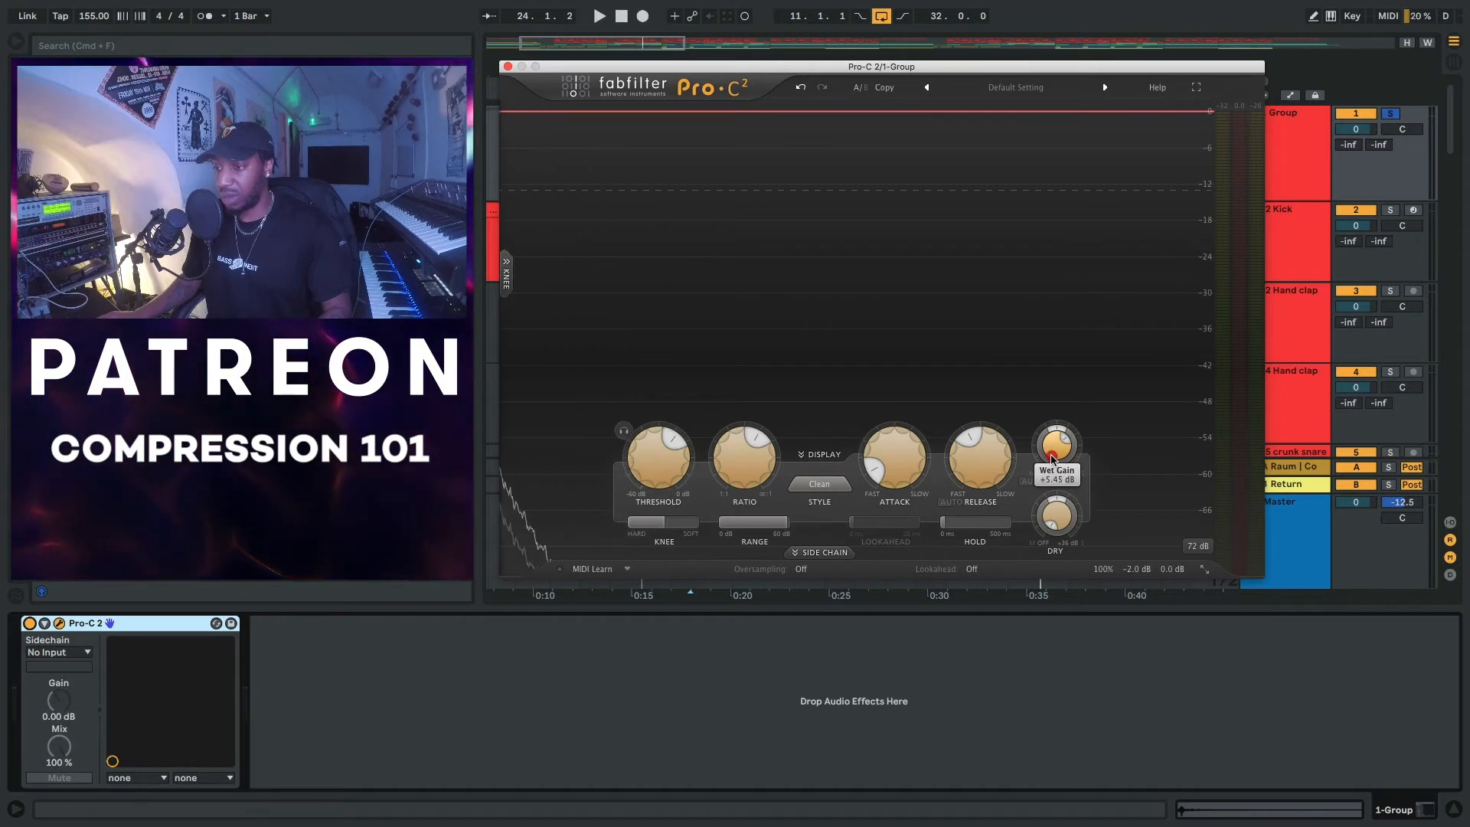
{"action": "key", "text": "space"}
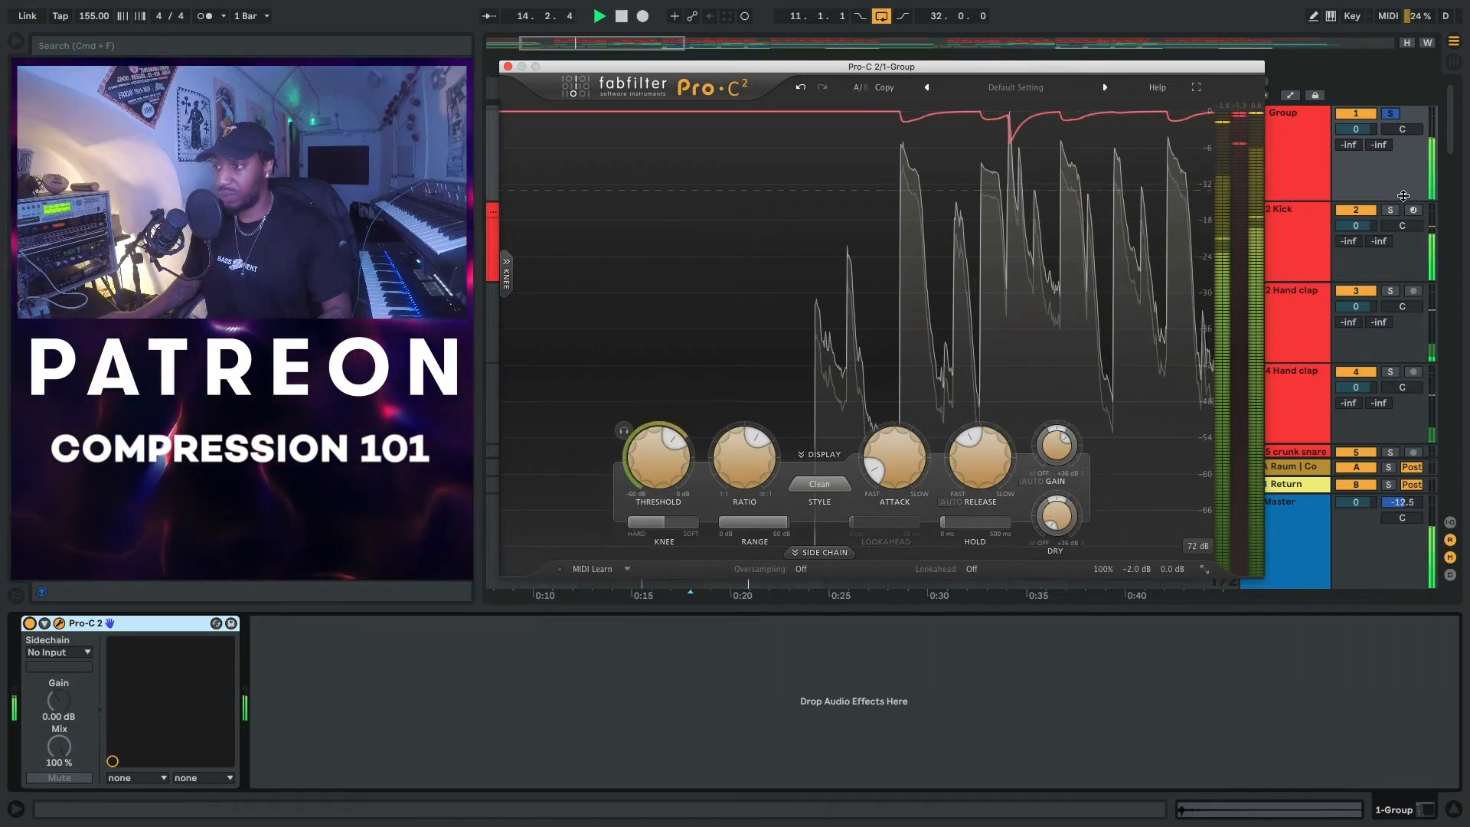
{"action": "mouse_move", "coordinate": [1106, 556]}
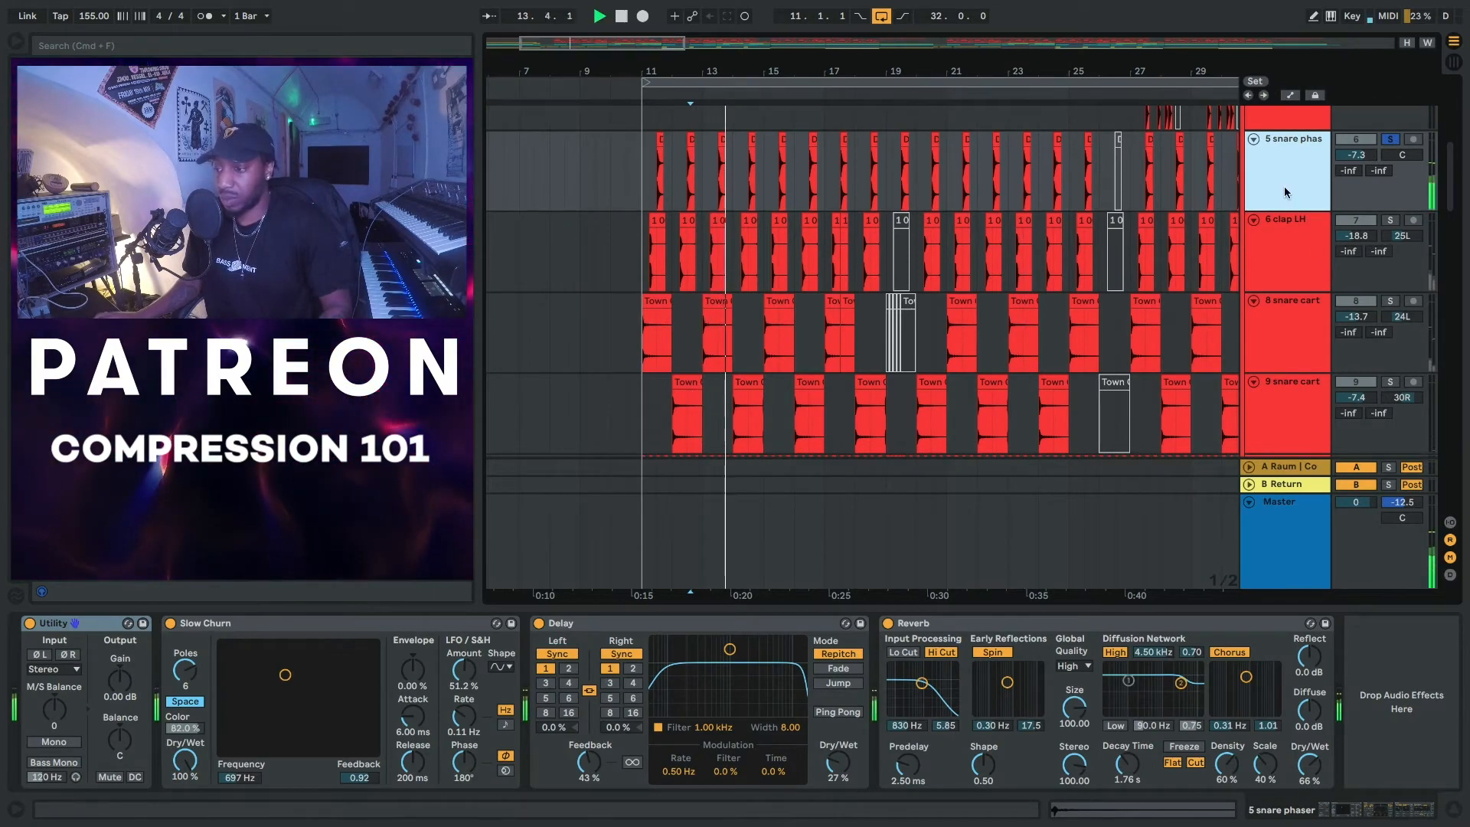
- On the 5 snare phaser track's Pro-C 2, set the threshold to about -23.7 dB and turn off auto gain
{"action": "scroll", "coordinate": [1284, 187], "scroll_direction": "up", "scroll_amount": 4}
{"action": "scroll", "coordinate": [1286, 191], "scroll_direction": "down", "scroll_amount": 4}
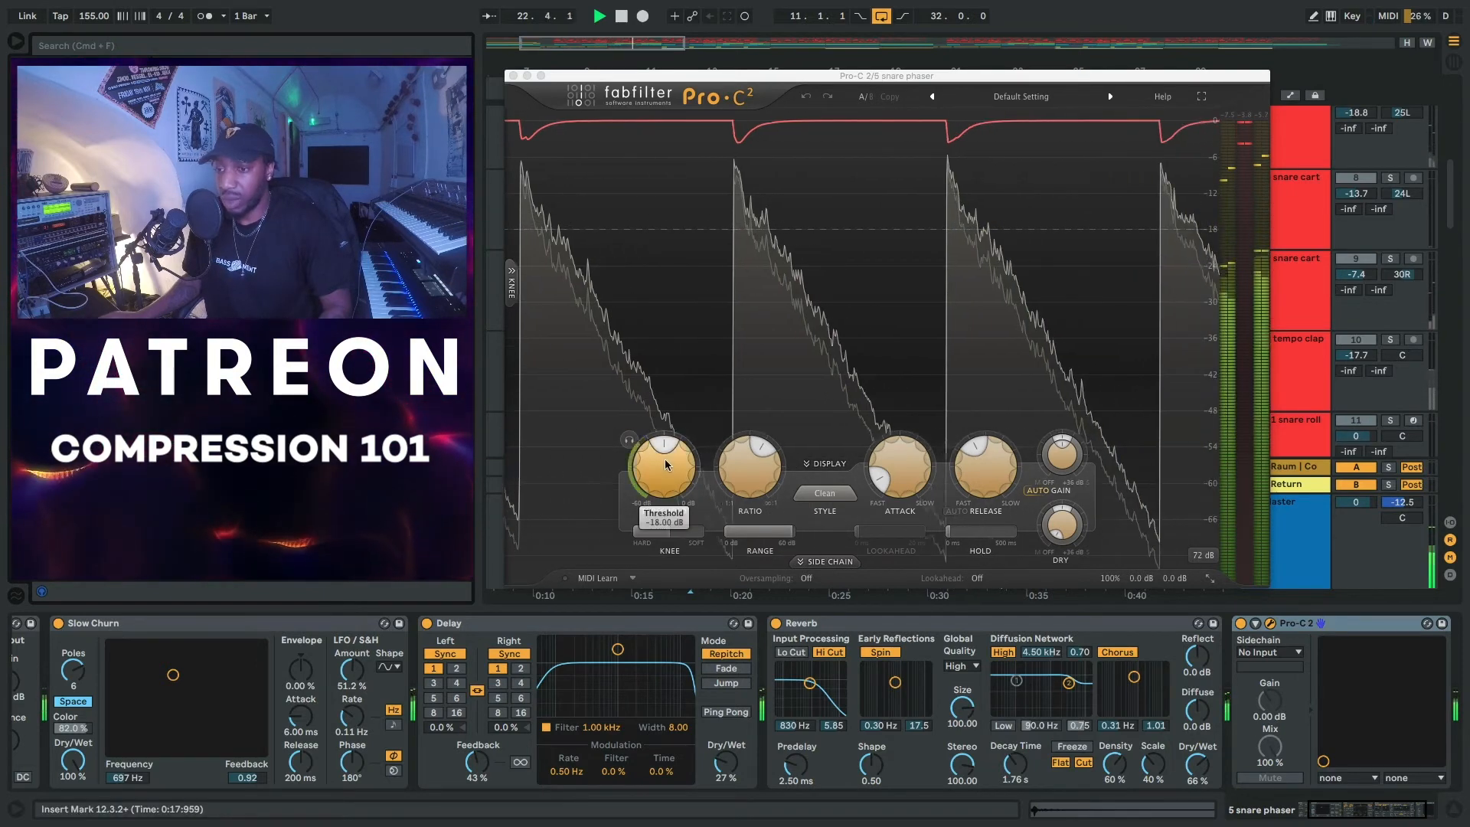
{"action": "left_click_drag", "start_coordinate": [660, 470], "coordinate": [675, 505]}
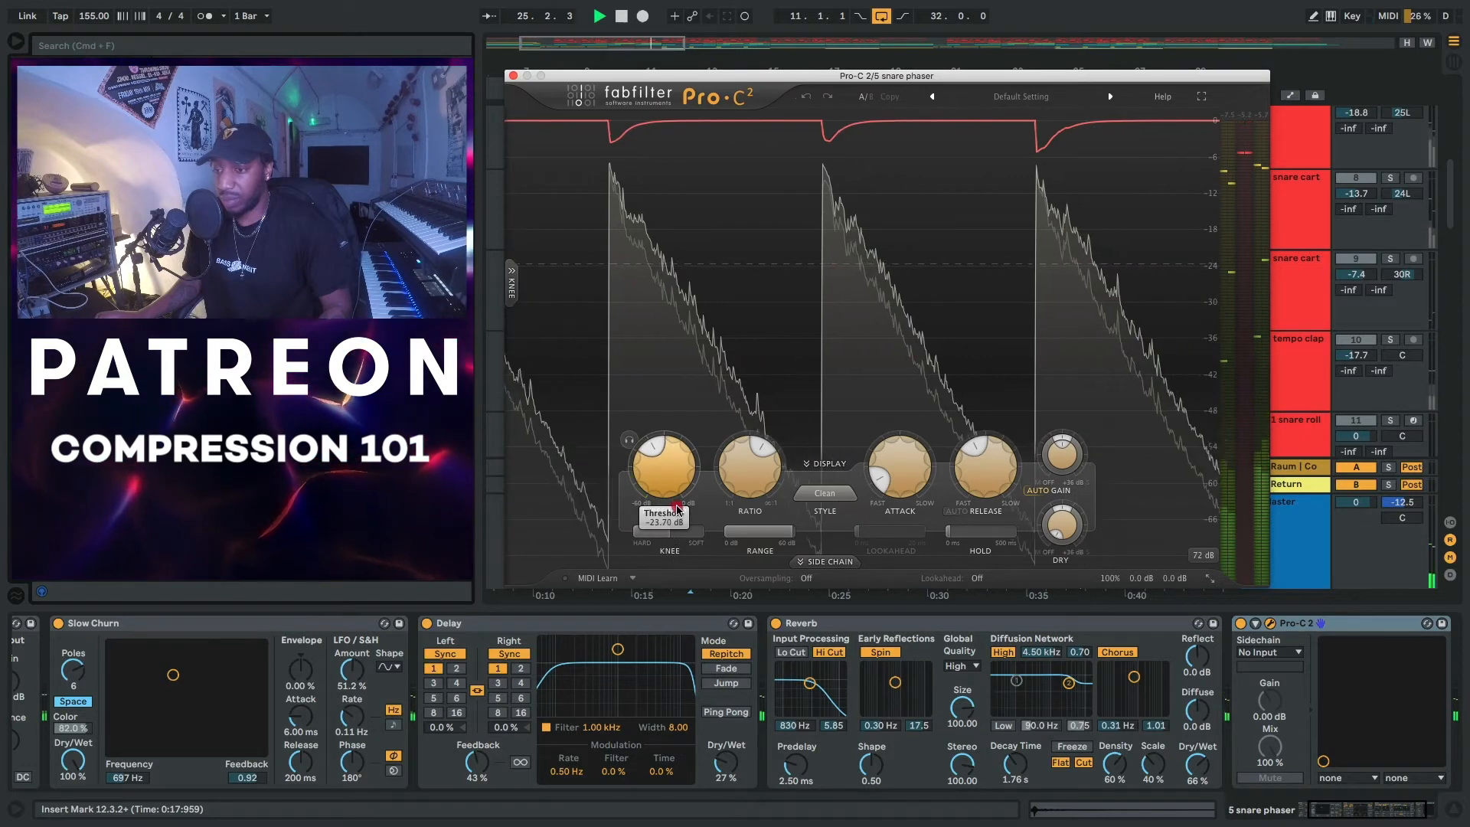
{"action": "left_click", "coordinate": [1040, 491]}
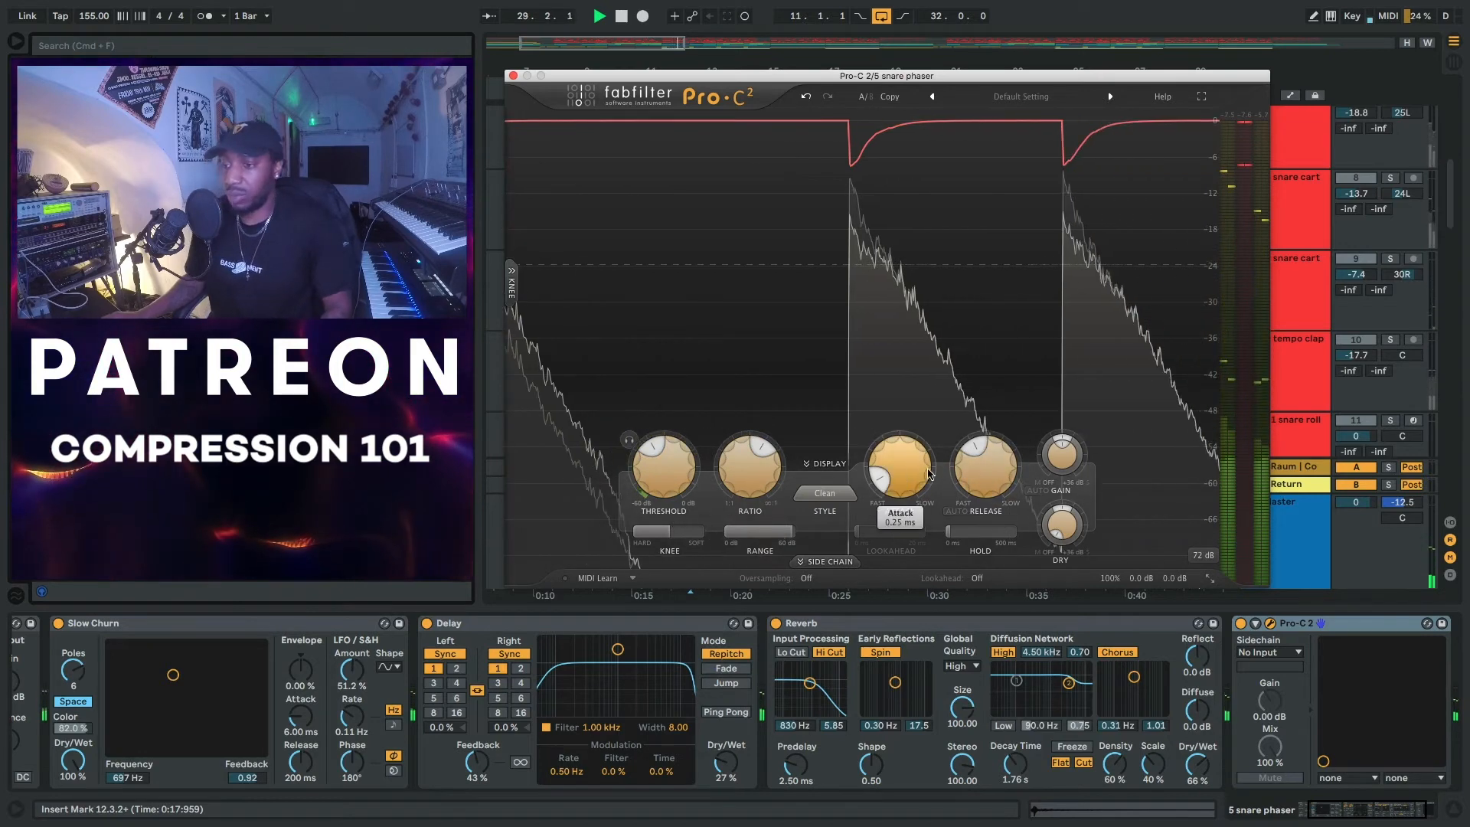
- Shorten the snare phaser compressor's release to about 22.3 ms and lengthen its attack to about 34.5 ms
{"action": "left_click", "coordinate": [993, 471]}
{"action": "left_click_drag", "start_coordinate": [993, 470], "coordinate": [1001, 551]}
{"action": "mouse_move", "coordinate": [902, 479]}
{"action": "left_mouse_down"}
{"action": "mouse_move", "coordinate": [898, 388]}
{"action": "mouse_move", "coordinate": [889, 457]}
{"action": "left_mouse_up"}
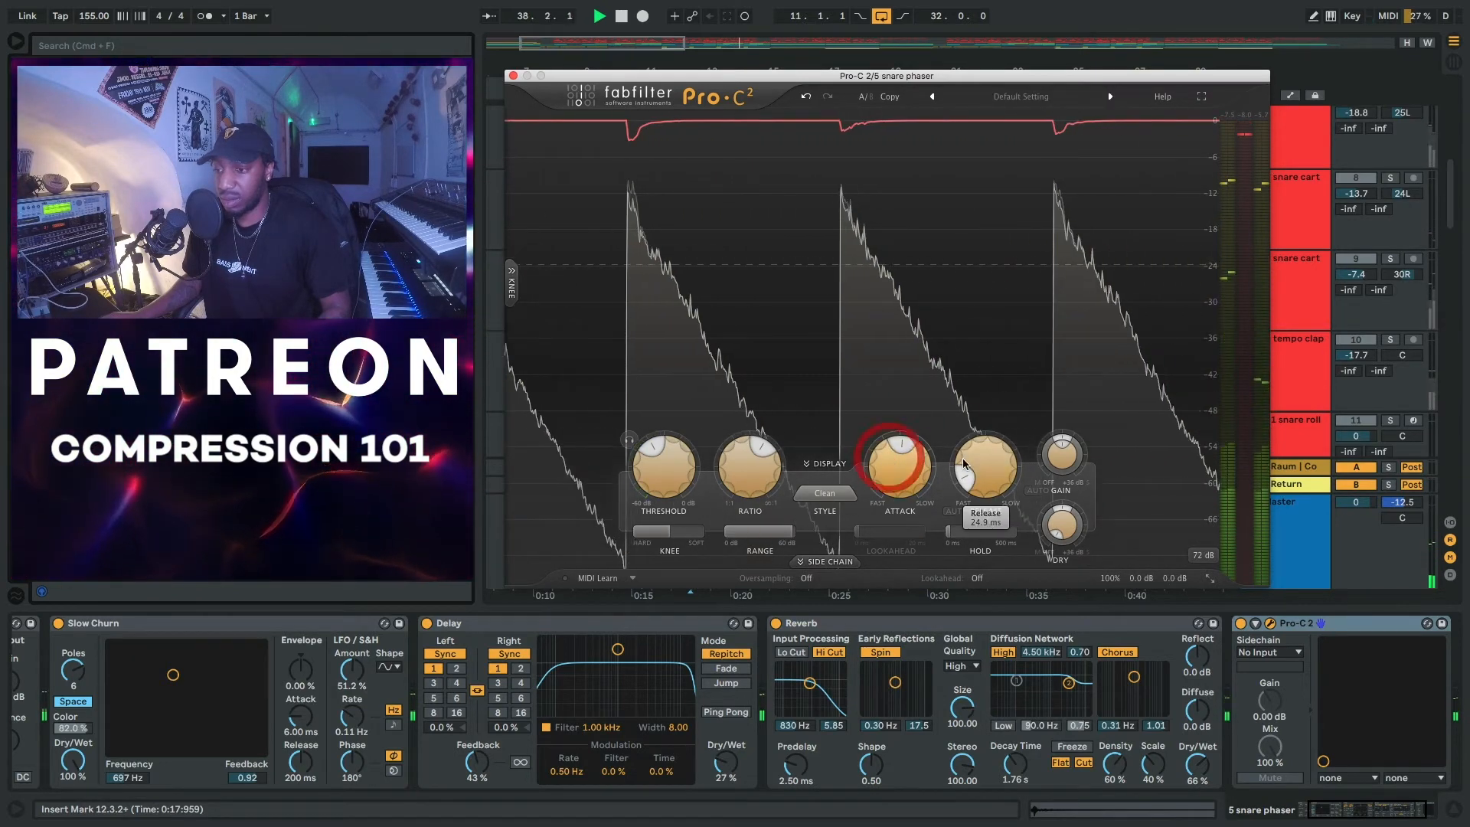
{"action": "left_click_drag", "start_coordinate": [976, 459], "coordinate": [978, 469]}
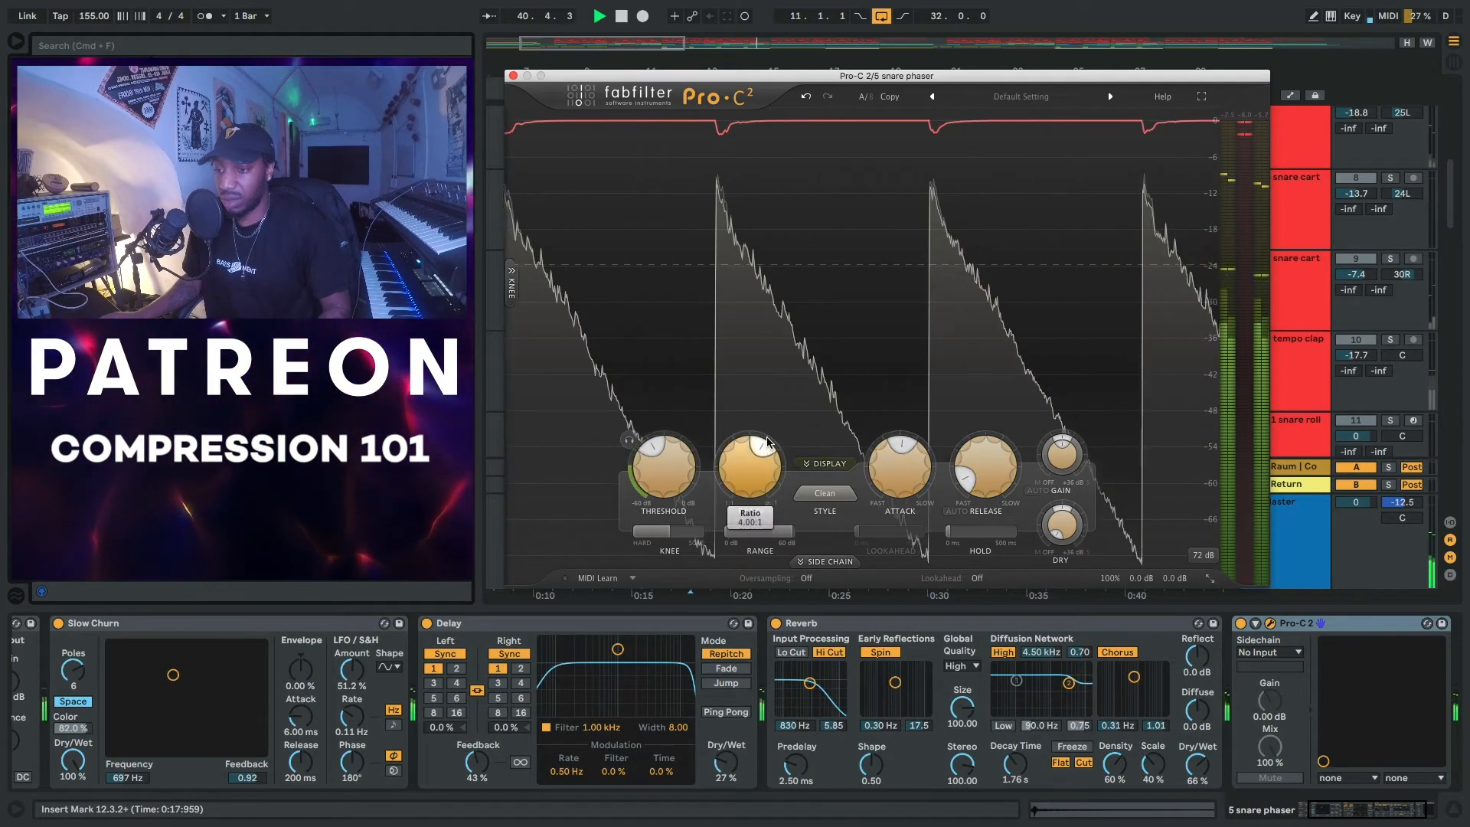
- Compress the snare phaser harder with a threshold of about -32 dB, a higher ratio and a slightly shorter attack
{"action": "left_click_drag", "start_coordinate": [669, 473], "coordinate": [672, 520]}
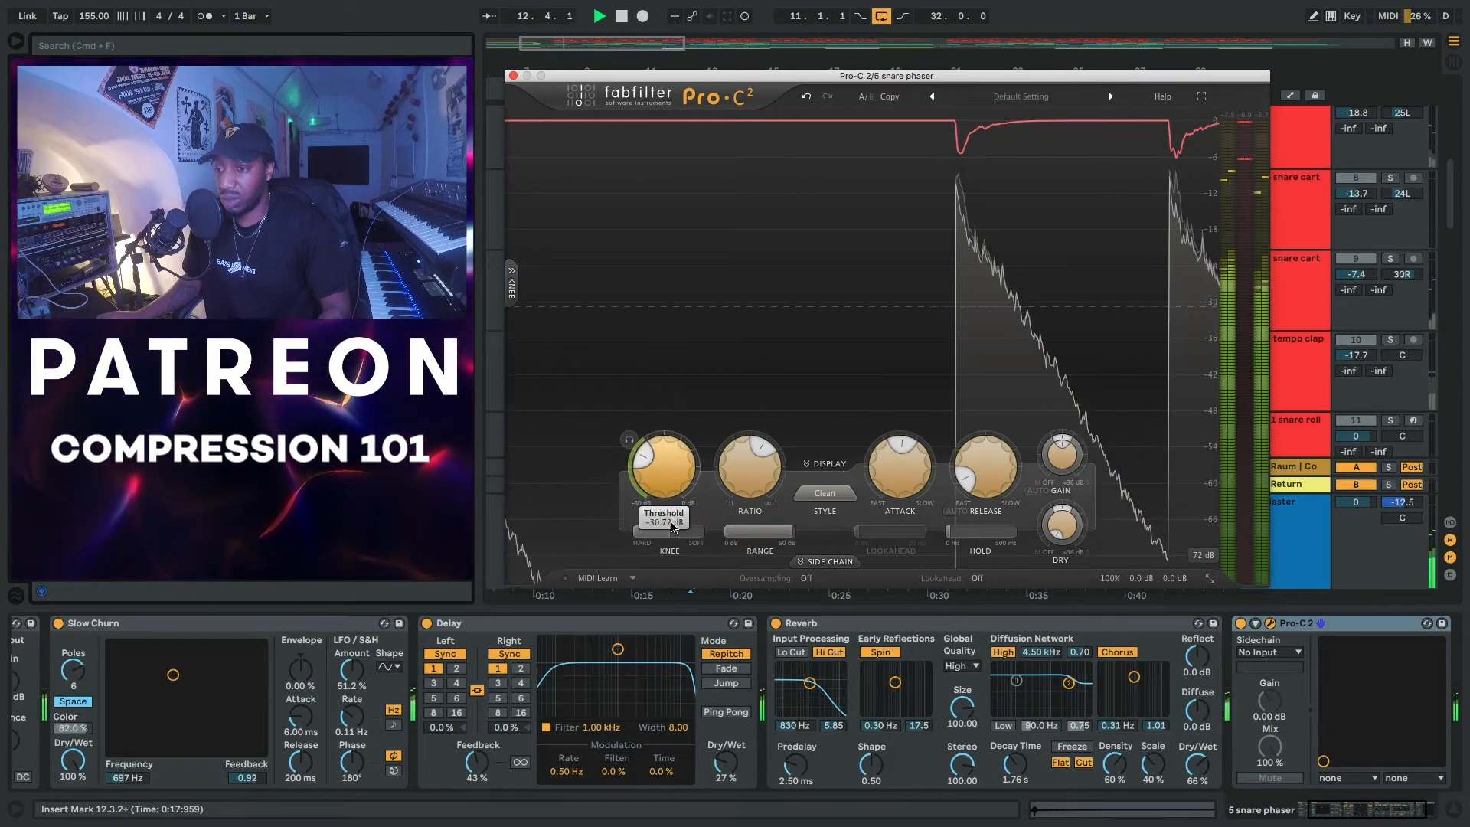
{"action": "left_click_drag", "start_coordinate": [673, 530], "coordinate": [673, 531]}
{"action": "left_click_drag", "start_coordinate": [743, 479], "coordinate": [737, 446]}
{"action": "mouse_move", "coordinate": [654, 484]}
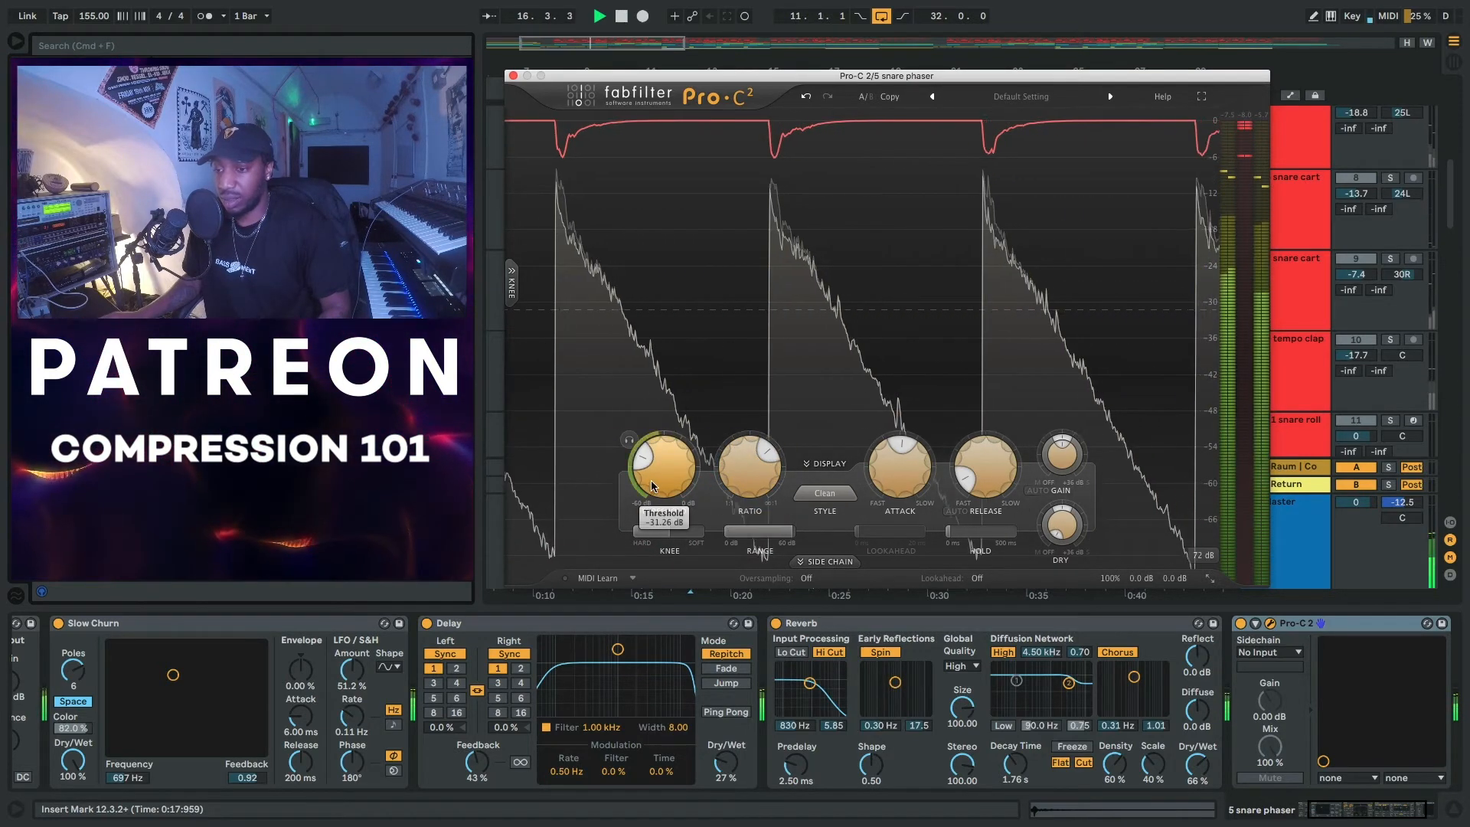
{"action": "left_click_drag", "start_coordinate": [654, 483], "coordinate": [656, 492]}
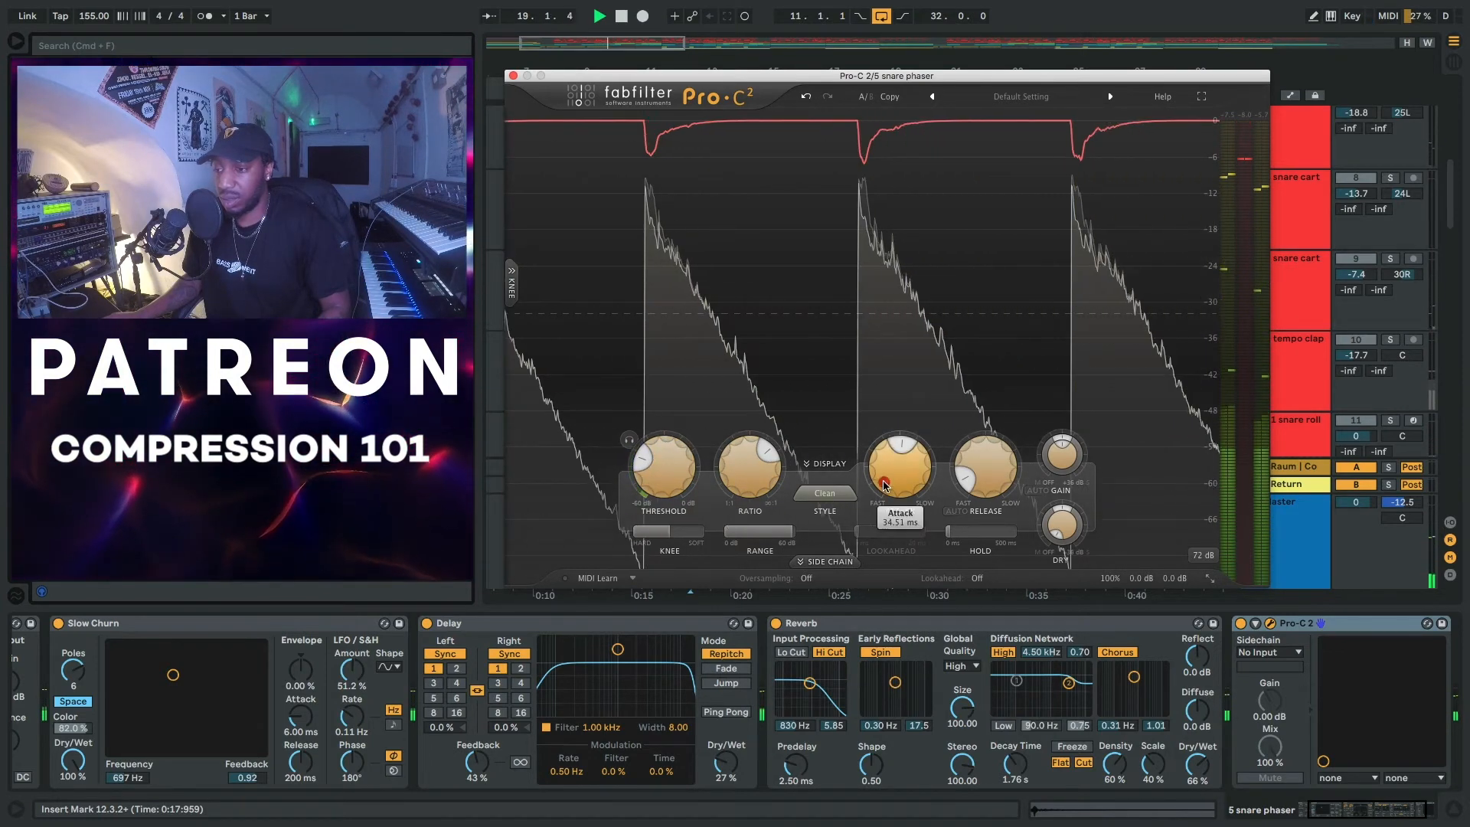
{"action": "mouse_move", "coordinate": [881, 462]}
{"action": "mouse_move", "coordinate": [880, 461]}
{"action": "left_mouse_down"}
{"action": "mouse_move", "coordinate": [891, 490]}
{"action": "mouse_move", "coordinate": [893, 476]}
{"action": "left_mouse_up"}
- Compare the snare phaser with and without compression by toggling the Pro-C 2 bypass during playback, and stop the loop
{"action": "mouse_move", "coordinate": [1122, 573]}
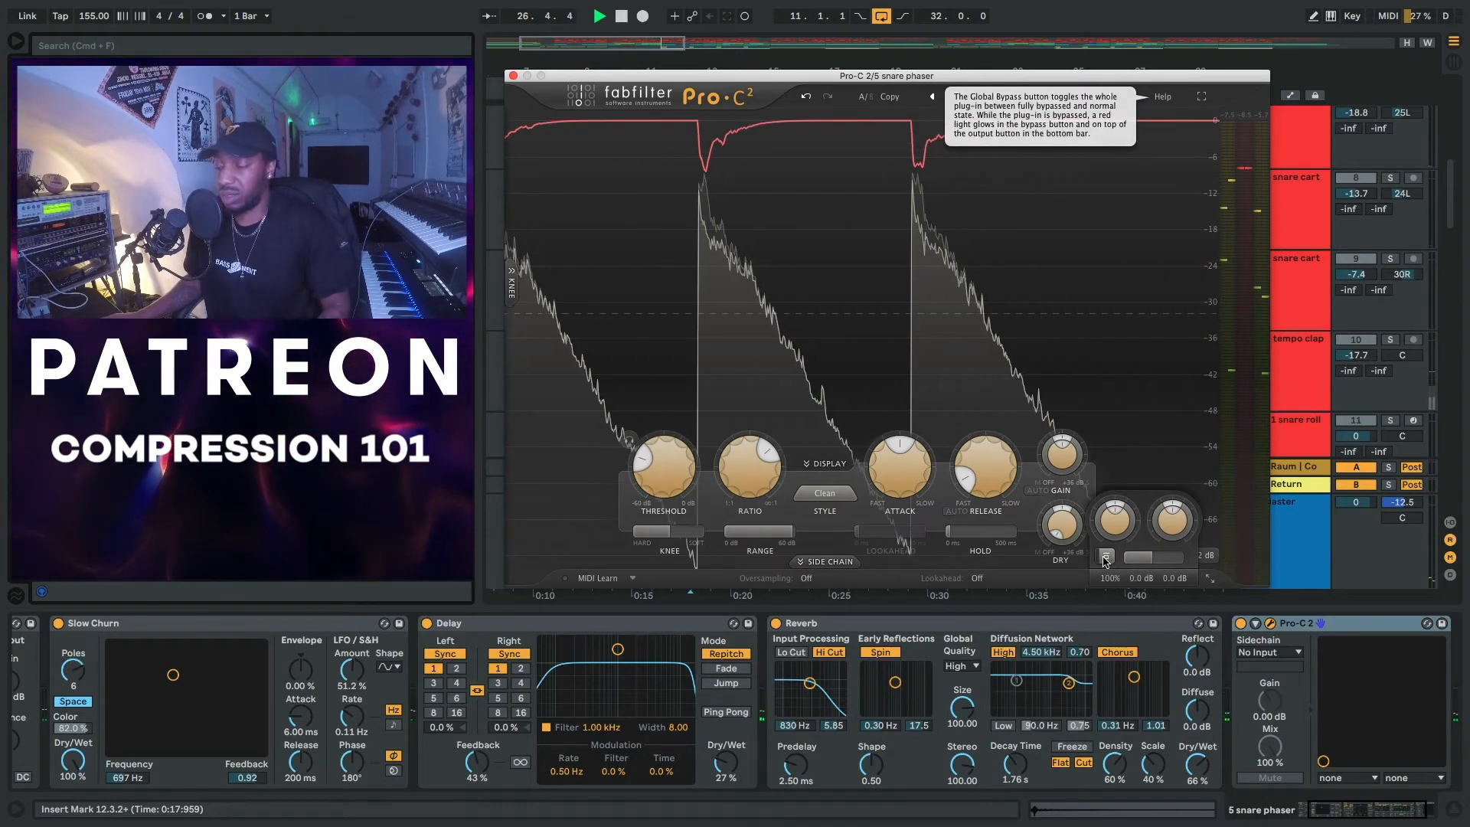
{"action": "left_click", "coordinate": [1105, 559]}
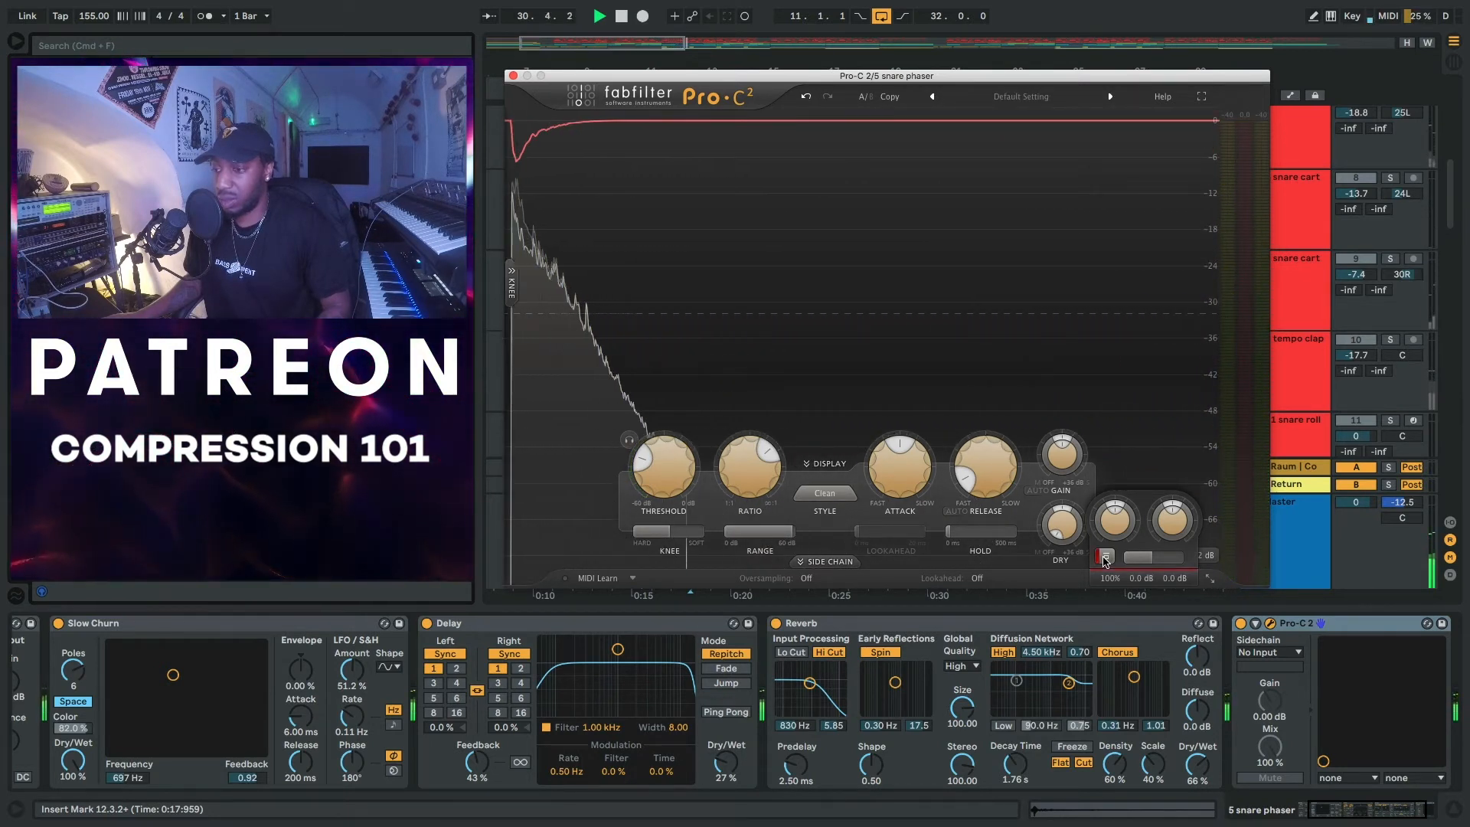
{"action": "left_click", "coordinate": [1105, 559]}
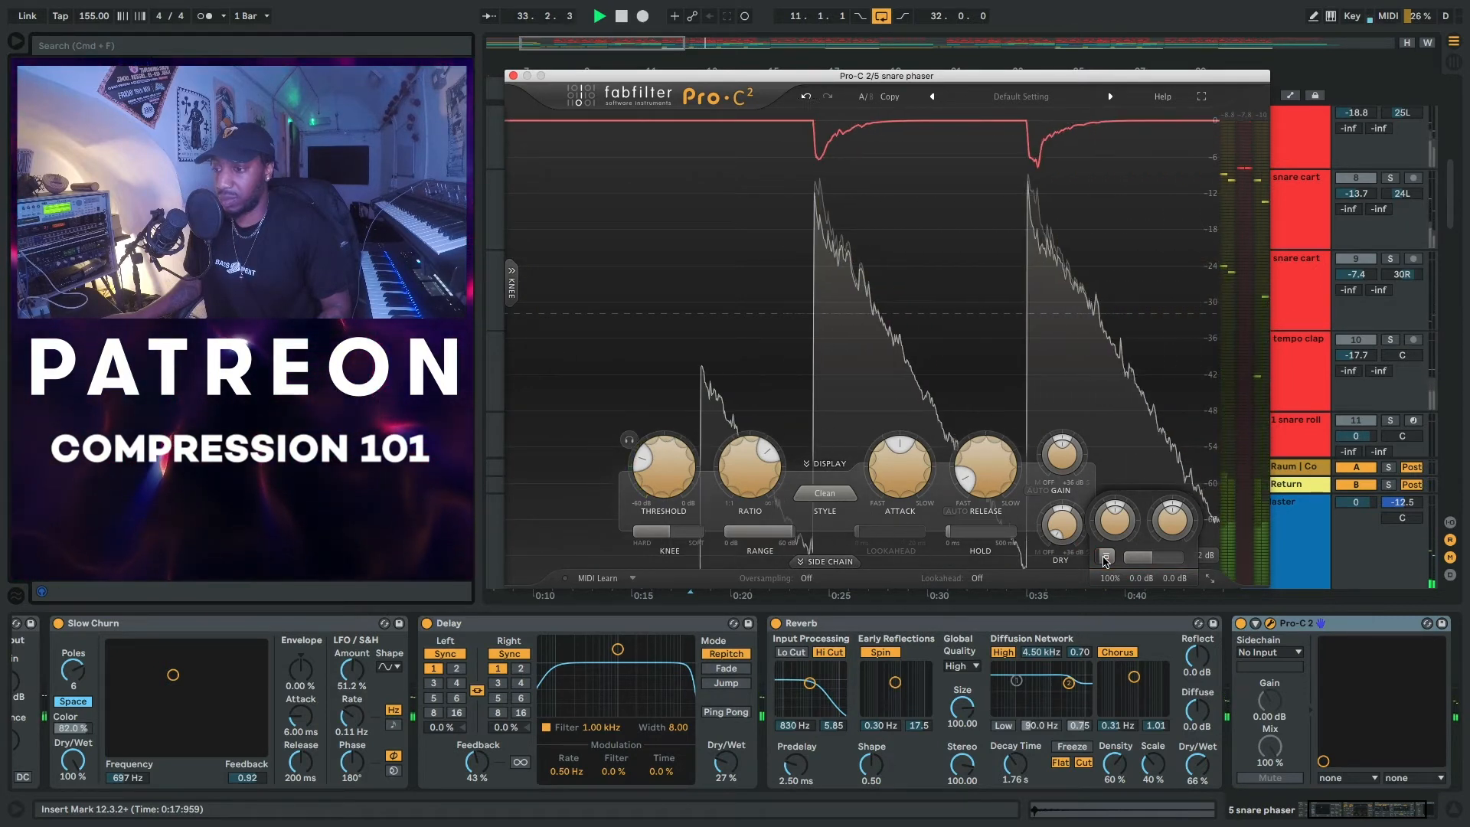
{"action": "left_click", "coordinate": [1105, 558]}
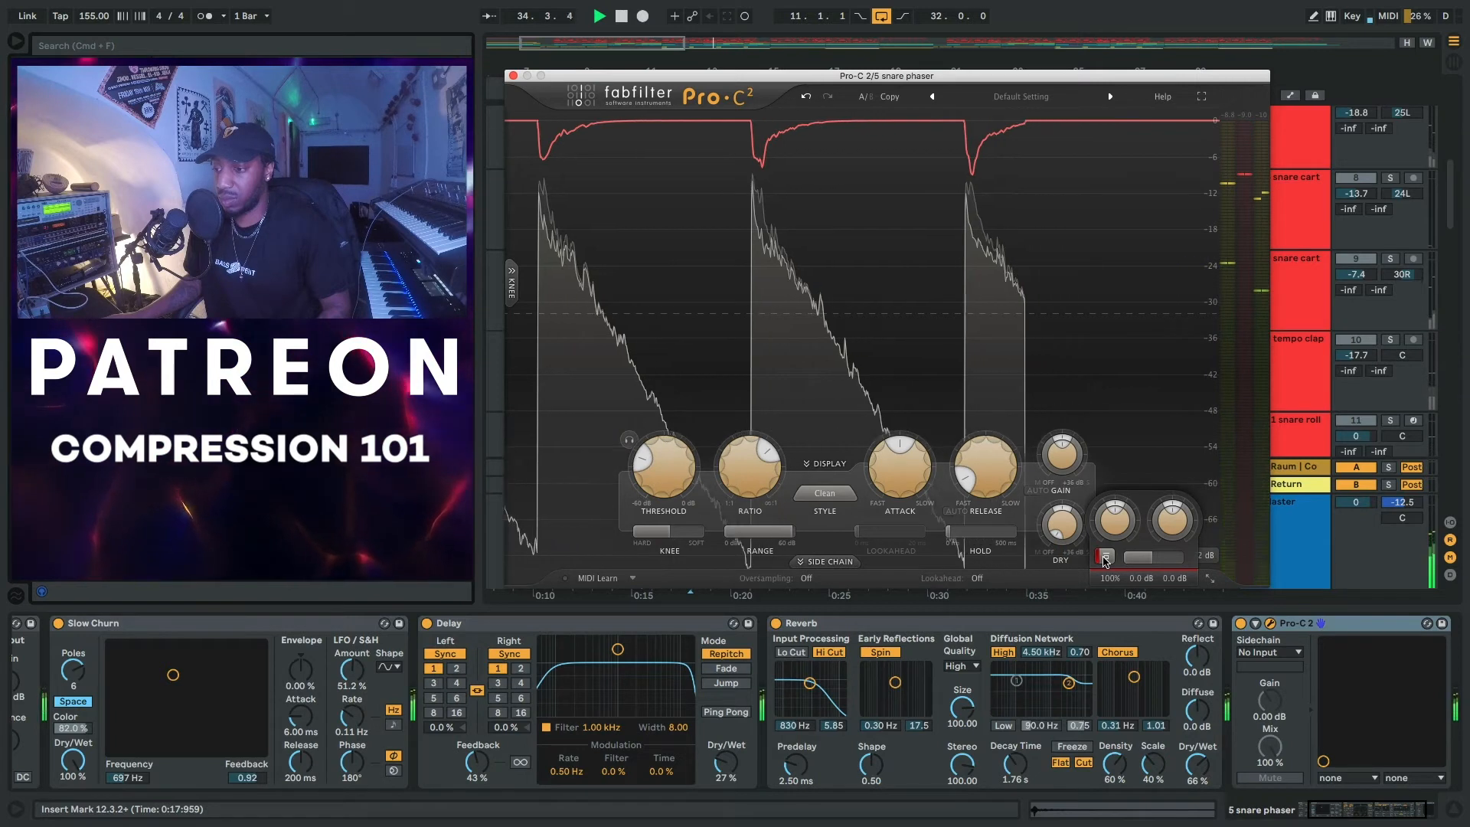
{"action": "key", "text": "space"}
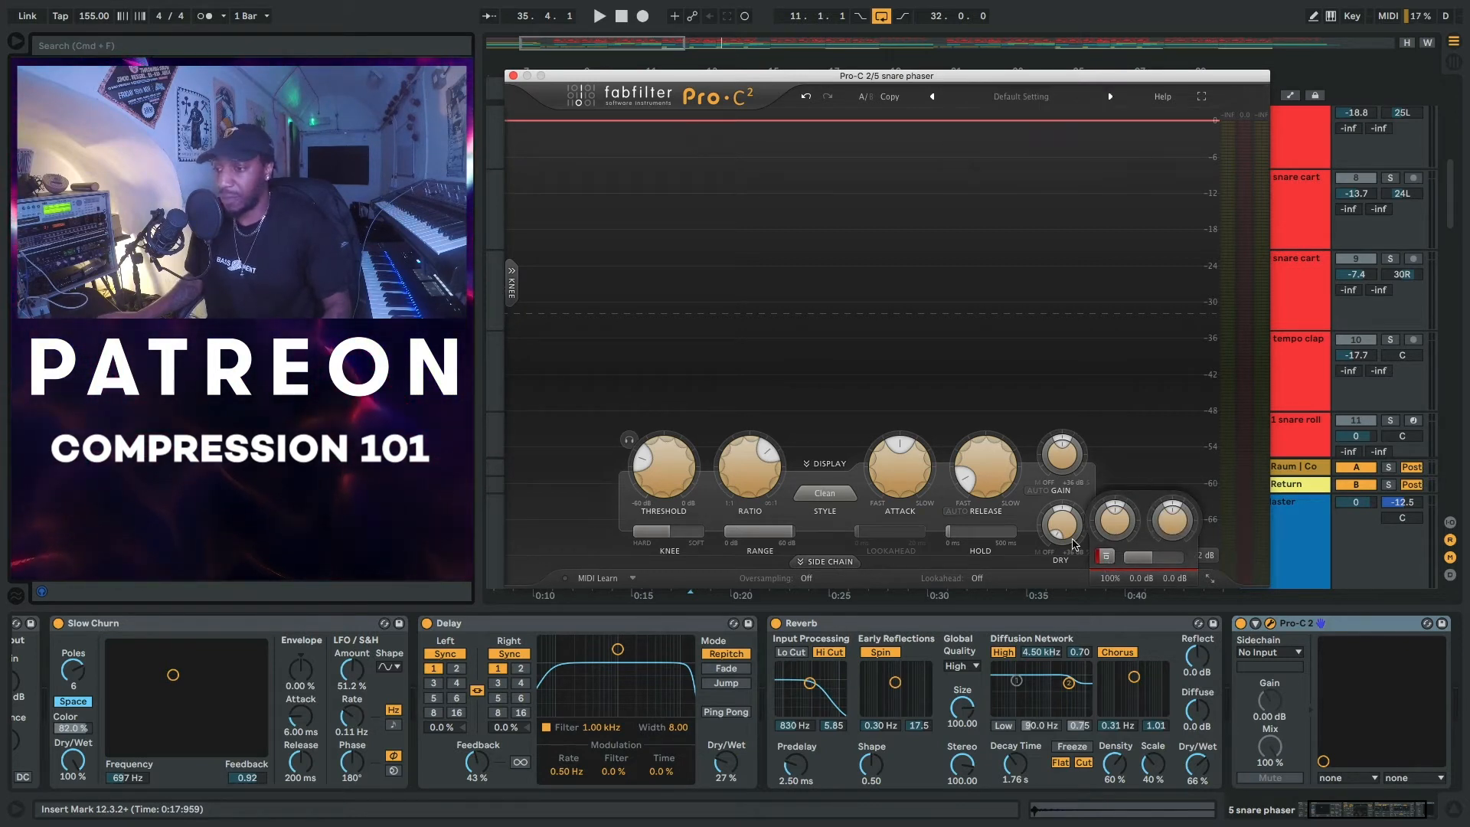
{"action": "mouse_move", "coordinate": [893, 469]}
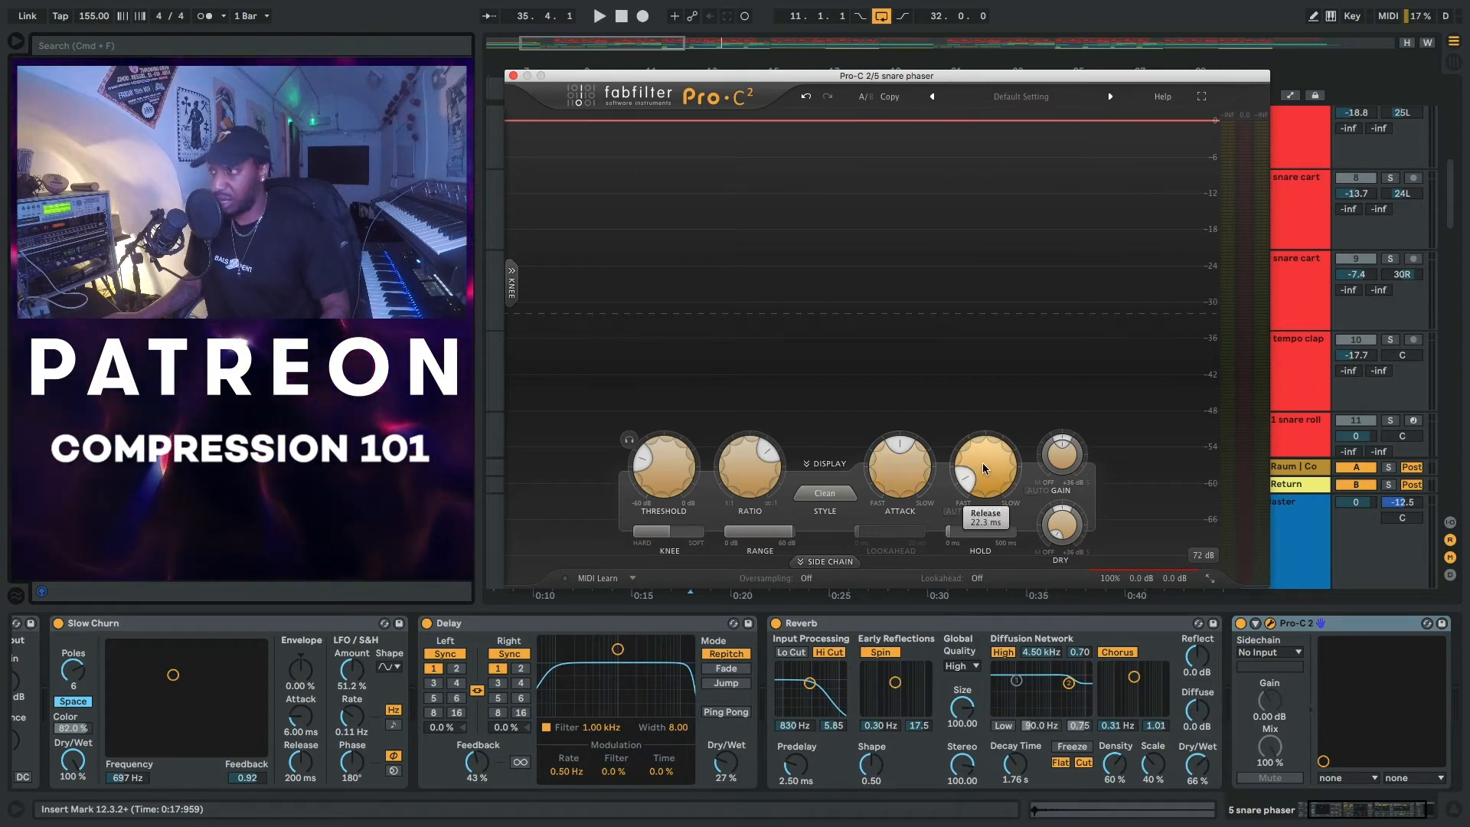
- Play the snare phaser and lengthen the compressor's release in stages to about 805 ms
{"action": "key", "text": "space"}
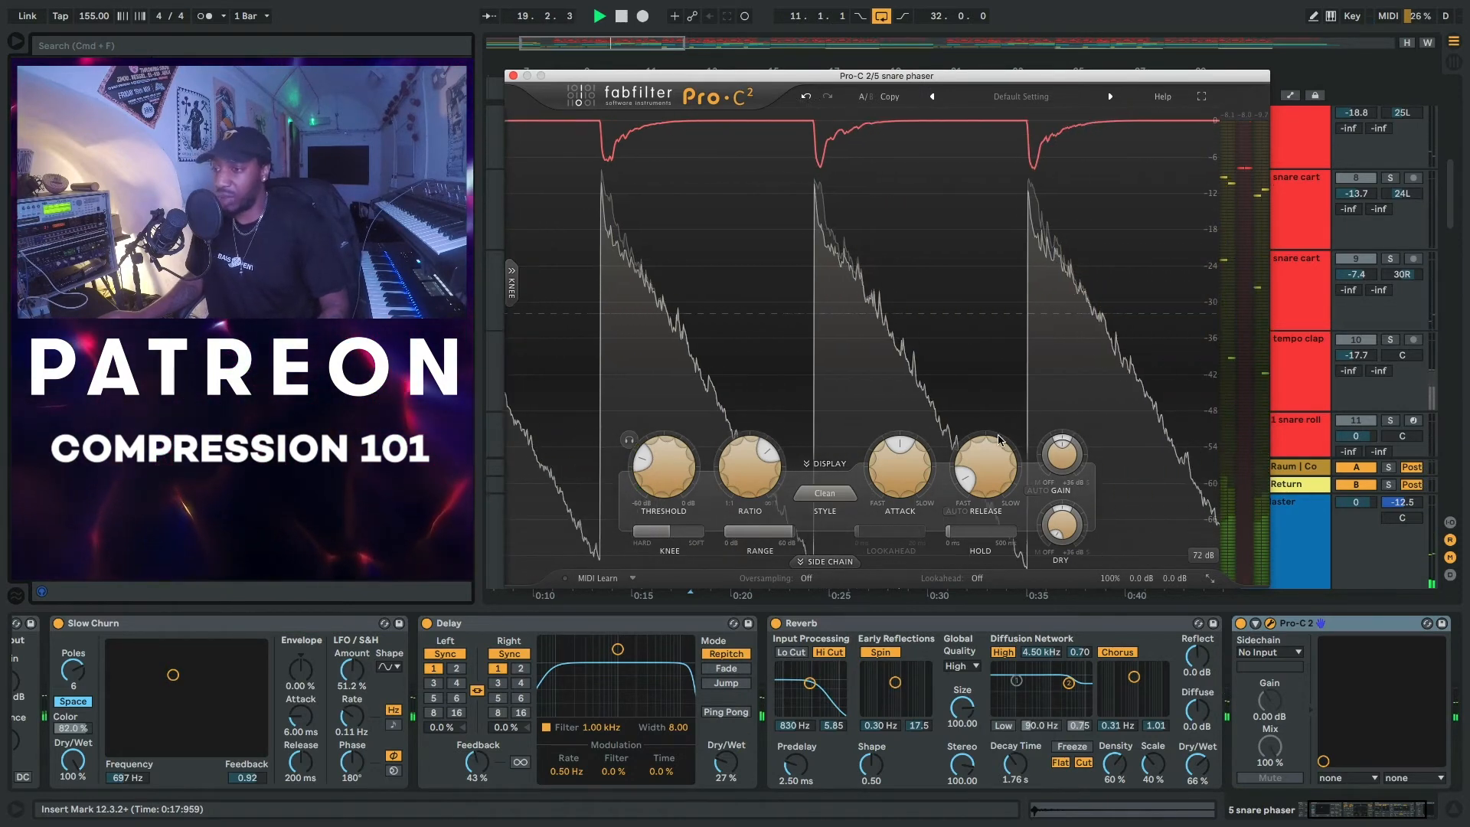
{"action": "mouse_move", "coordinate": [984, 474]}
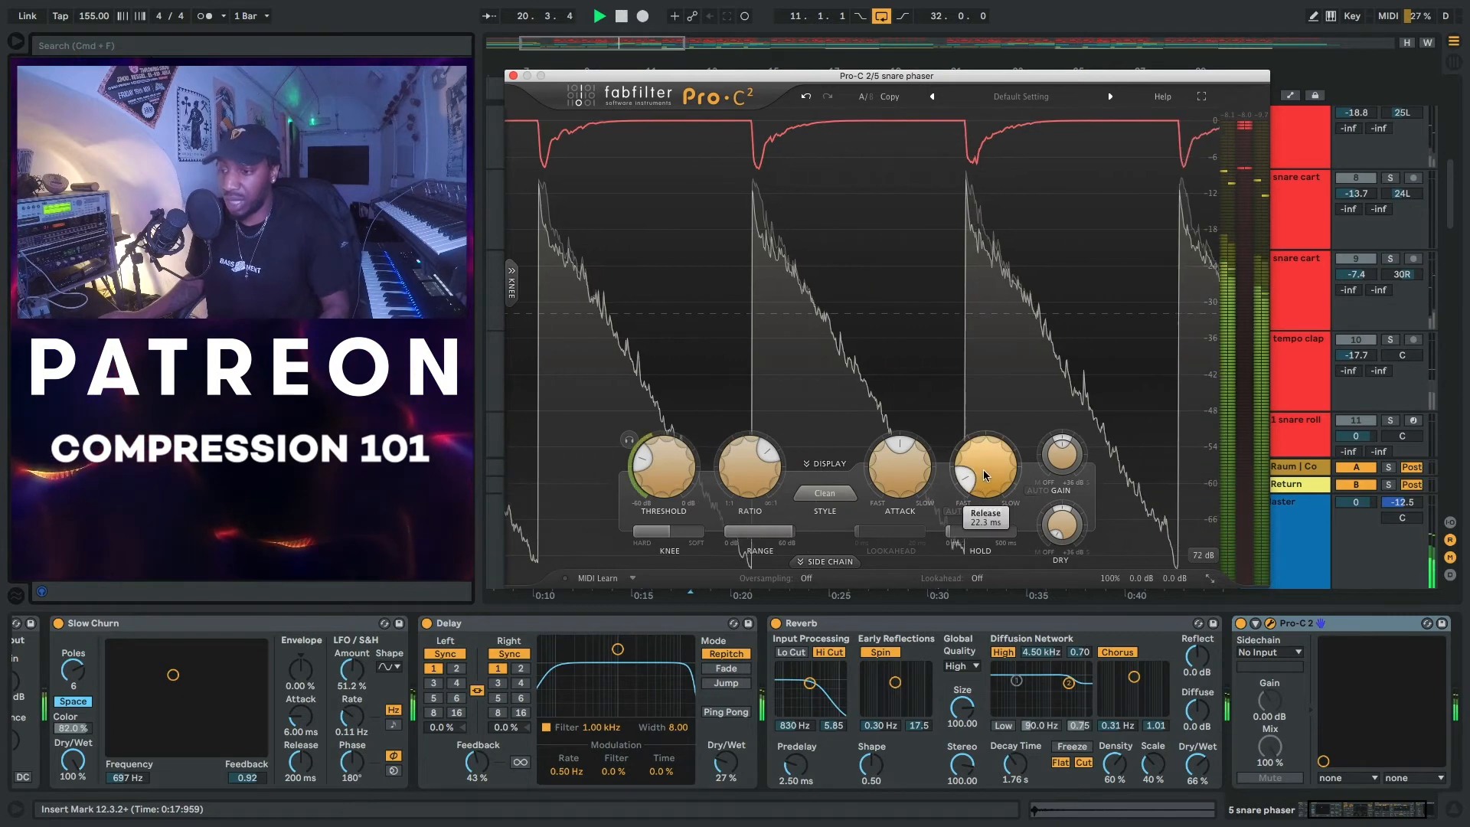
{"action": "left_click_drag", "start_coordinate": [985, 475], "coordinate": [975, 439]}
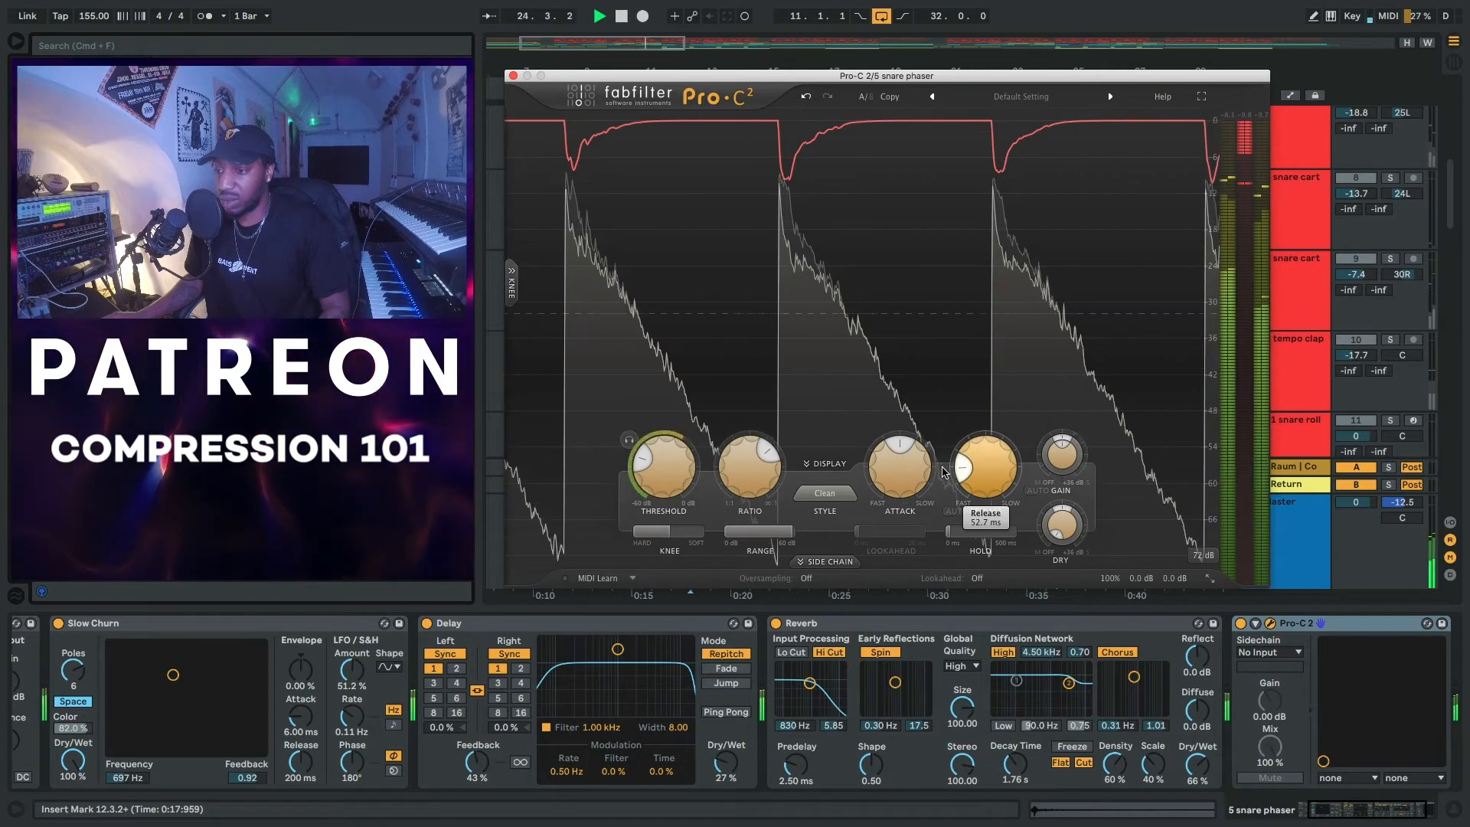
{"action": "left_click", "coordinate": [994, 468]}
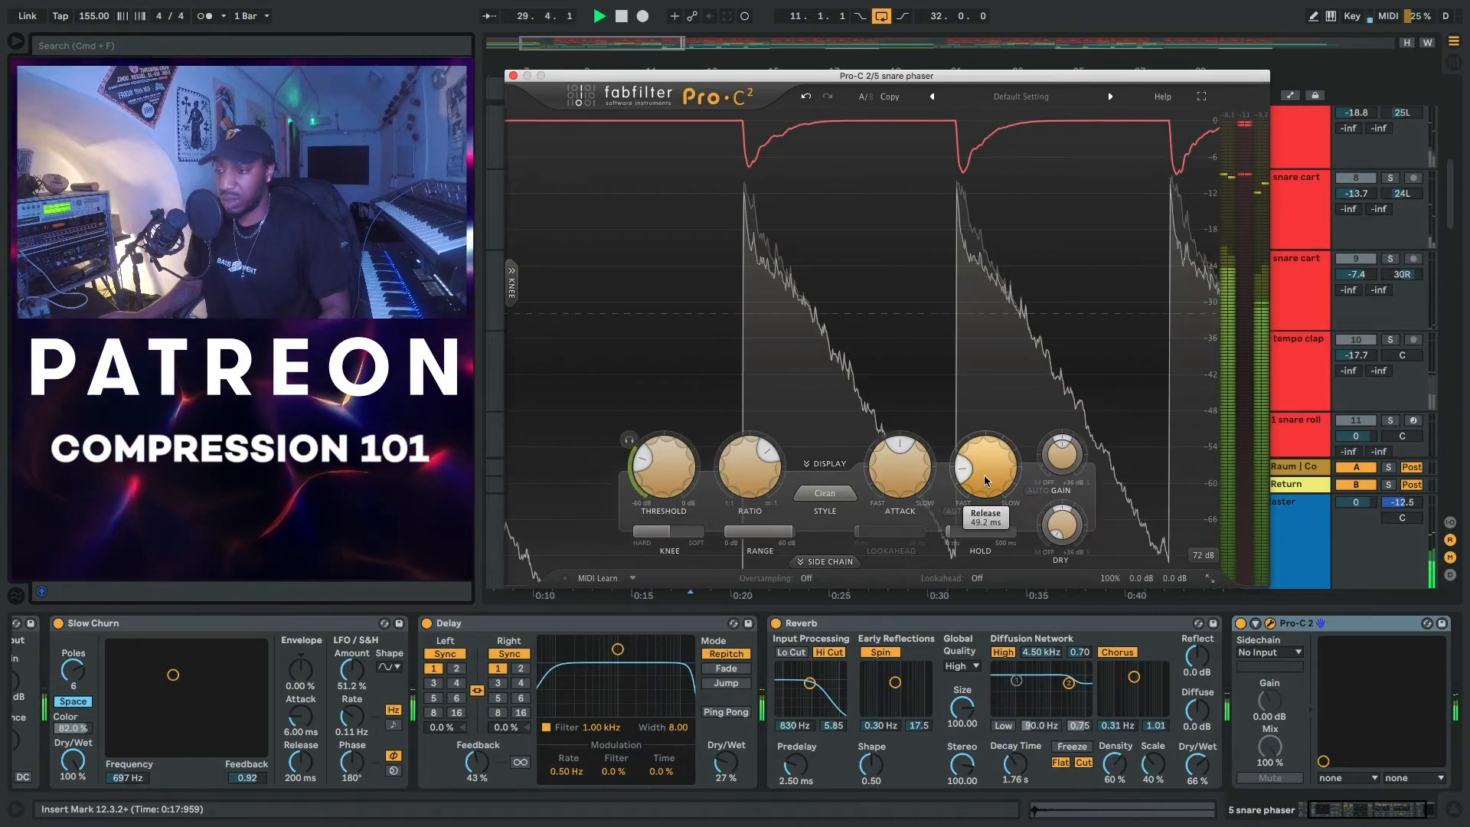
{"action": "left_click_drag", "start_coordinate": [985, 480], "coordinate": [981, 416]}
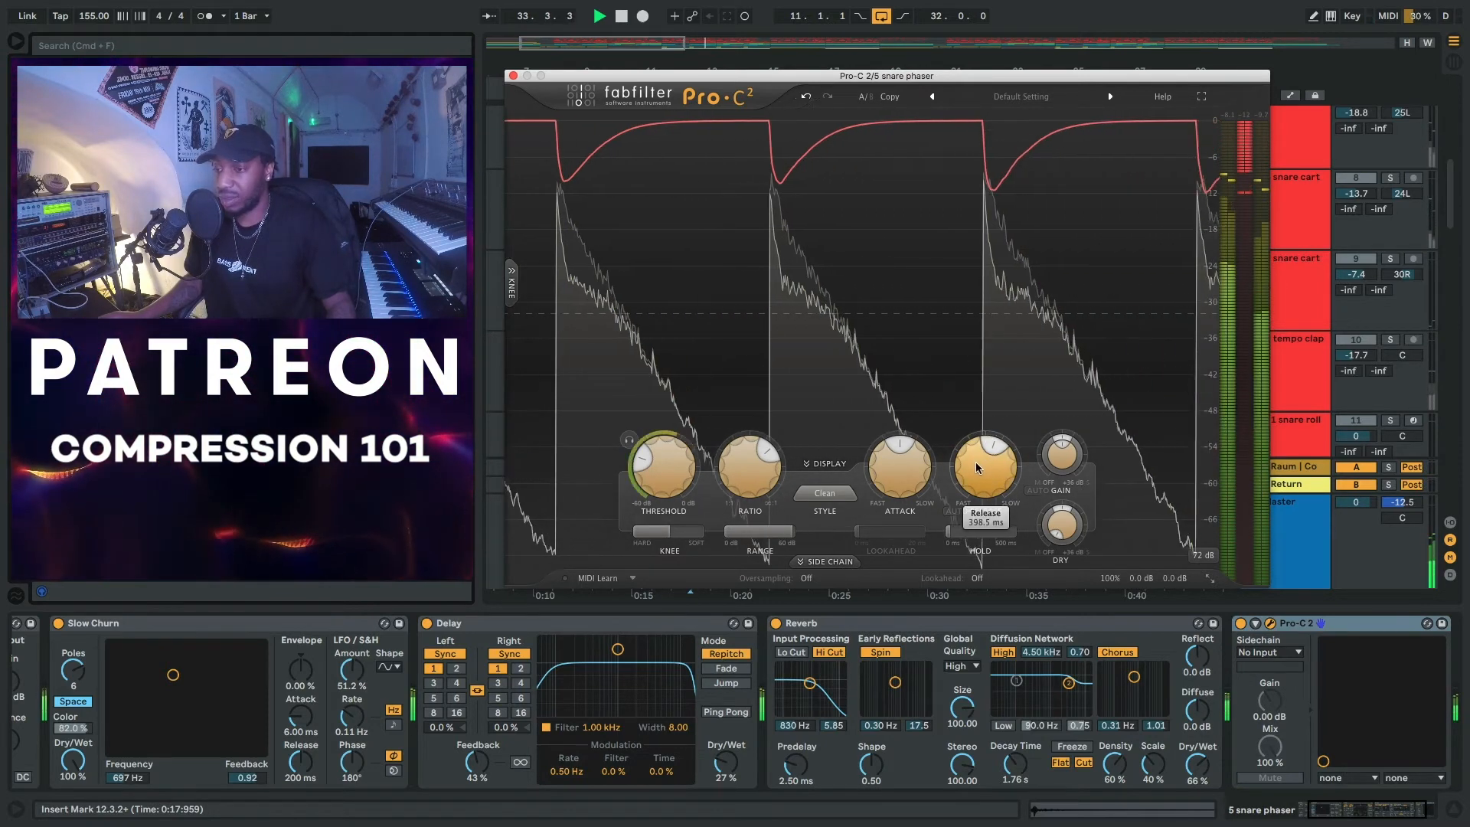
{"action": "mouse_move", "coordinate": [975, 463]}
{"action": "left_click_drag", "start_coordinate": [974, 469], "coordinate": [974, 422]}
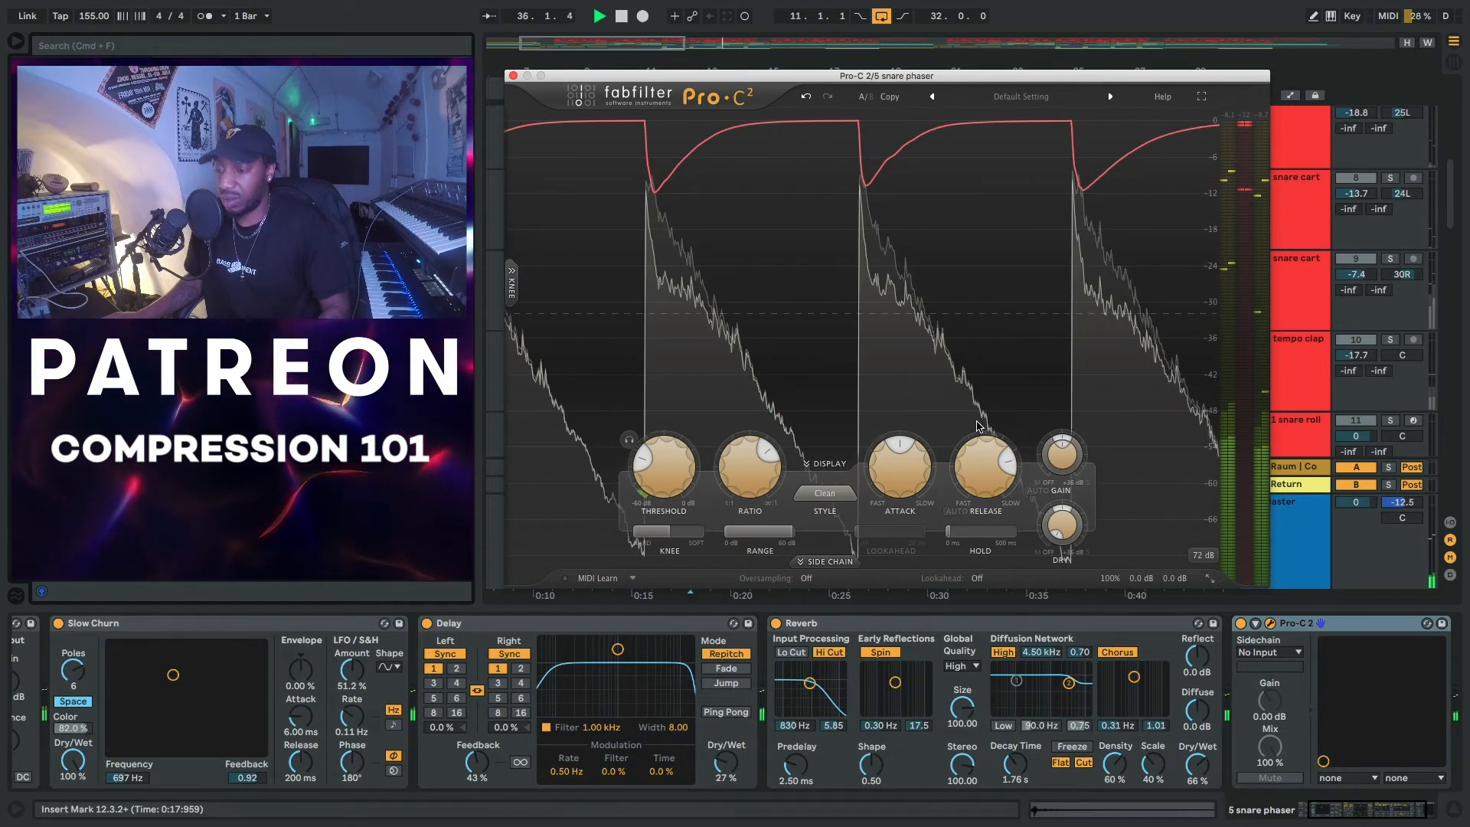
- Shorten the snare phaser compressor's release during playback so the gain reduction recovers well before each new hit
{"action": "mouse_move", "coordinate": [972, 461]}
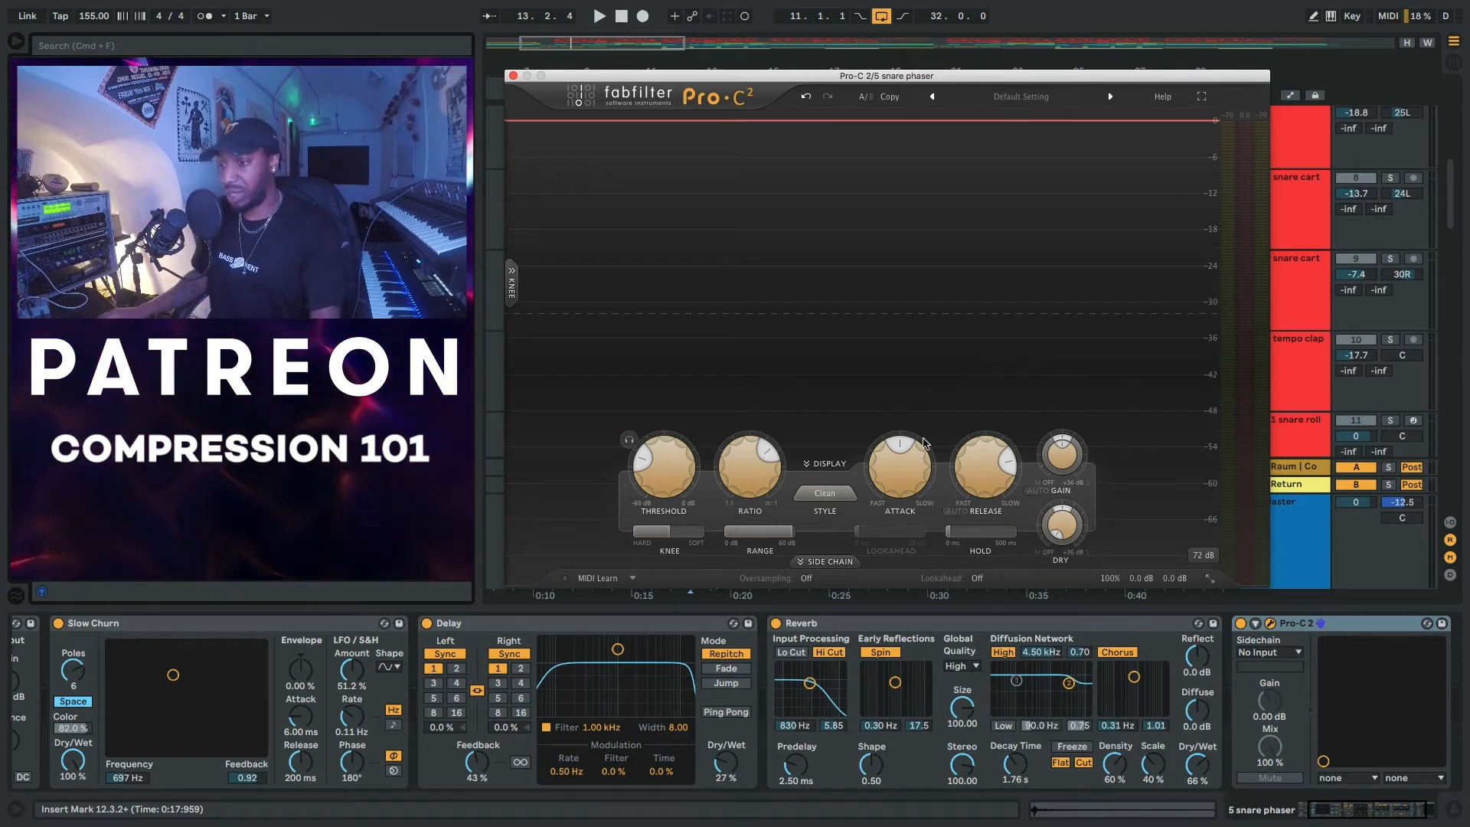
{"action": "mouse_move", "coordinate": [909, 480]}
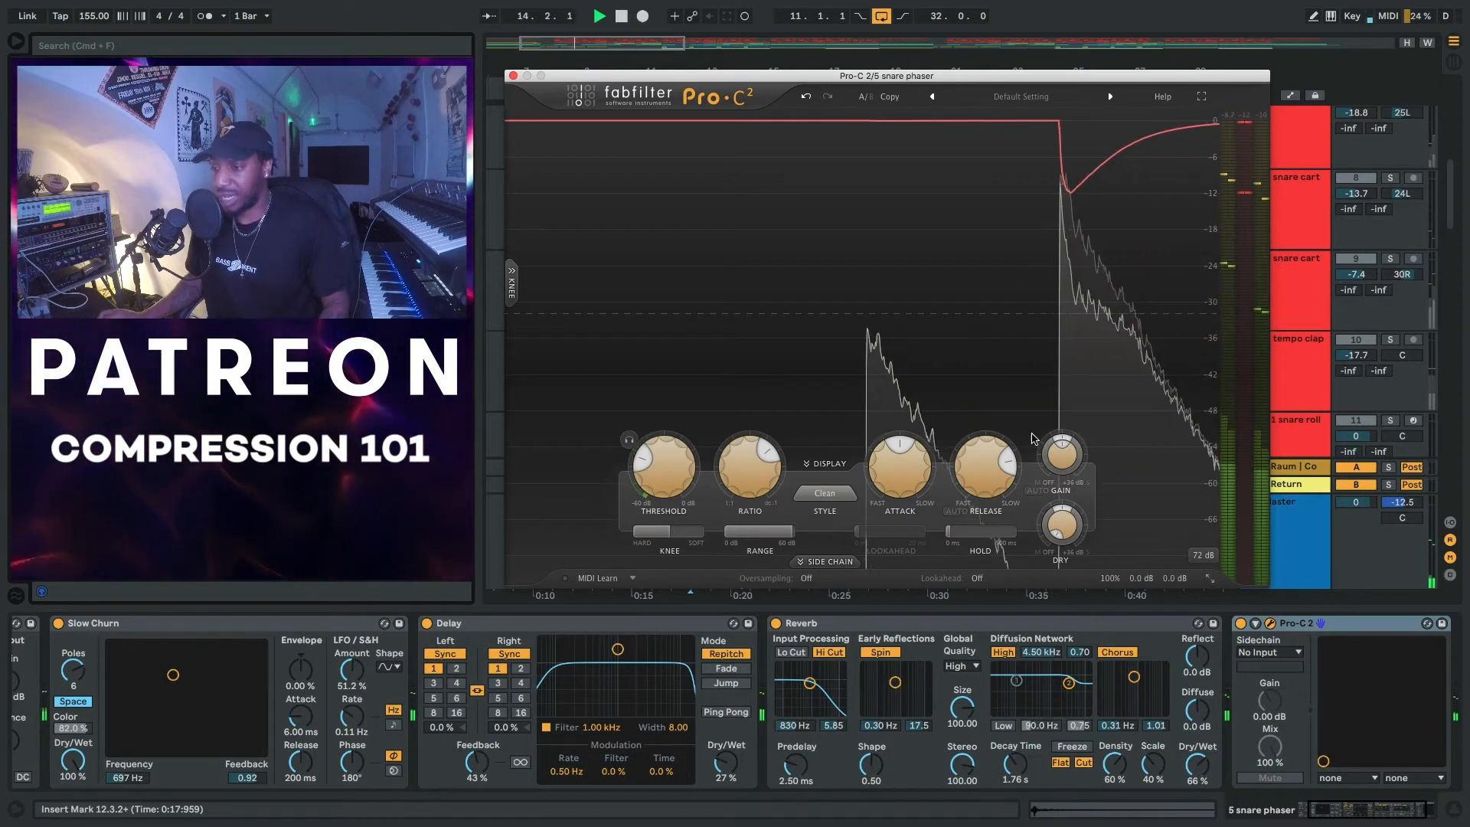
{"action": "mouse_move", "coordinate": [974, 471]}
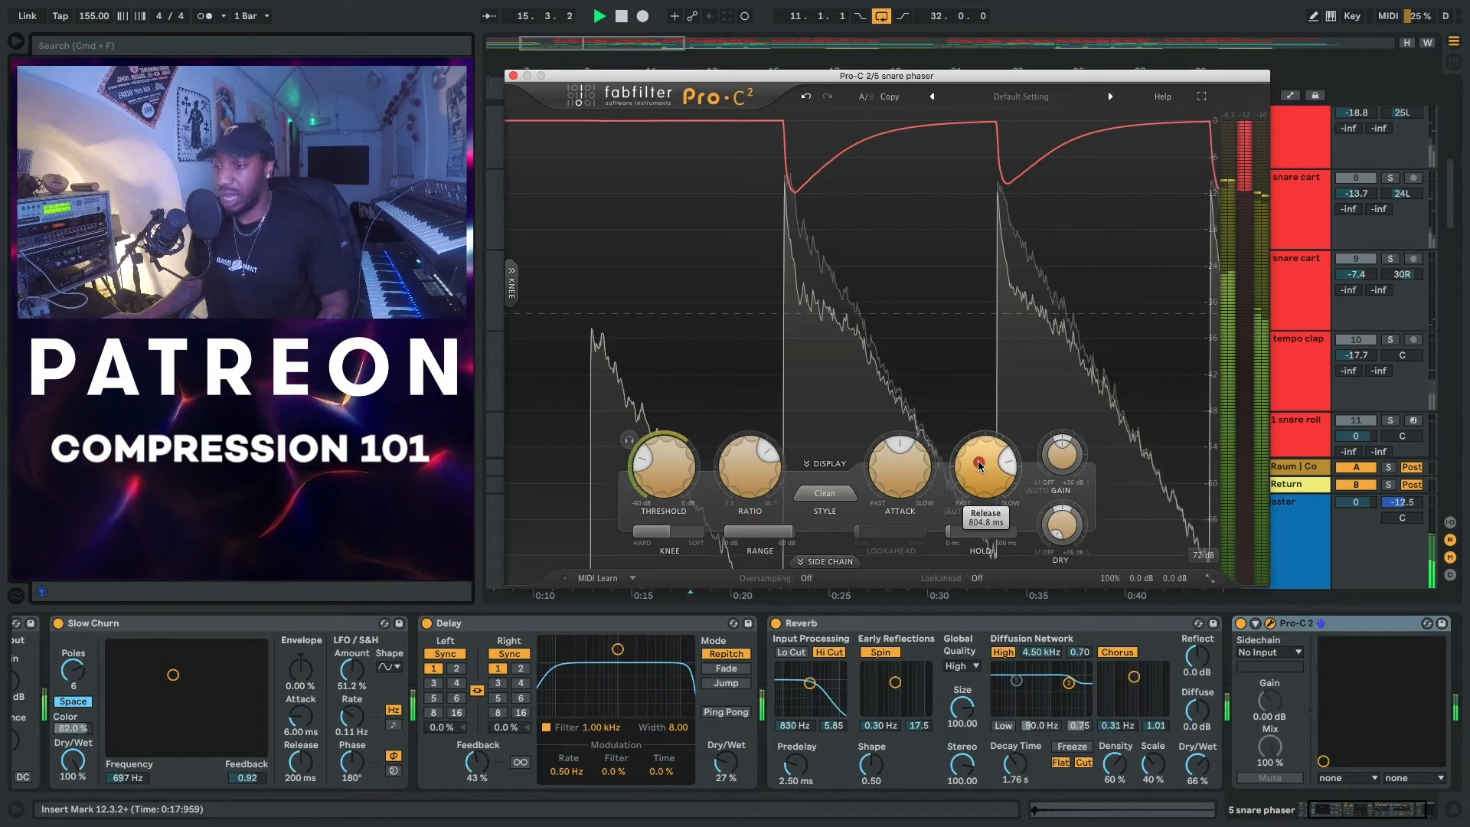
{"action": "left_click_drag", "start_coordinate": [979, 465], "coordinate": [1007, 448]}
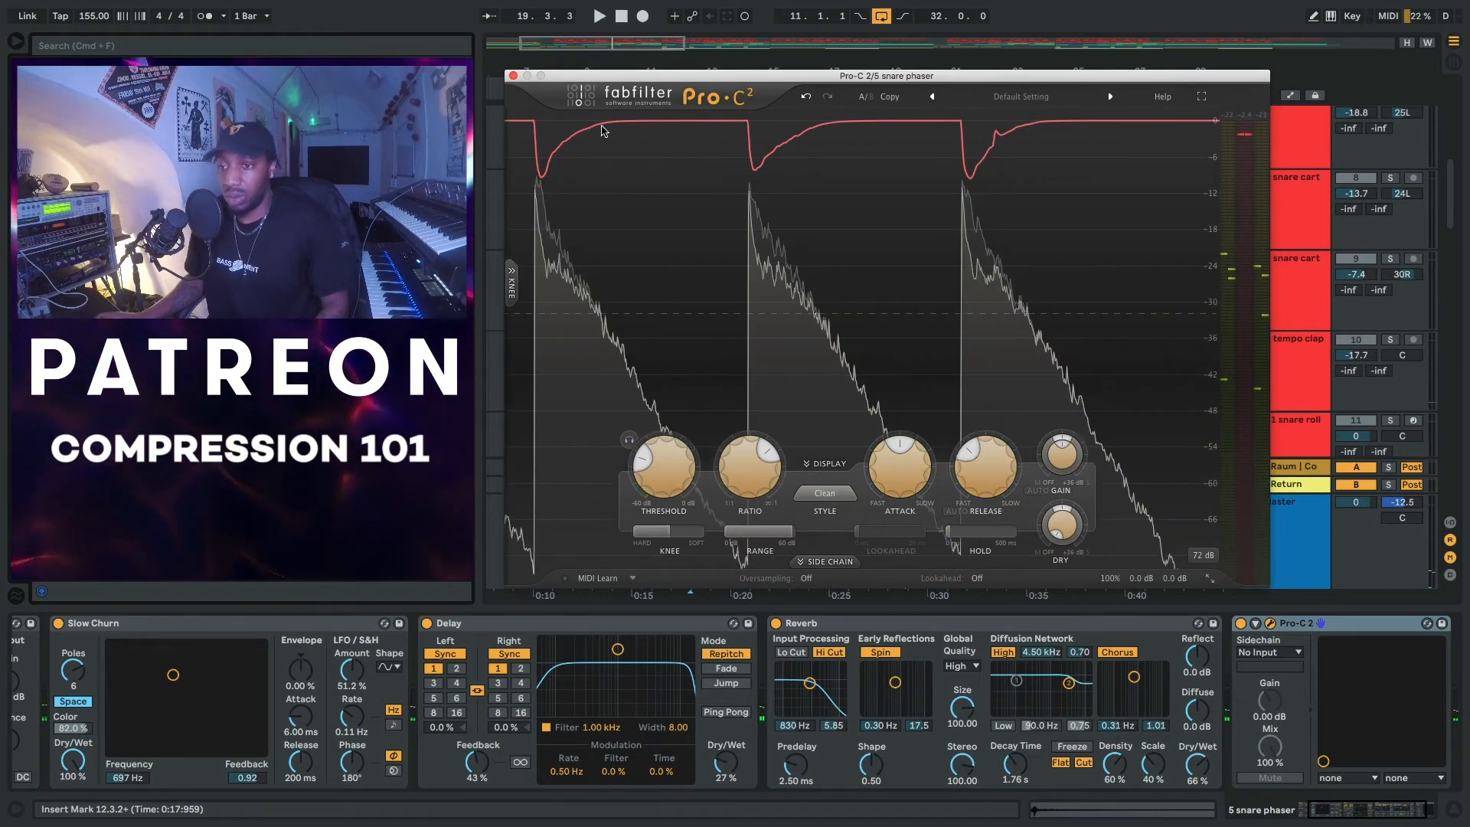
- Close the compressor window and delete the Pro-C 2 device from the 5 snare phaser track
{"action": "left_click", "coordinate": [514, 75]}
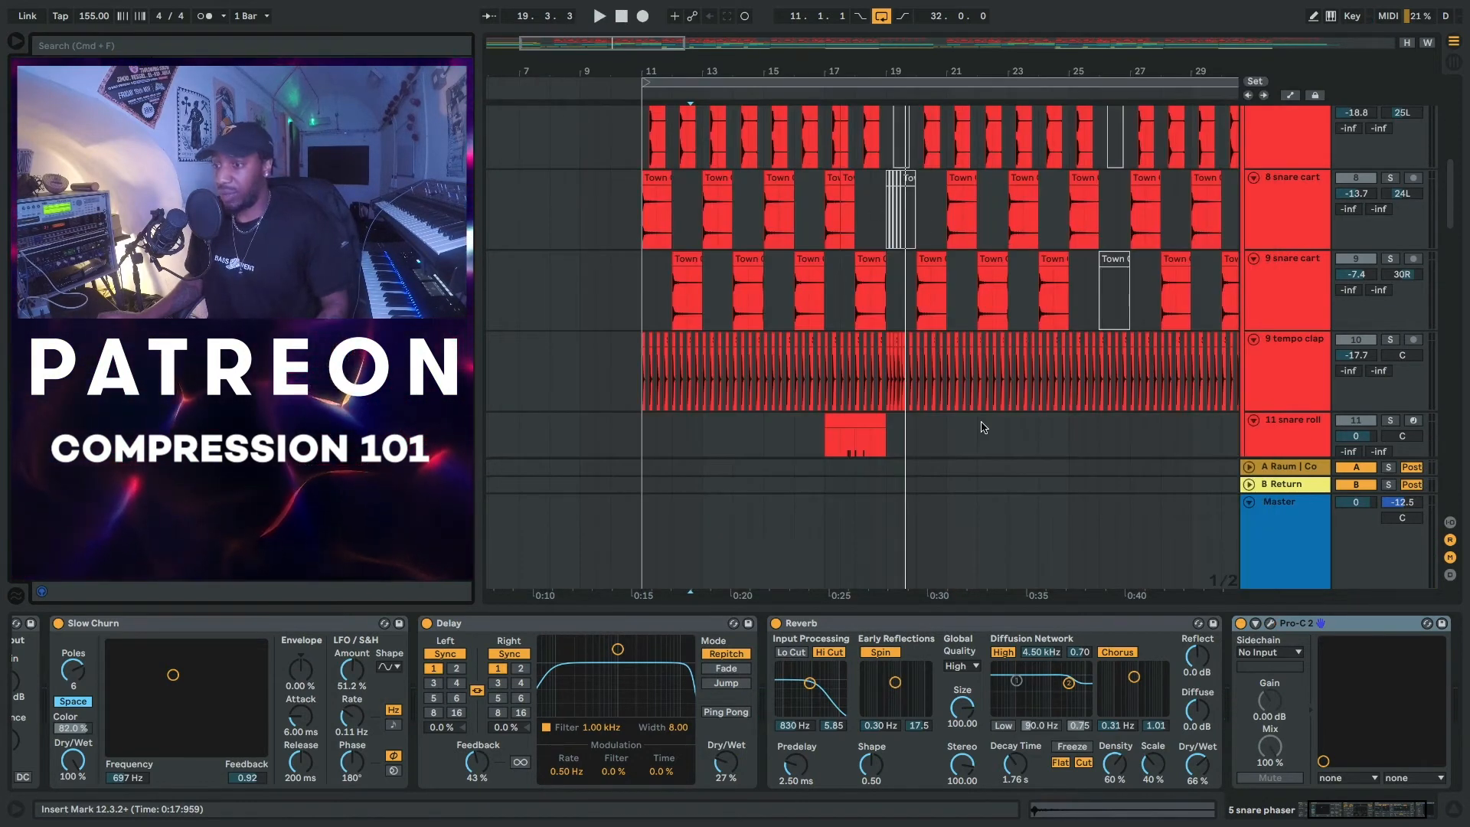
{"action": "left_click", "coordinate": [1349, 631]}
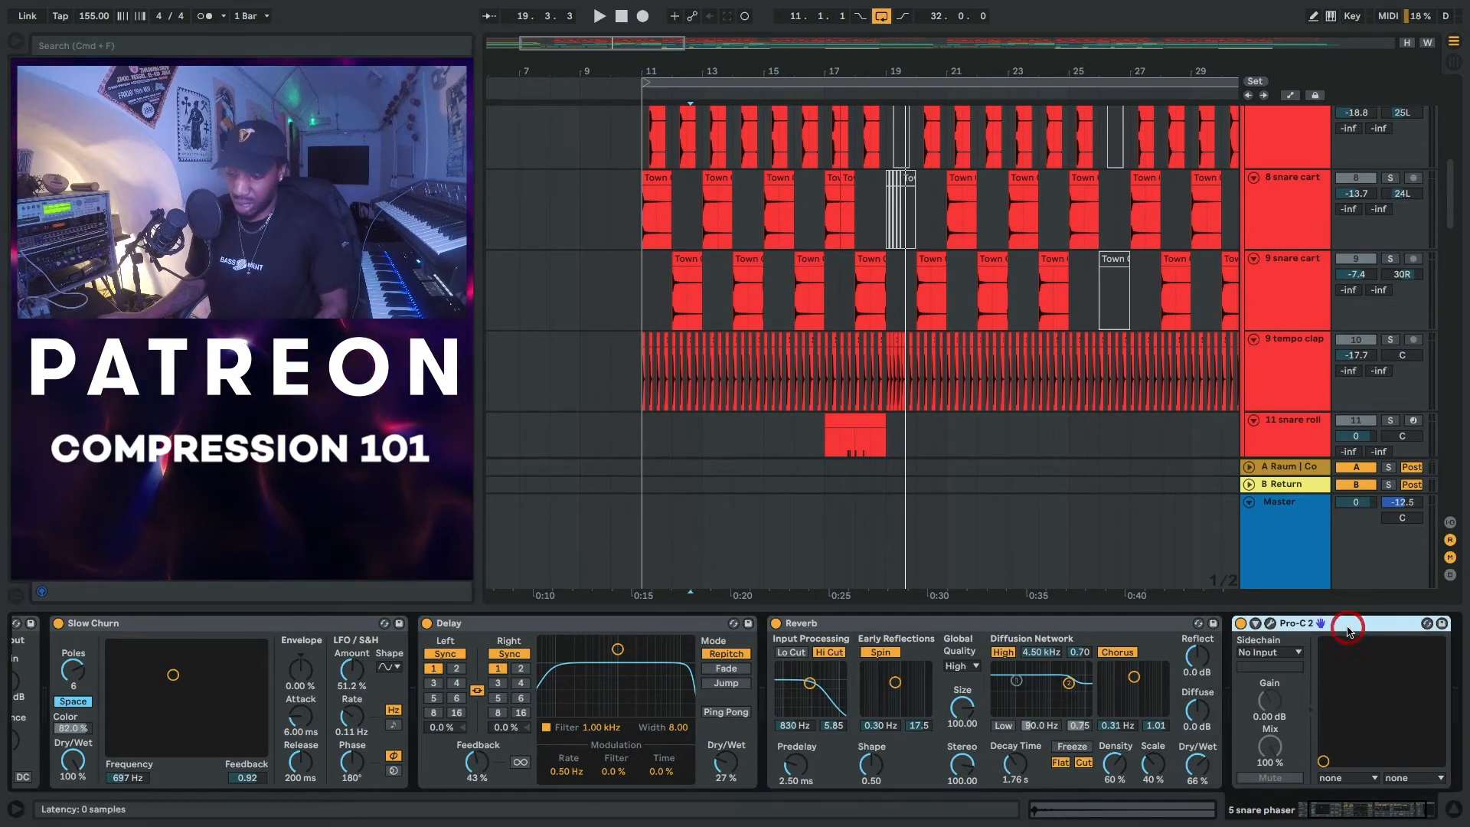
{"action": "key", "text": "Delete"}
{"action": "scroll", "coordinate": [1087, 536], "scroll_direction": "up", "scroll_amount": 10}
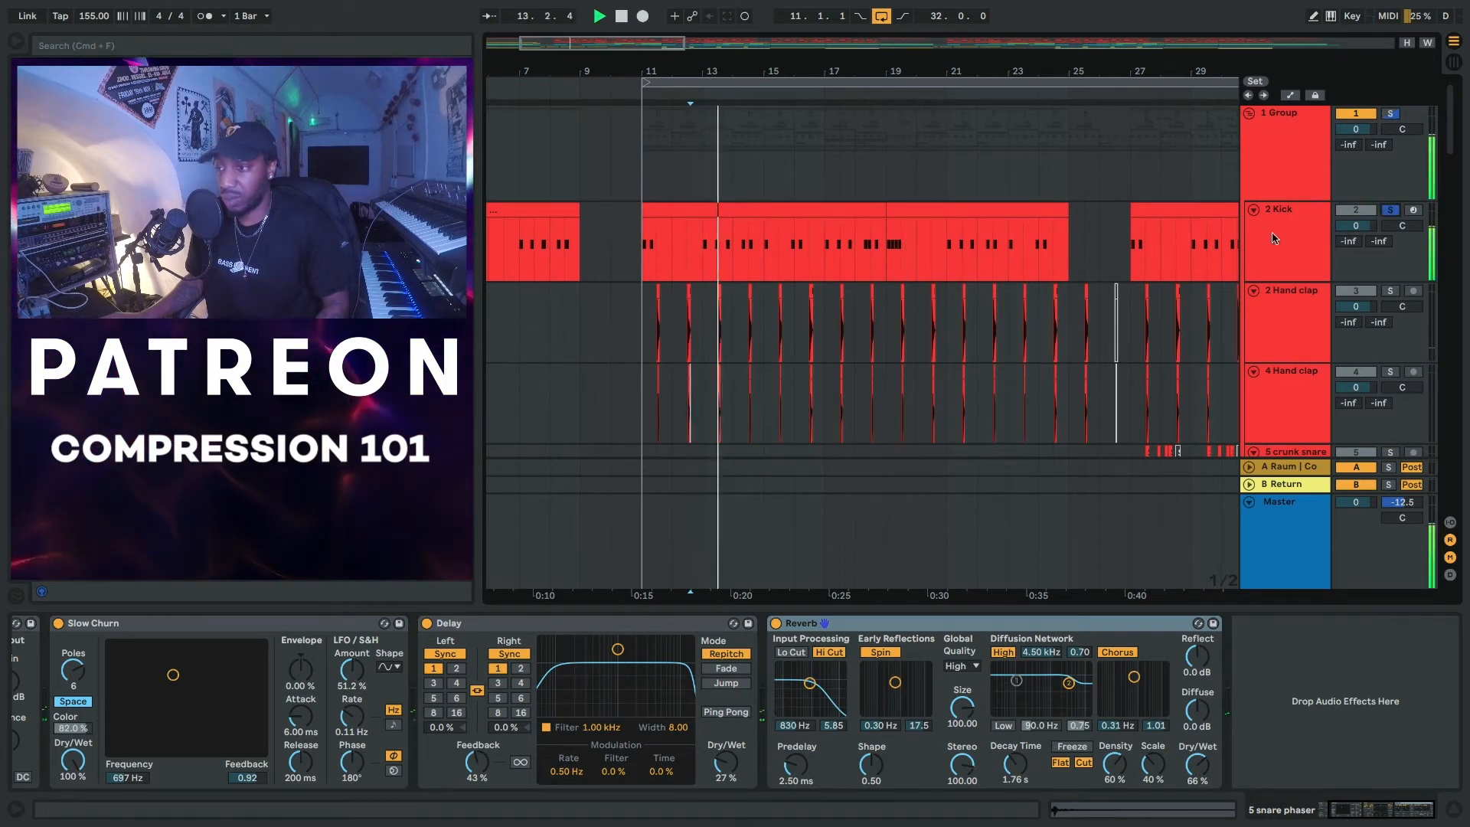
- Add Pro-C 2 to the 2 Kick track, turn off auto gain, raise the threshold to its maximum during playback, and close the compressor window
{"action": "left_click", "coordinate": [1275, 238]}
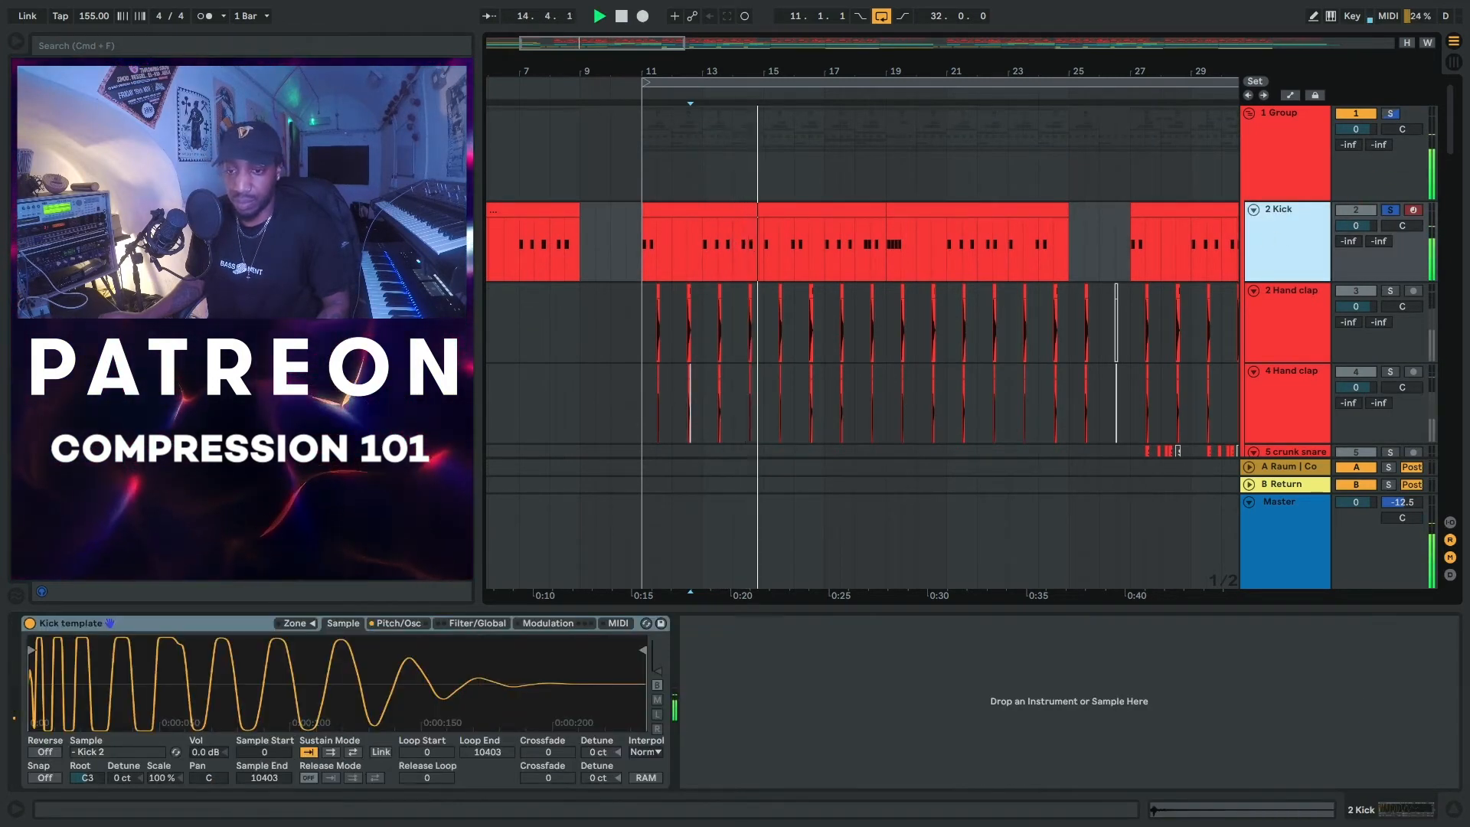
{"action": "left_click", "coordinate": [306, 306]}
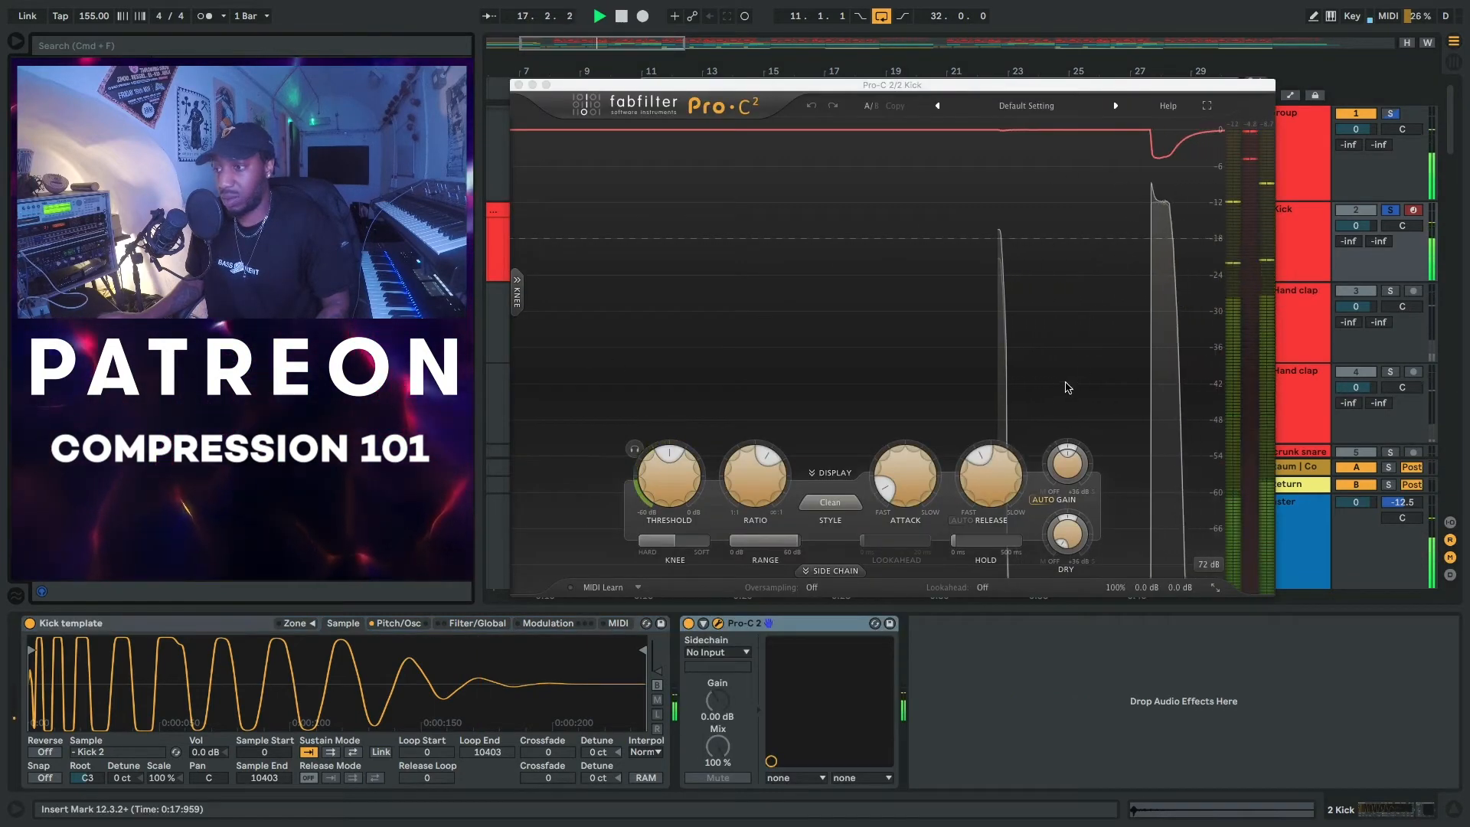
{"action": "left_click", "coordinate": [1042, 500]}
{"action": "left_click", "coordinate": [689, 299]}
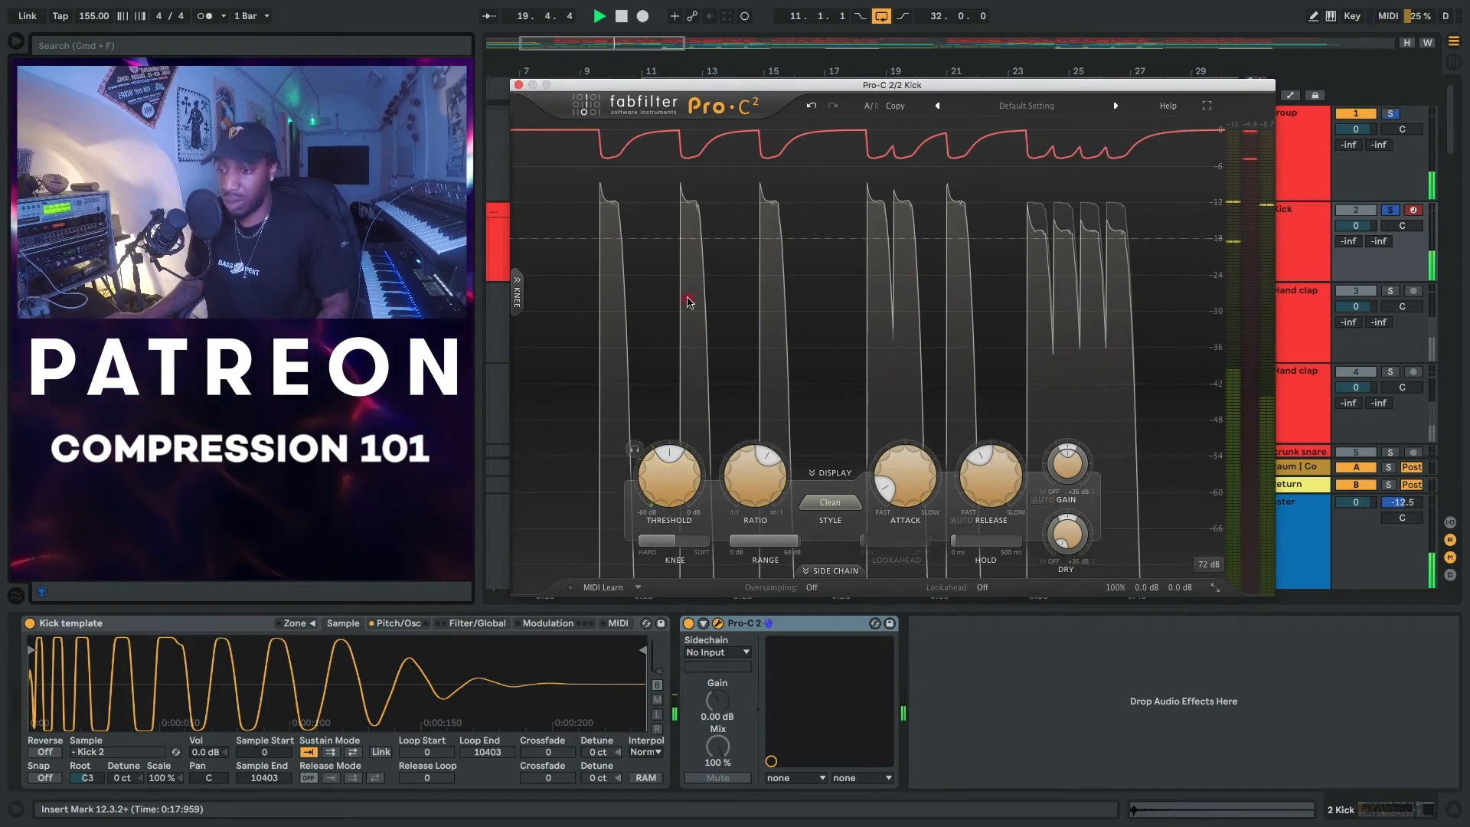
{"action": "left_click_drag", "start_coordinate": [660, 487], "coordinate": [659, 381]}
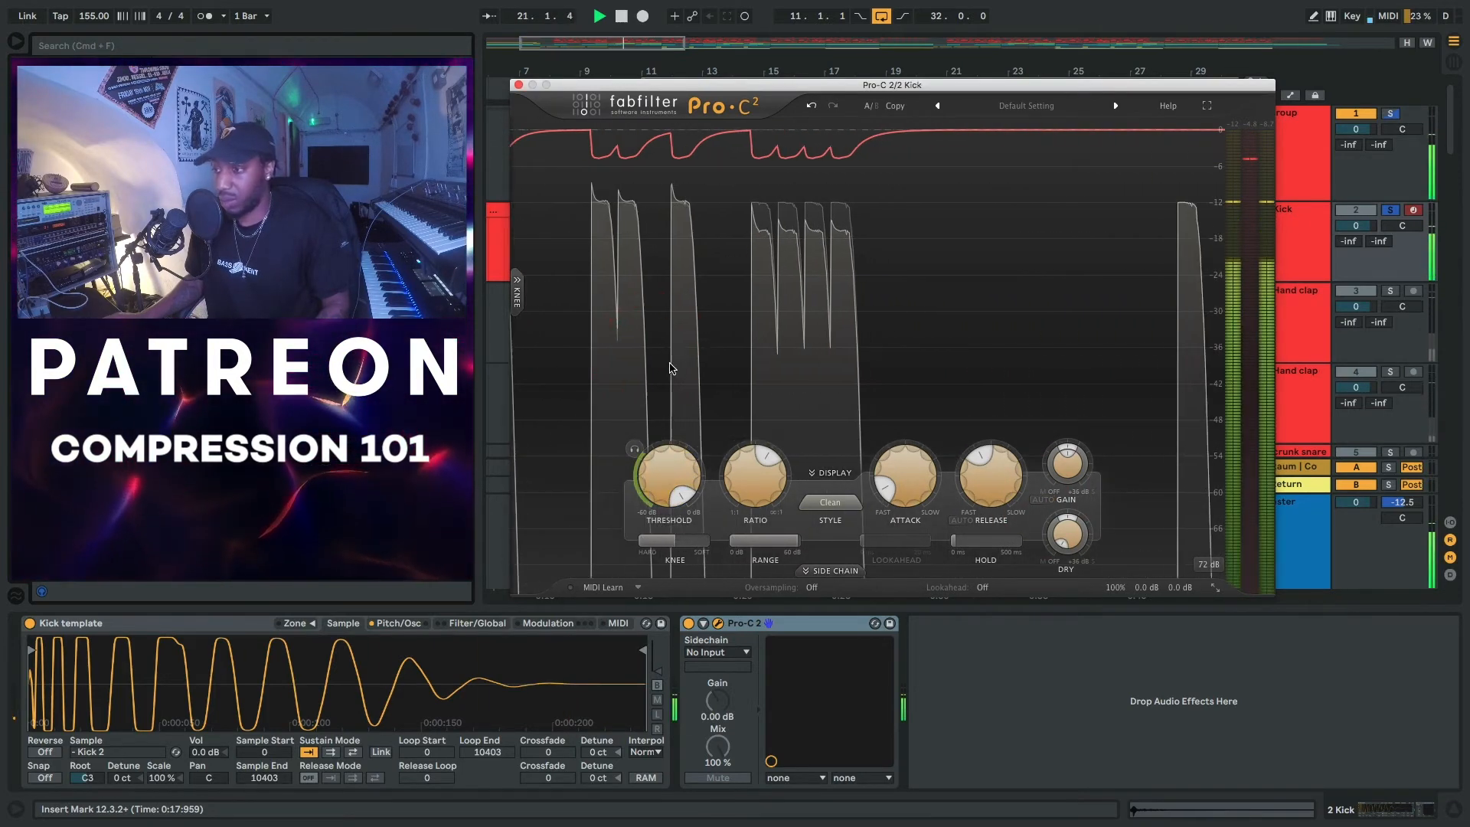
{"action": "key", "text": "space"}
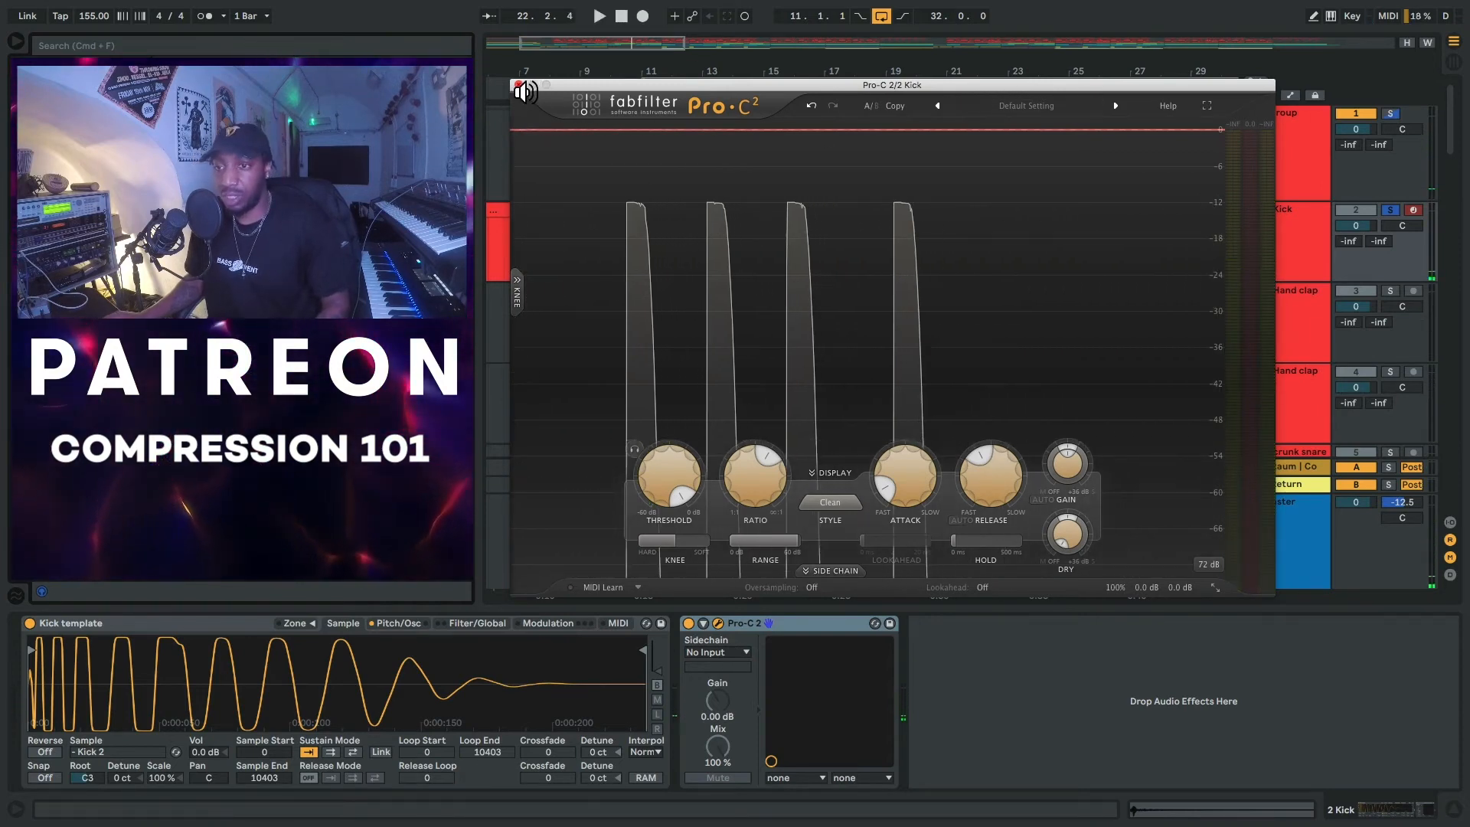
{"action": "left_click", "coordinate": [520, 85]}
- Solo the first hand clap track instead of the kick and insert a new audio track directly below 2 Kick
{"action": "scroll", "coordinate": [1151, 265], "scroll_direction": "down", "scroll_amount": 3}
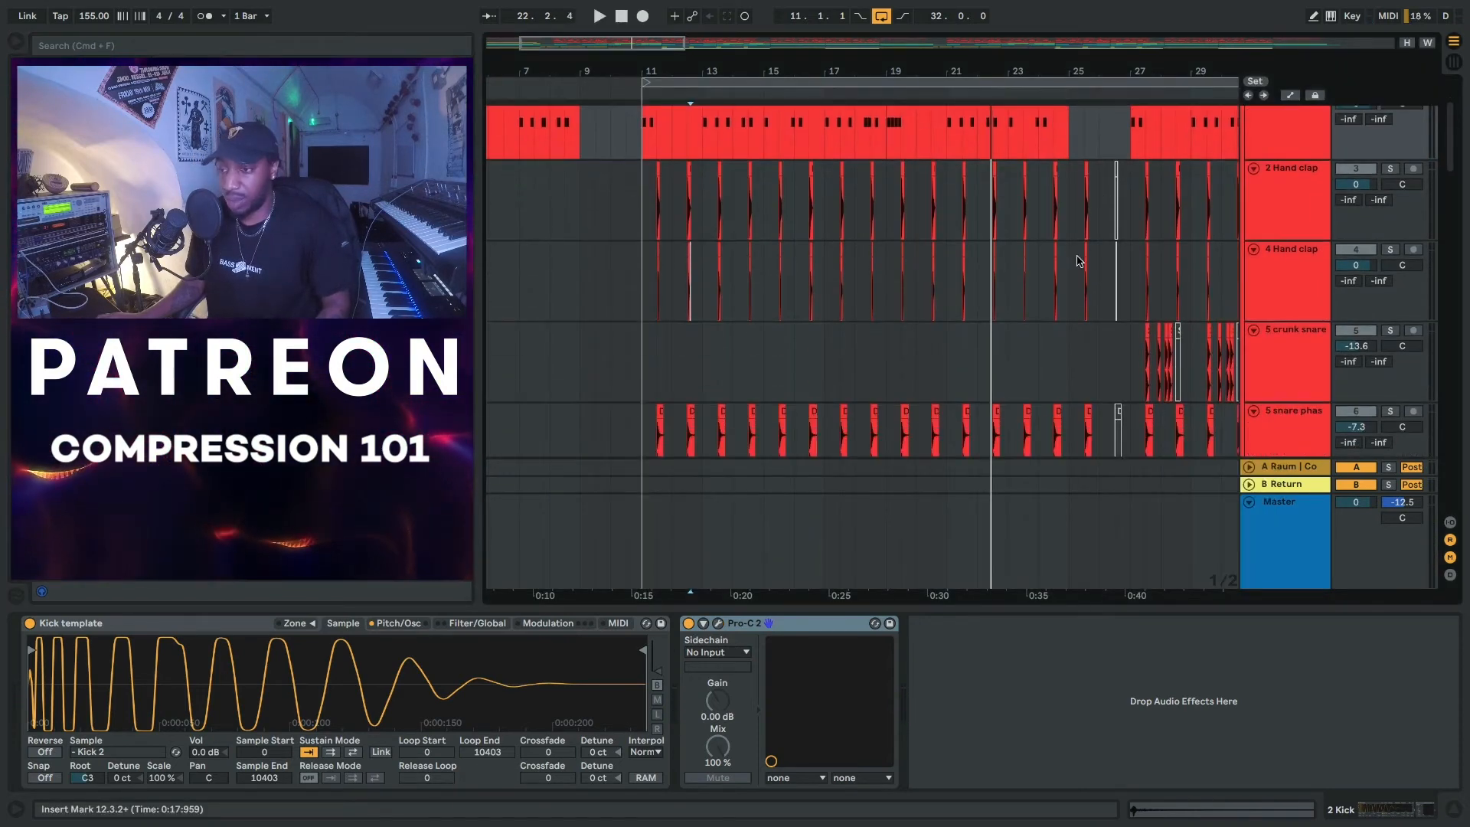
{"action": "scroll", "coordinate": [1055, 221], "scroll_direction": "down", "scroll_amount": 2}
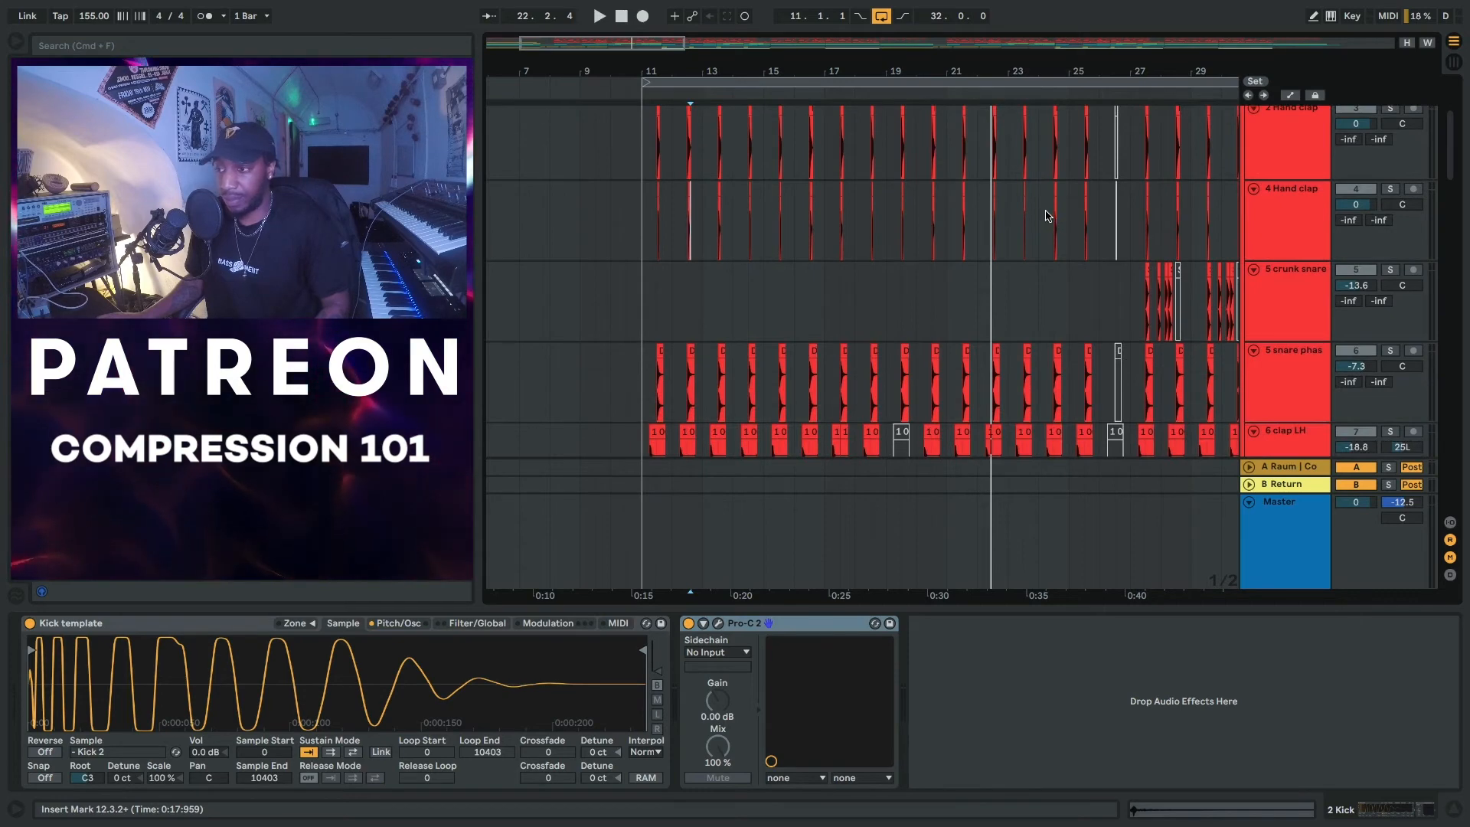
{"action": "scroll", "coordinate": [1047, 216], "scroll_direction": "up", "scroll_amount": 3}
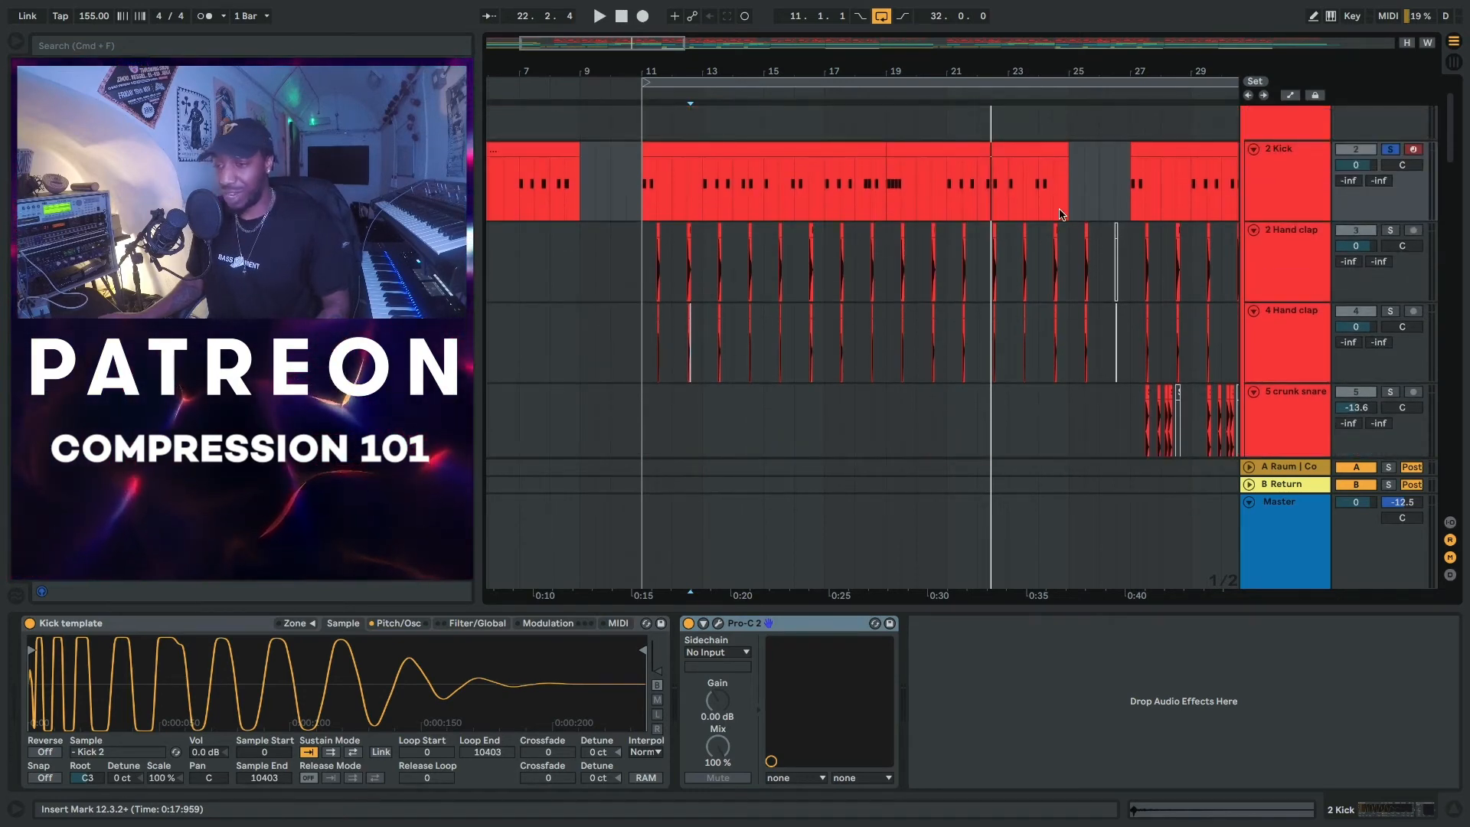
{"action": "left_click", "coordinate": [1391, 230]}
{"action": "scroll", "coordinate": [1302, 237], "scroll_direction": "up", "scroll_amount": 2}
{"action": "left_click", "coordinate": [1275, 241]}
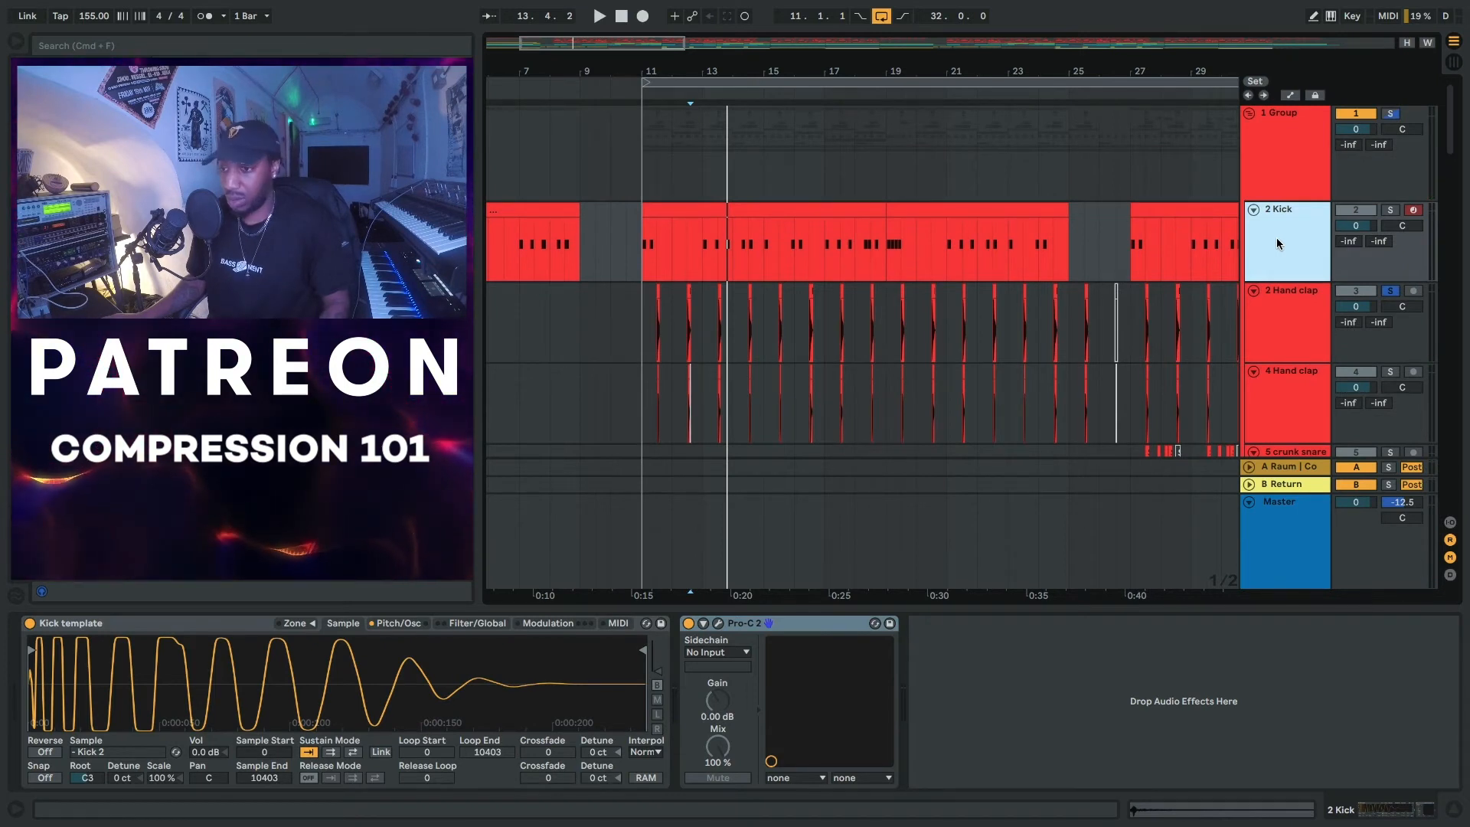
{"action": "key", "text": "super+t"}
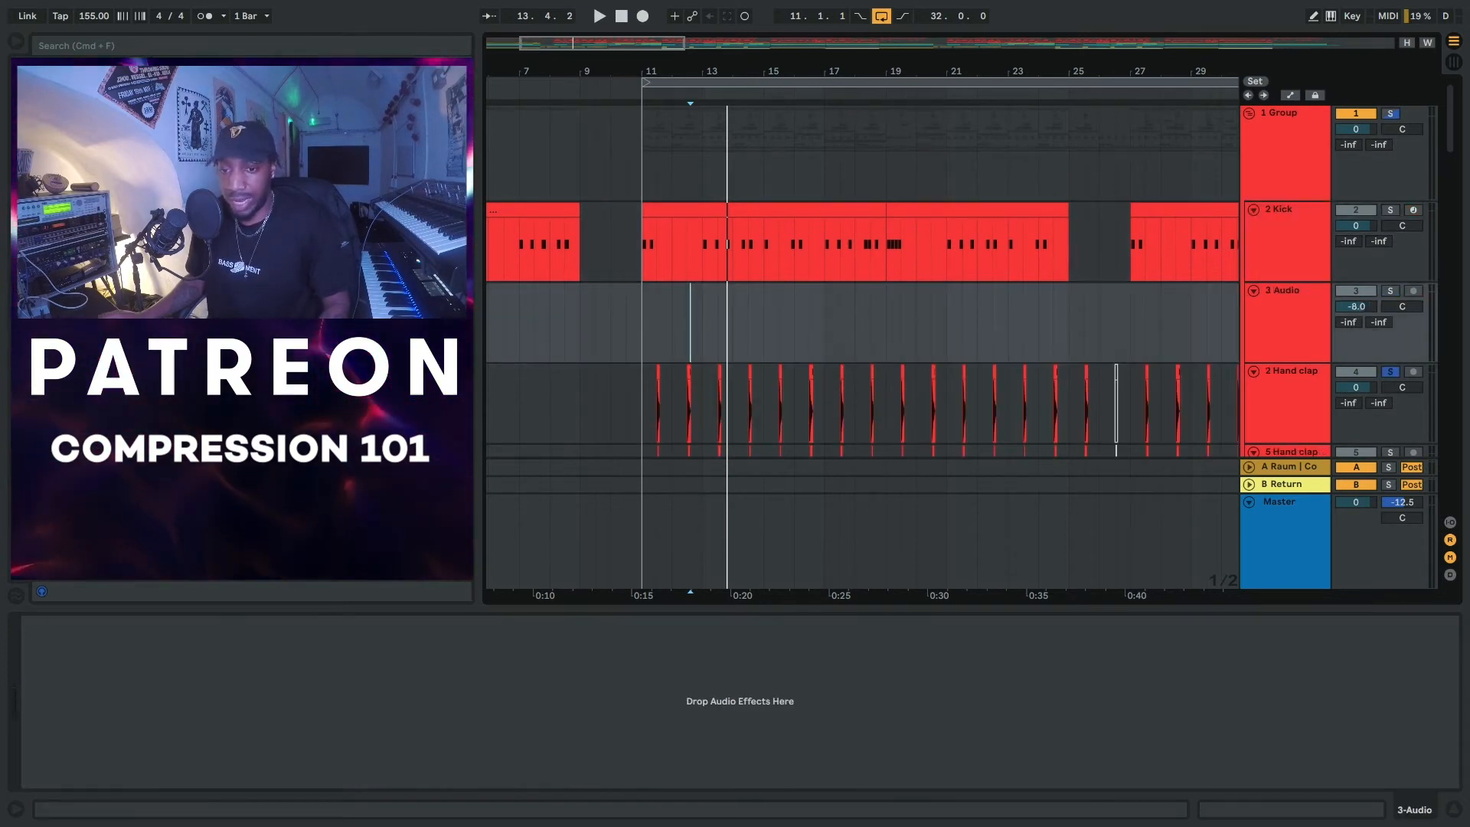
- Loop the DK_K1 kick samples on the new track from bar 11 to bar 17 and play them soloed
{"action": "key", "text": "super+l"}
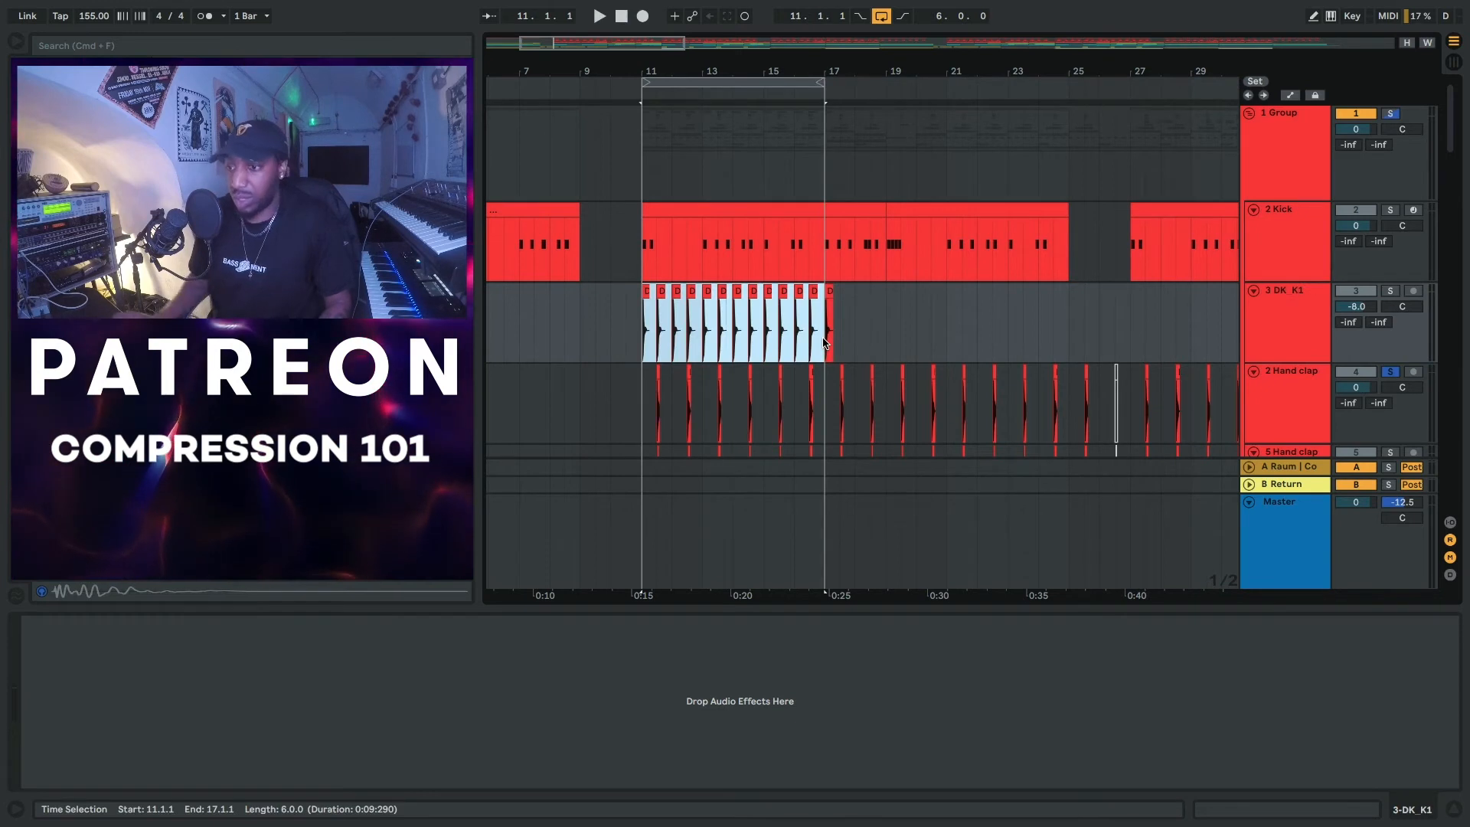
{"action": "left_click", "coordinate": [1390, 292]}
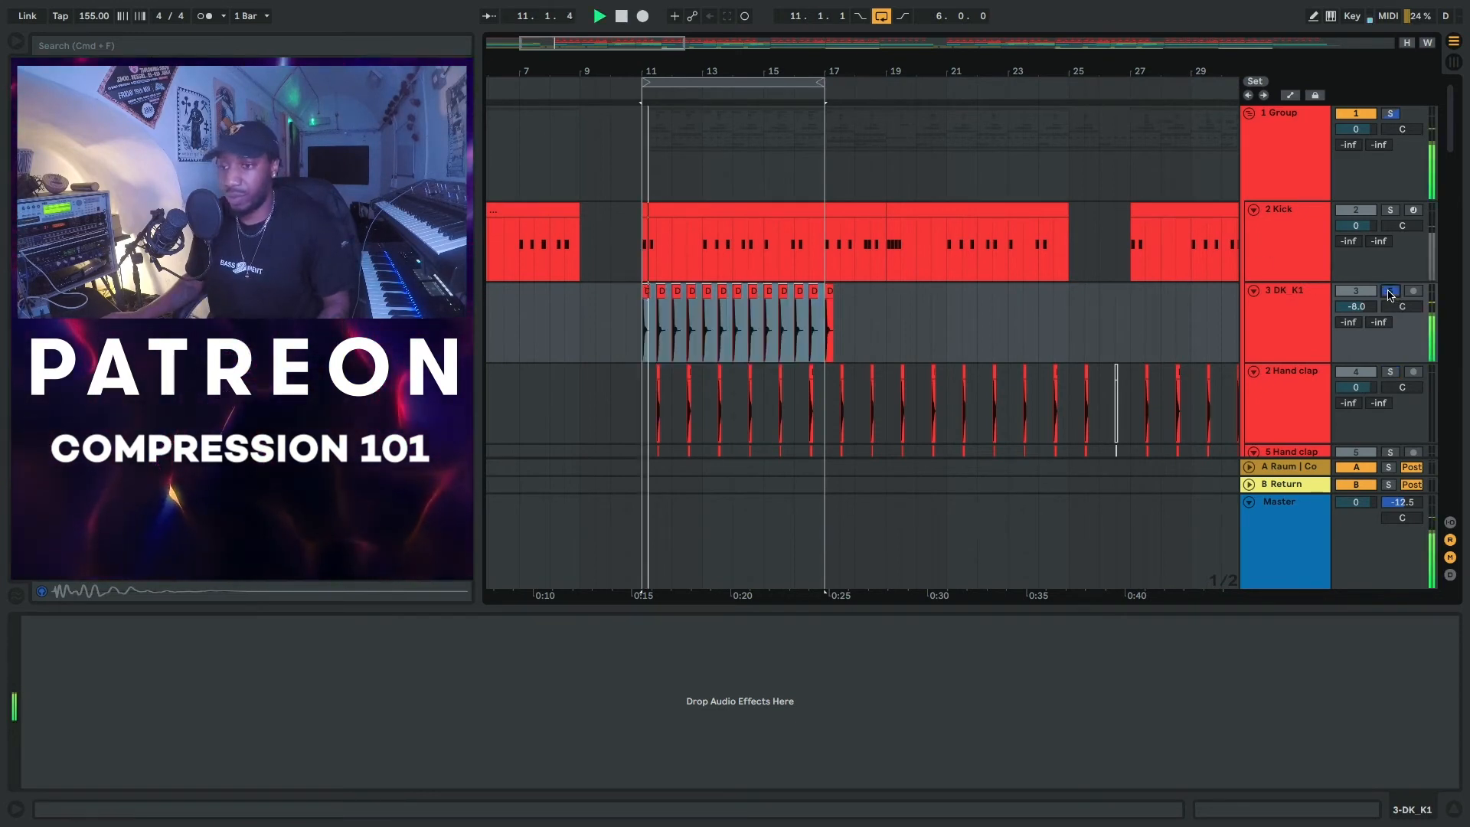
{"action": "key", "text": "space"}
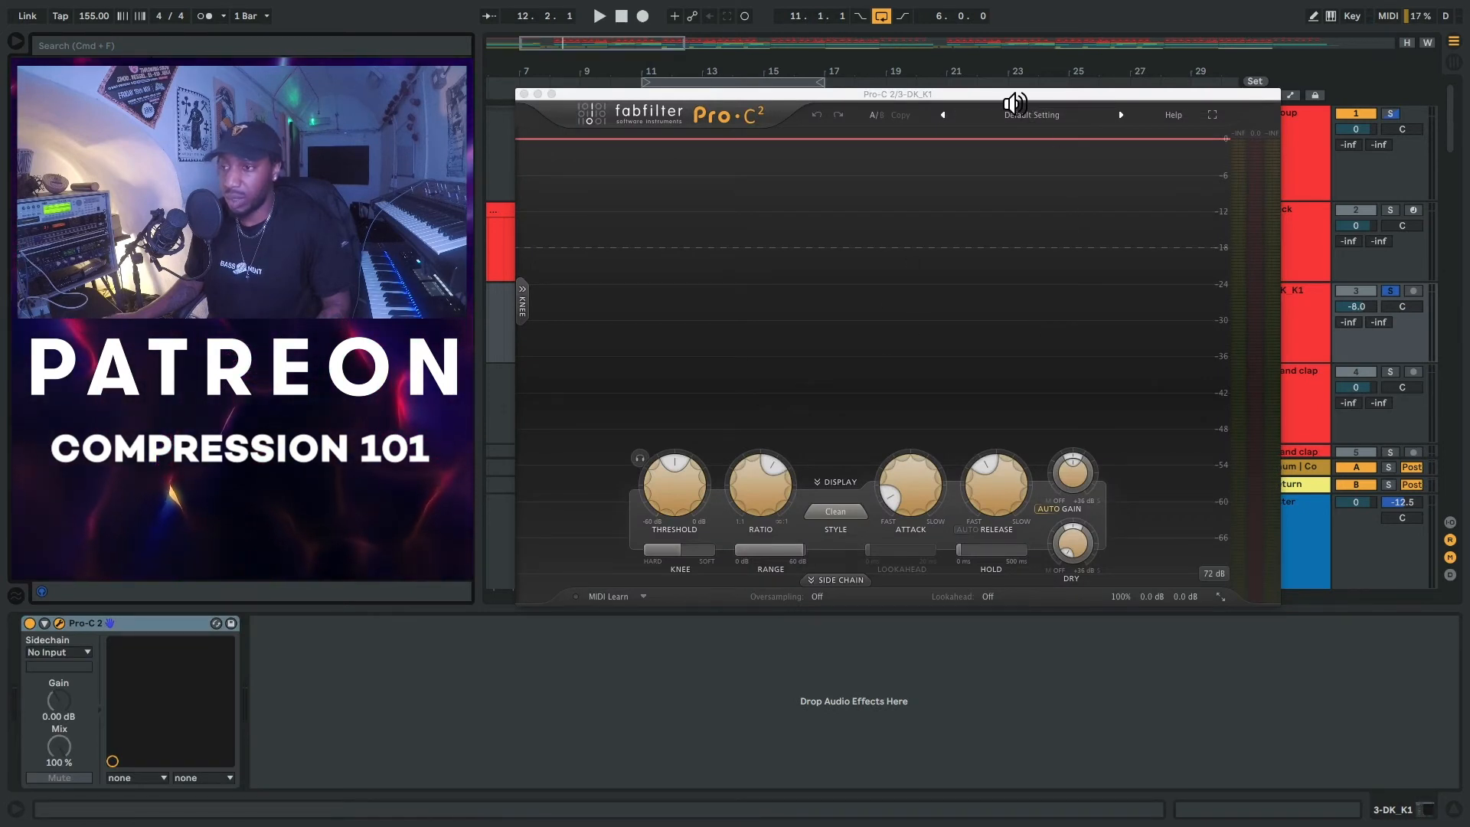
- On the DK_K1 track's Pro-C 2, turn off auto gain, set the threshold to 0 dB, and lower the input level to -2.0 dB
{"action": "left_click_drag", "start_coordinate": [992, 100], "coordinate": [983, 73]}
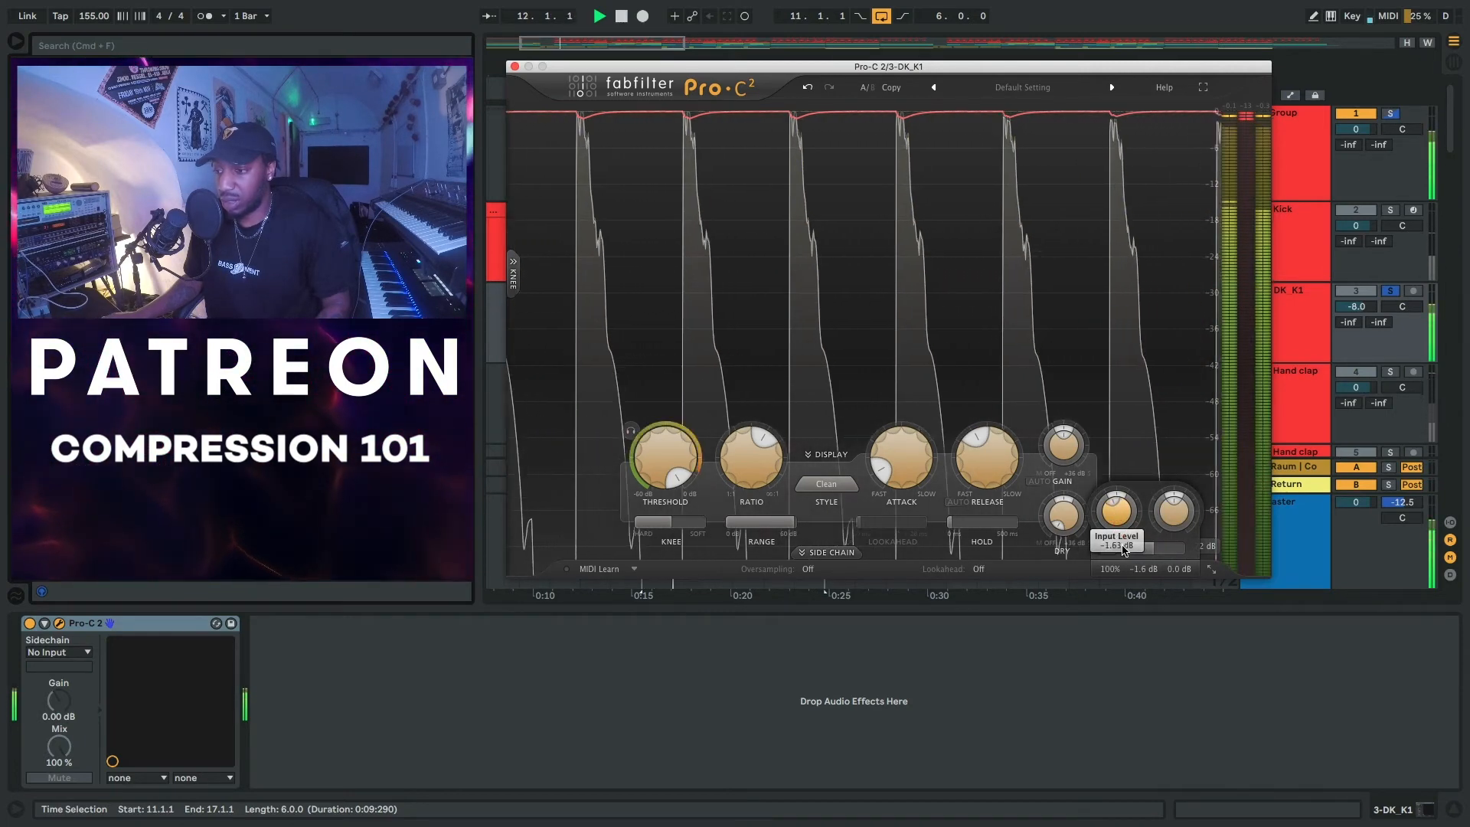
{"action": "left_click_drag", "start_coordinate": [1122, 551], "coordinate": [1122, 543]}
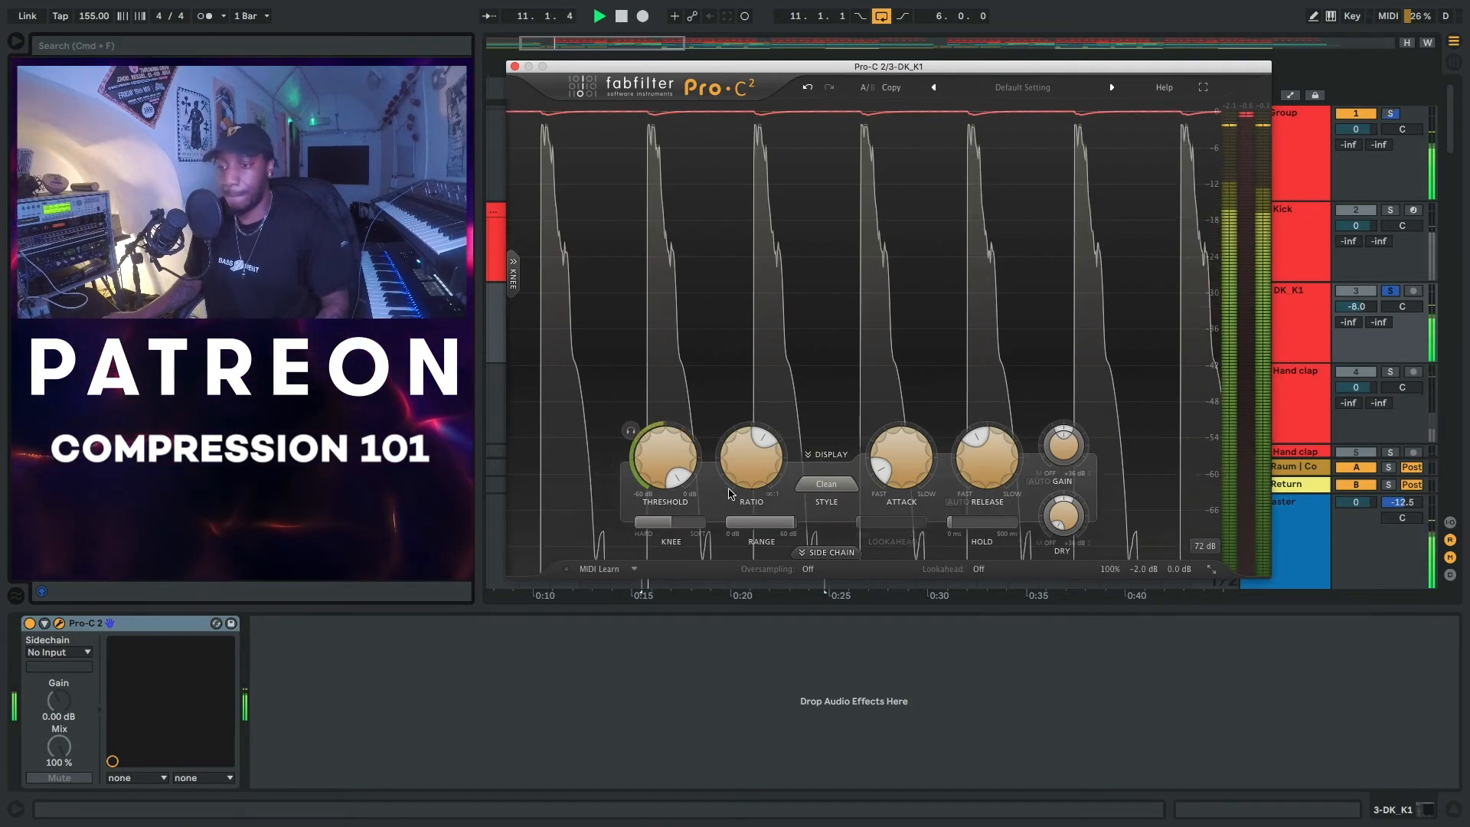
{"action": "left_click", "coordinate": [673, 418]}
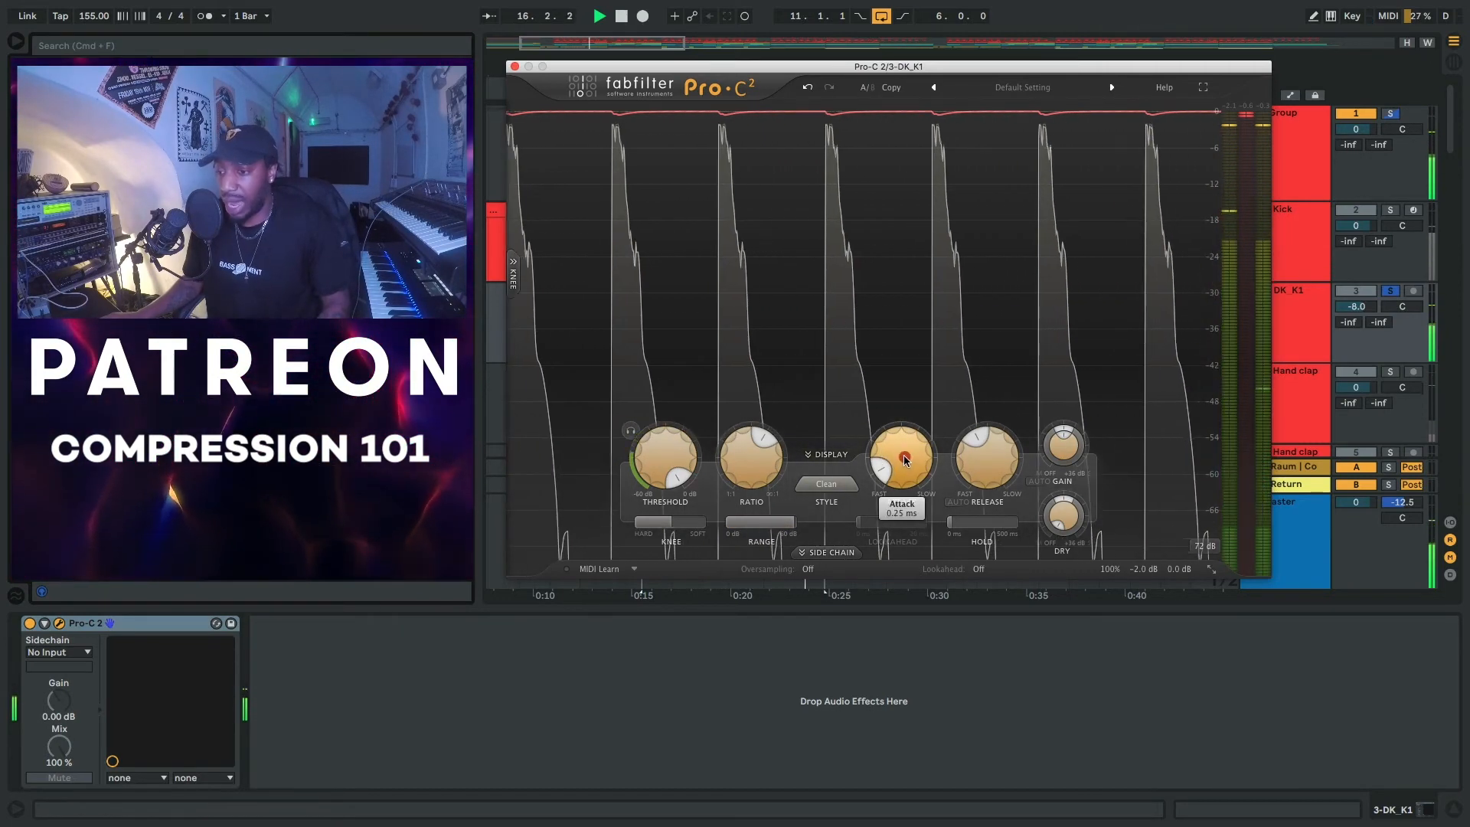
- Set the DK_K1 compressor's attack to its fastest value of 0.005 ms and lengthen its release to about mid-range
{"action": "left_click", "coordinate": [909, 471]}
{"action": "left_click_drag", "start_coordinate": [910, 473], "coordinate": [982, 440]}
{"action": "left_click", "coordinate": [987, 474]}
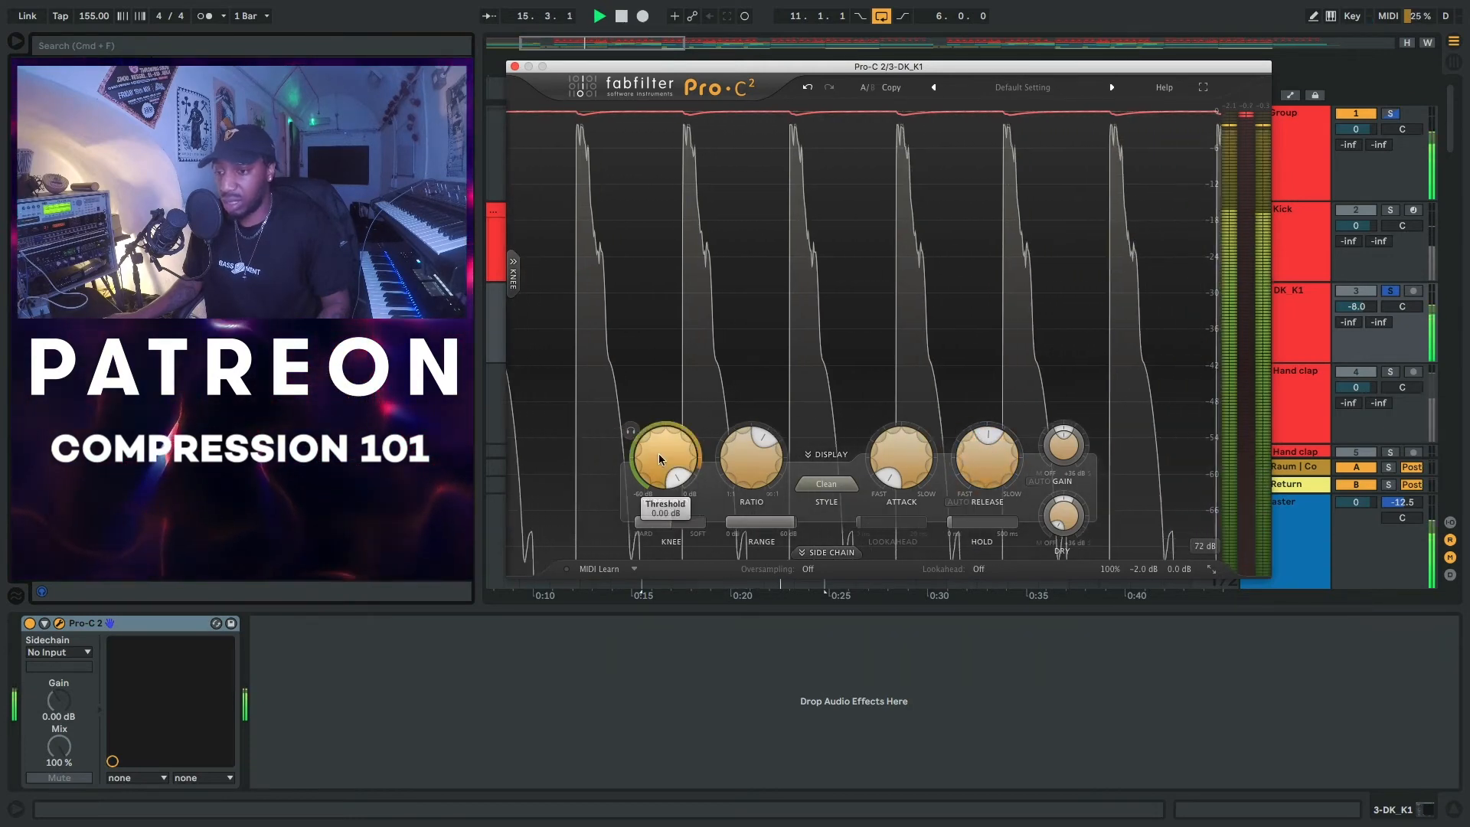
- Lower the DK_K1 compressor's threshold to about -15 dB and its ratio to 2.38:1
{"action": "left_click_drag", "start_coordinate": [663, 446], "coordinate": [700, 539]}
{"action": "left_click_drag", "start_coordinate": [746, 450], "coordinate": [766, 500]}
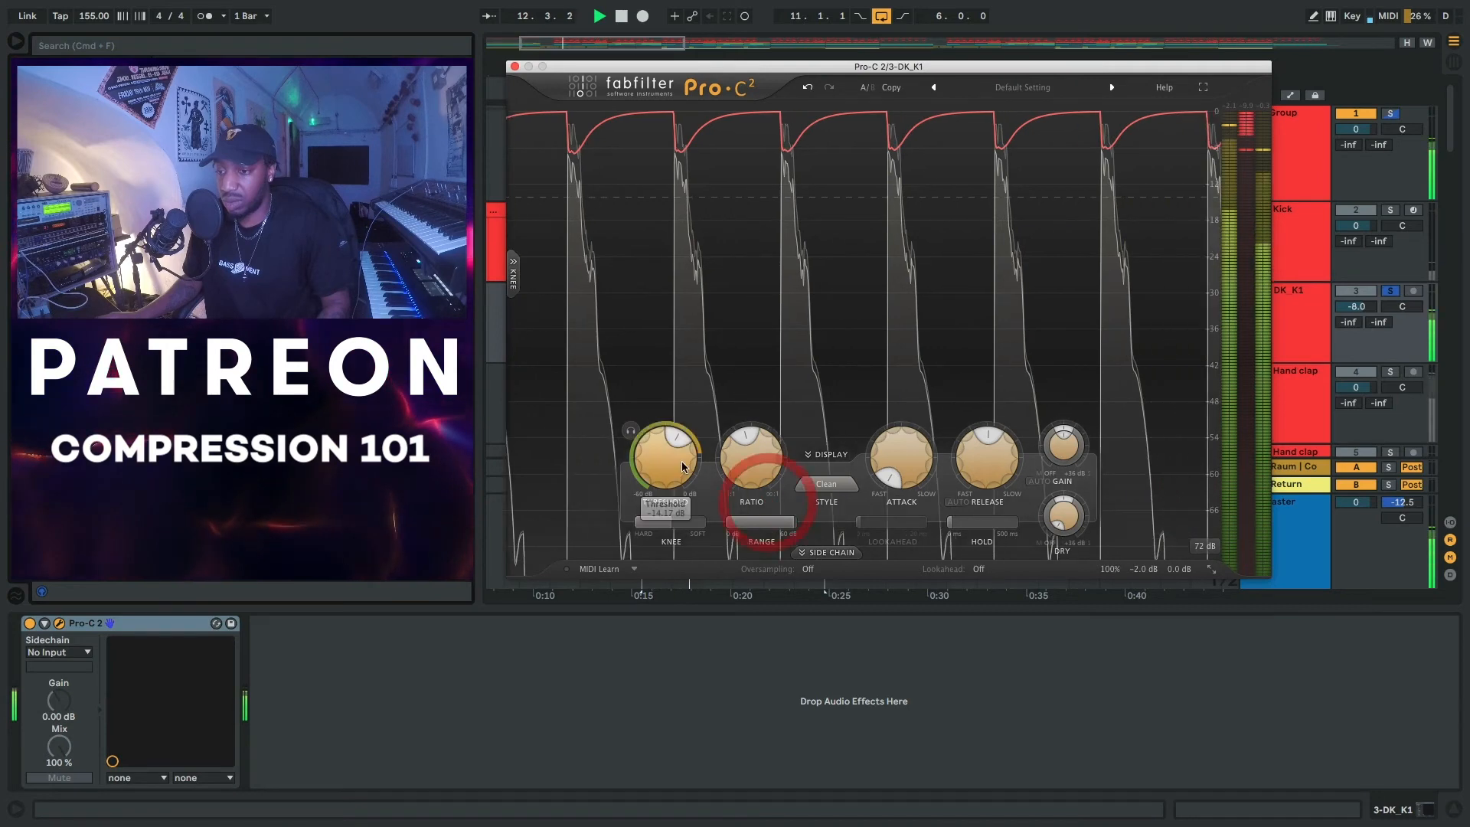
{"action": "left_click_drag", "start_coordinate": [673, 458], "coordinate": [674, 473]}
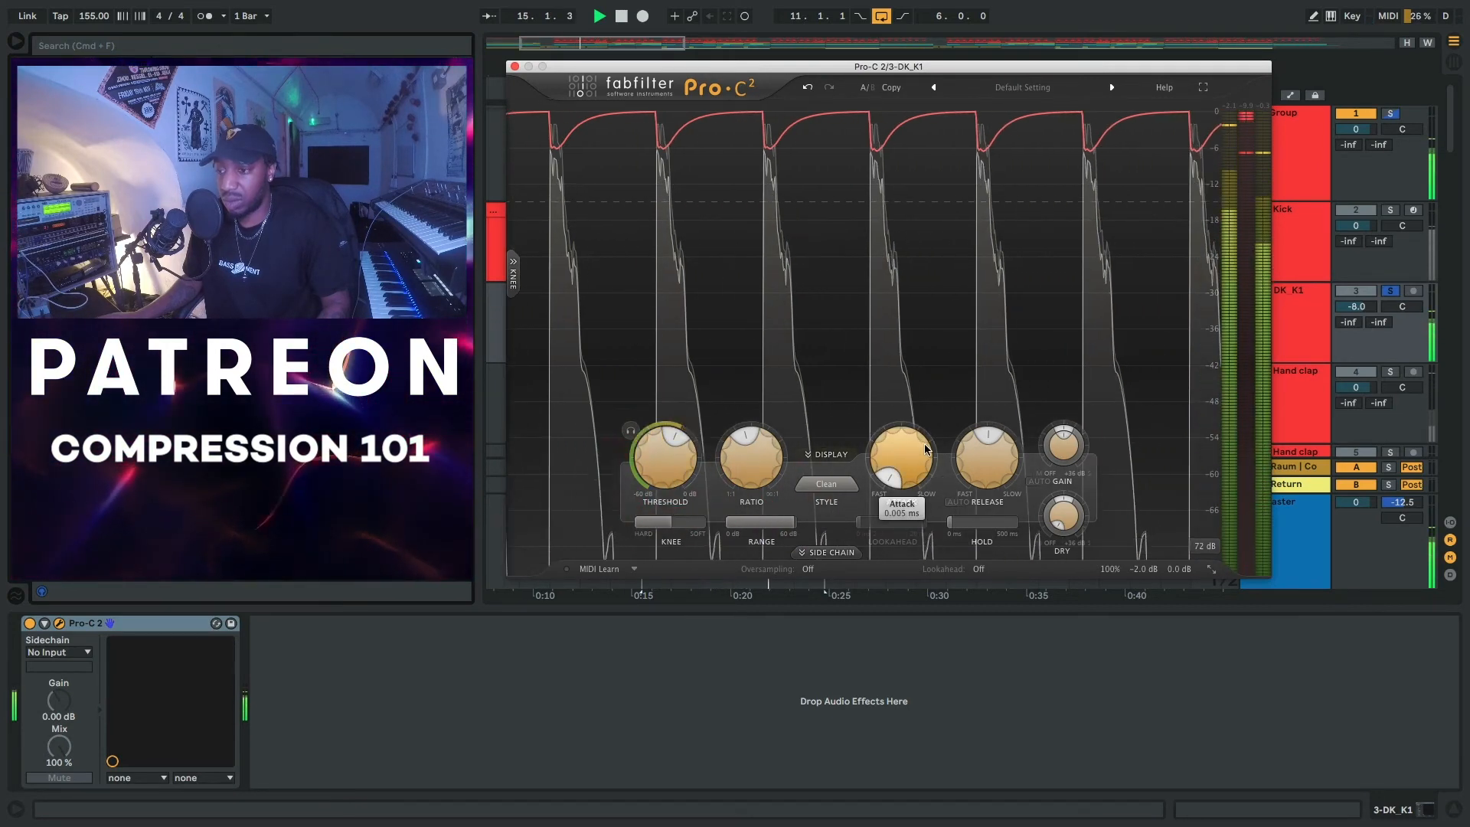
- Shorten the compressor's release to 10 ms and lower the threshold slightly for more gain reduction
{"action": "left_click_drag", "start_coordinate": [980, 458], "coordinate": [1003, 490]}
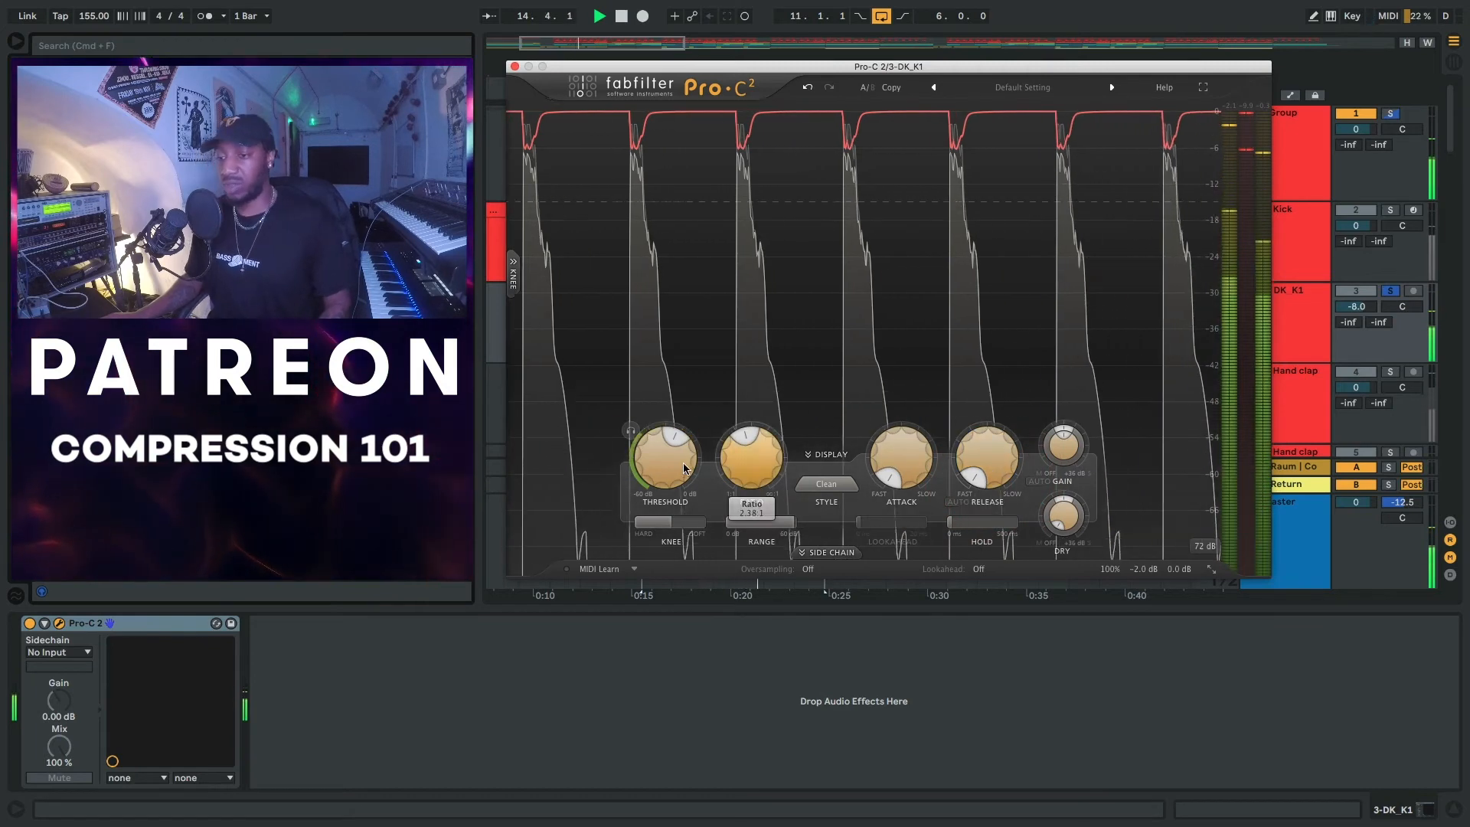
{"action": "mouse_move", "coordinate": [672, 475]}
{"action": "left_click_drag", "start_coordinate": [672, 474], "coordinate": [667, 479]}
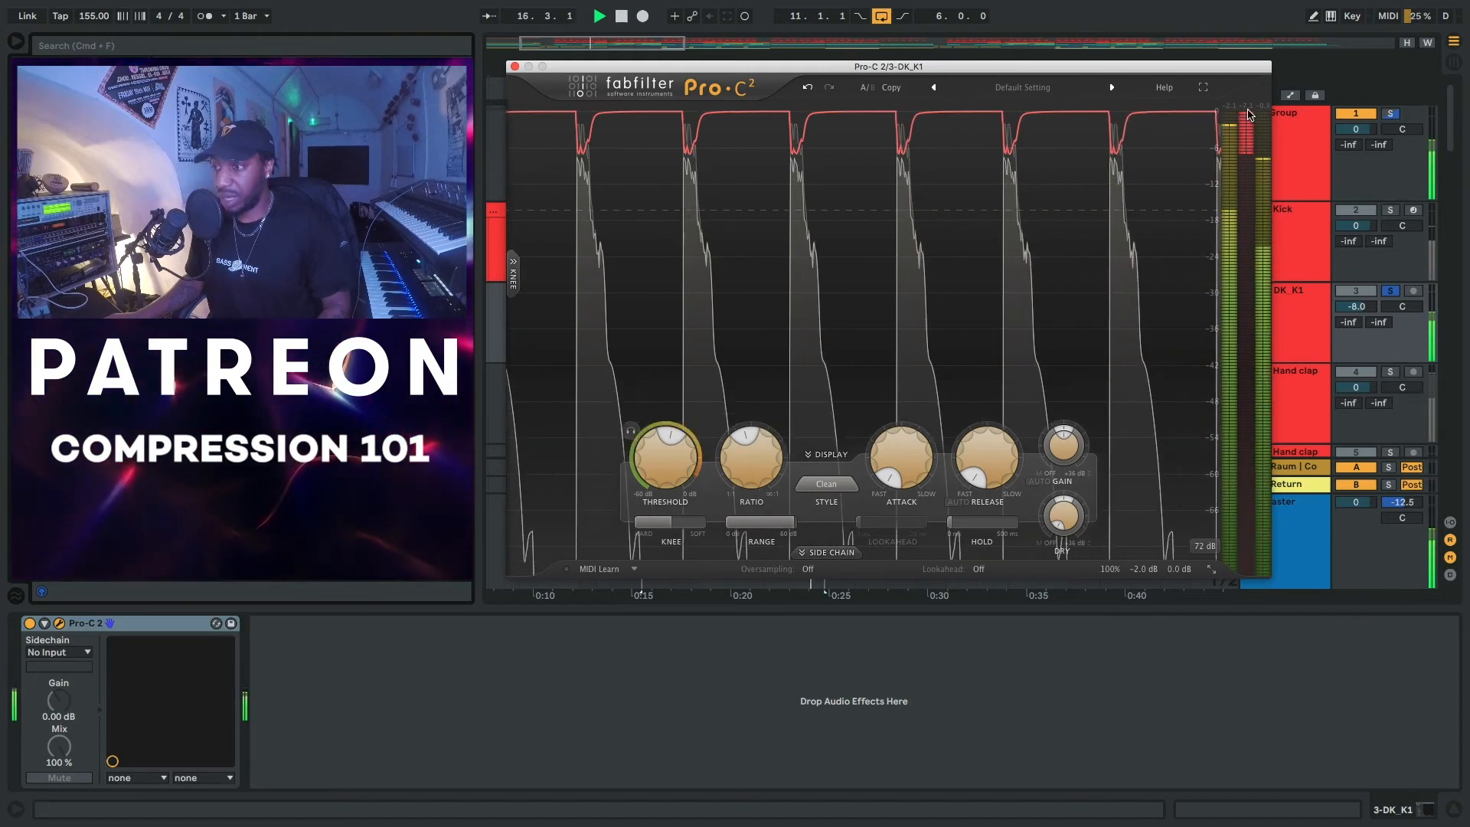
- Raise the wet gain to make up the lost level, and compare the kick with and without compression using bypass
{"action": "mouse_move", "coordinate": [1063, 446]}
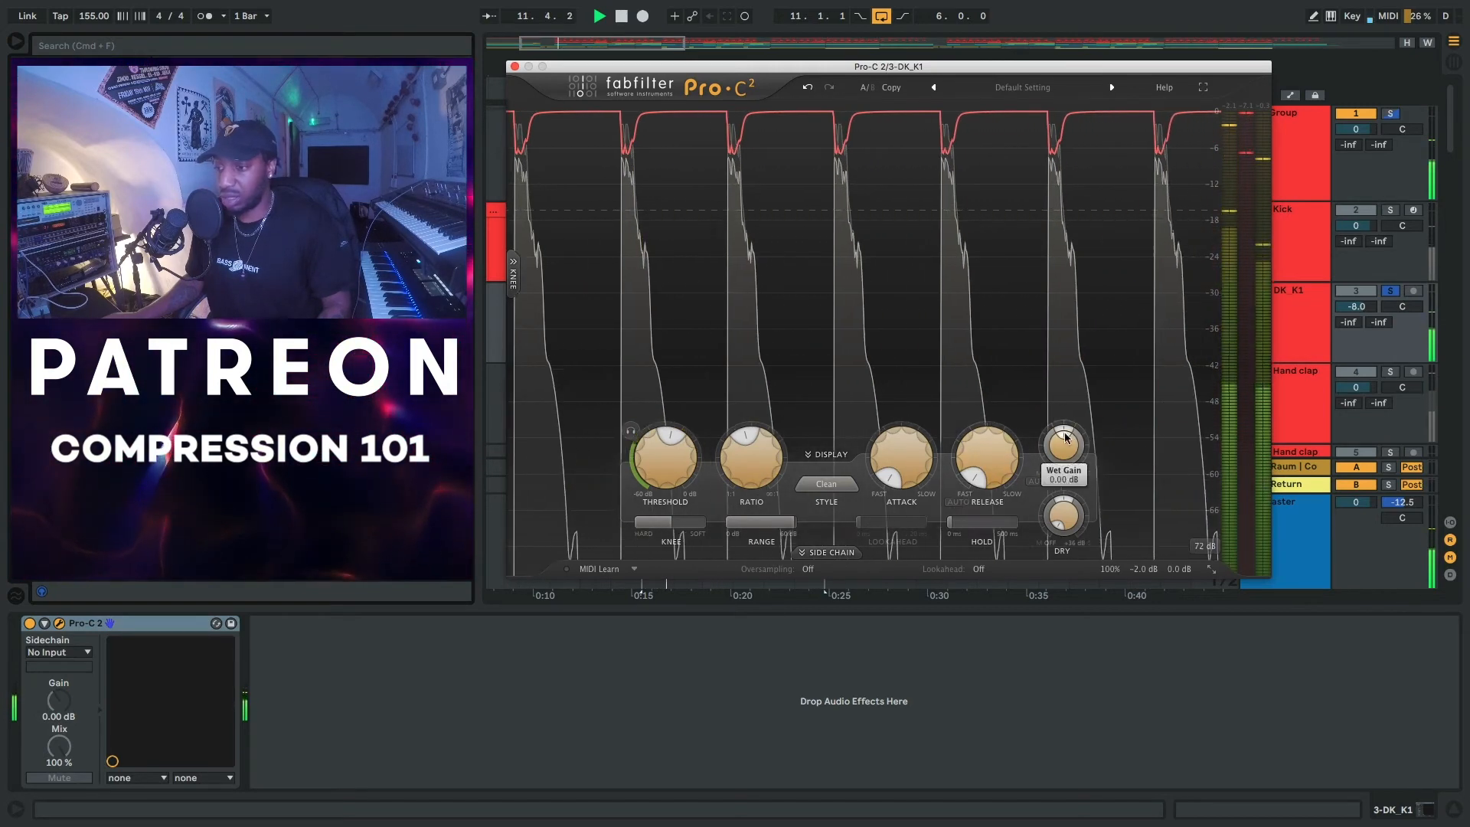
{"action": "left_click_drag", "start_coordinate": [1062, 450], "coordinate": [1060, 439]}
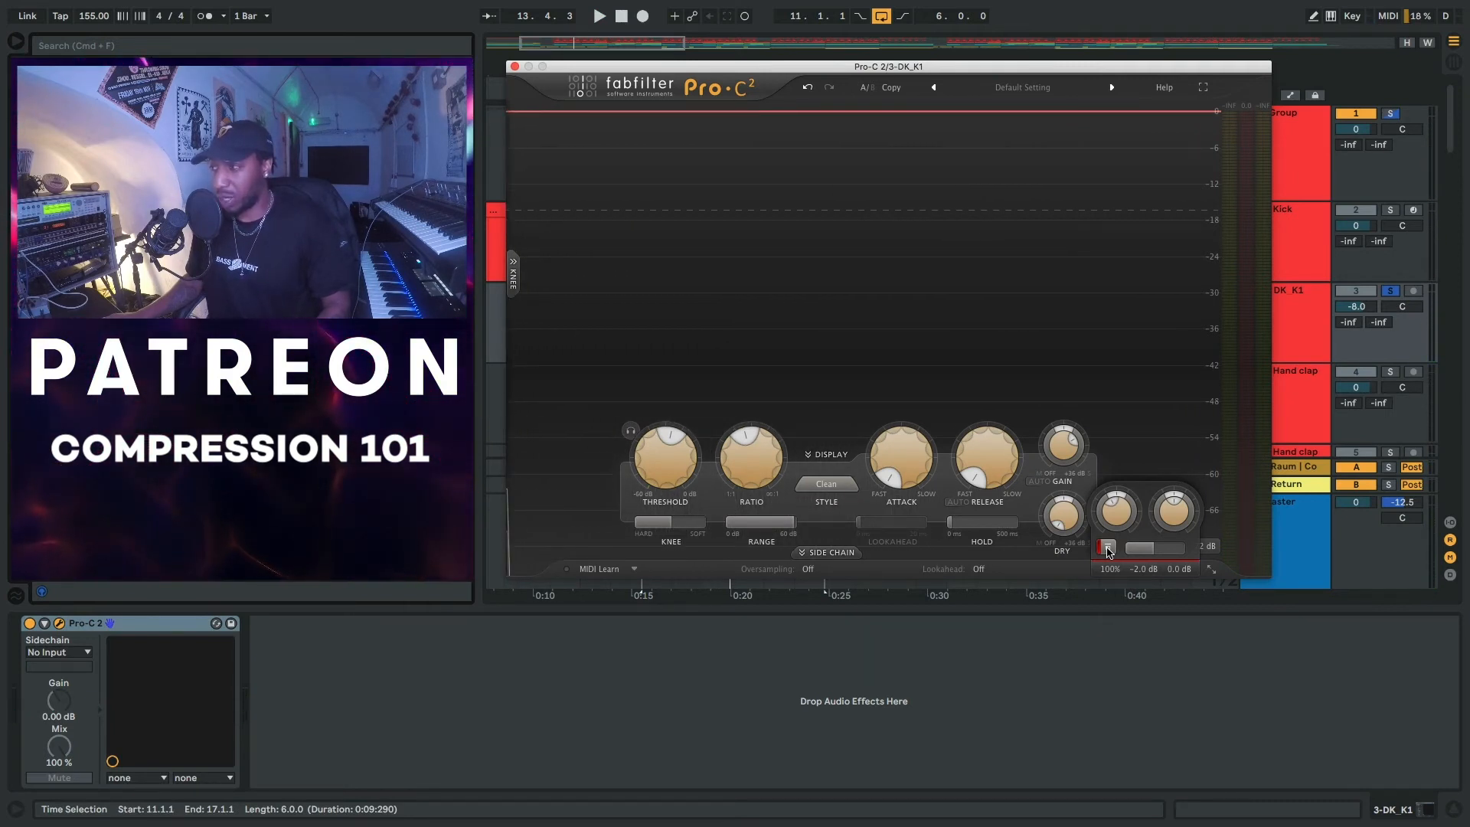
{"action": "key", "text": "space"}
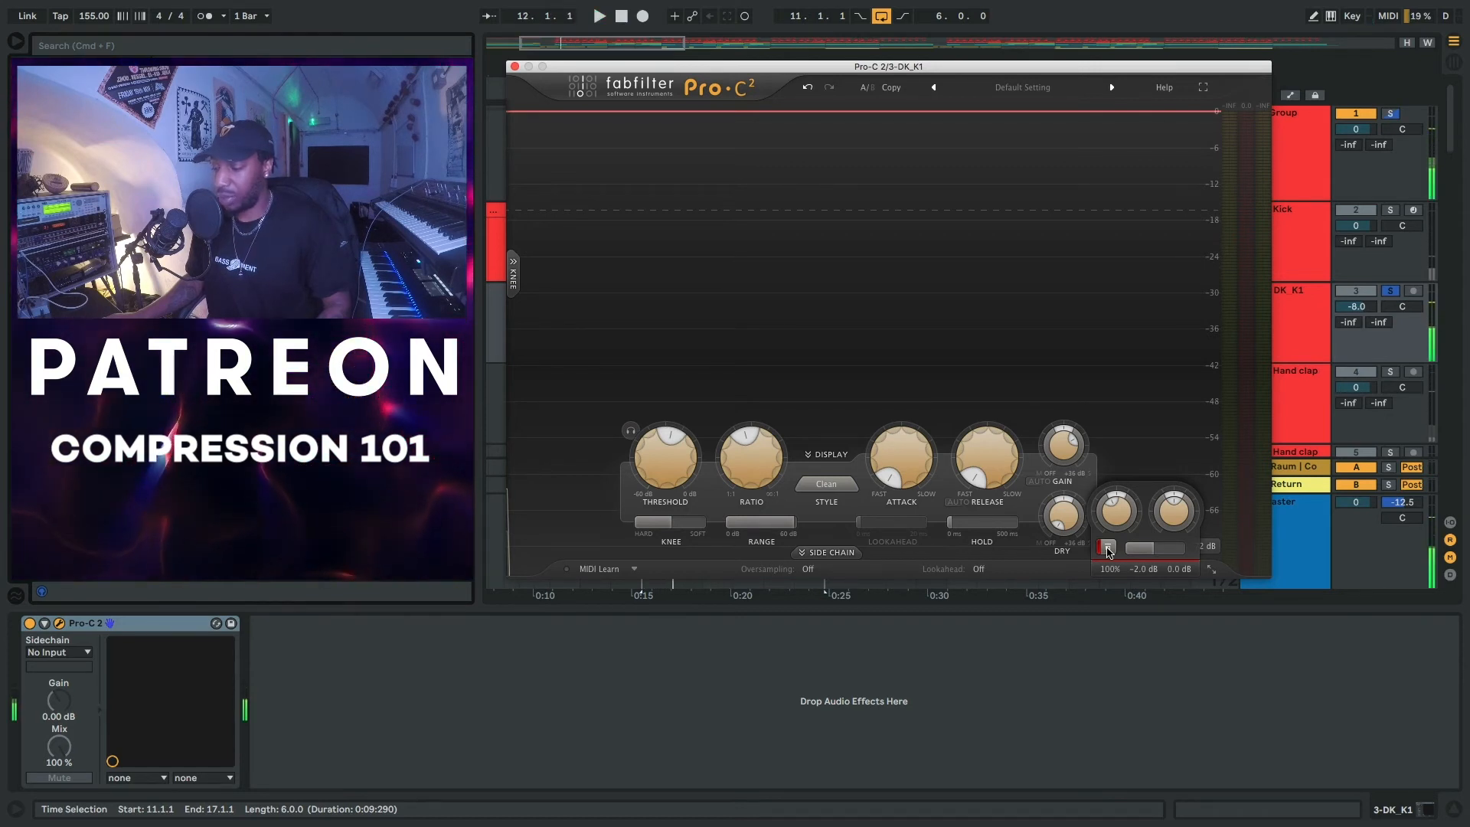
{"action": "key", "text": "space"}
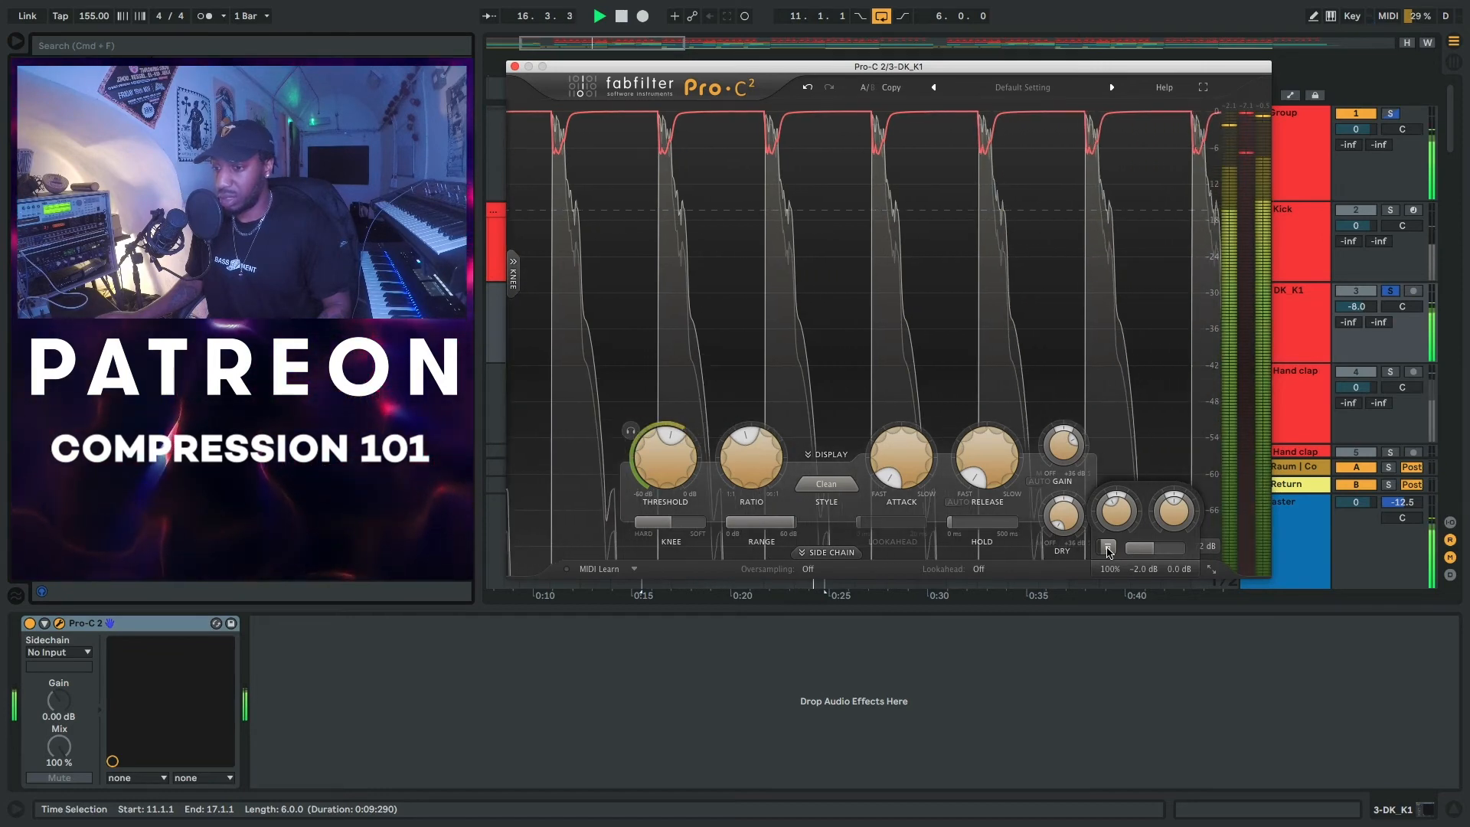
- Increase the DK_K1 compressor's ratio and change its compression style from Clean to Punch
{"action": "left_click_drag", "start_coordinate": [730, 460], "coordinate": [732, 442]}
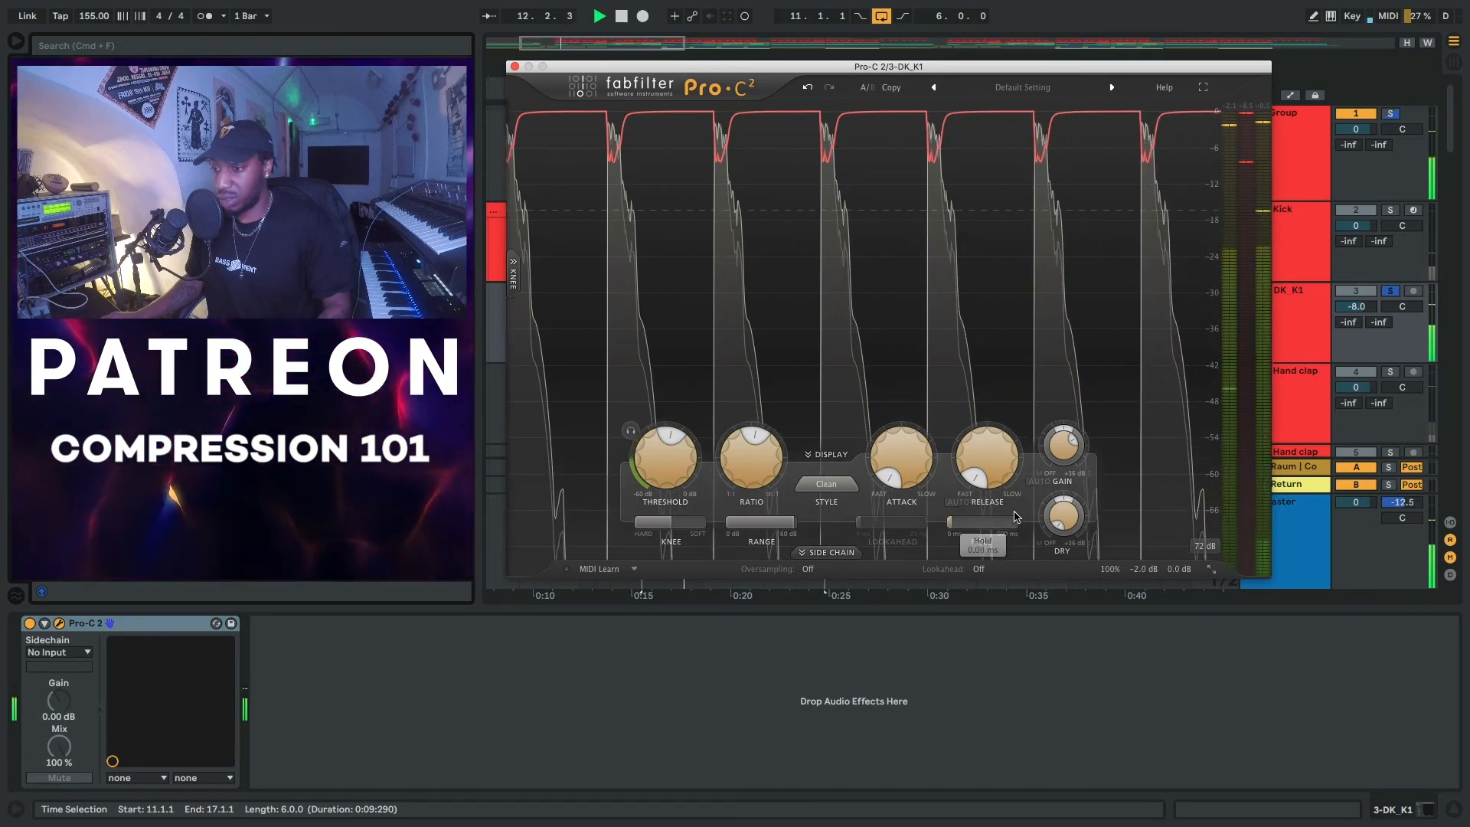
{"action": "left_click", "coordinate": [836, 487]}
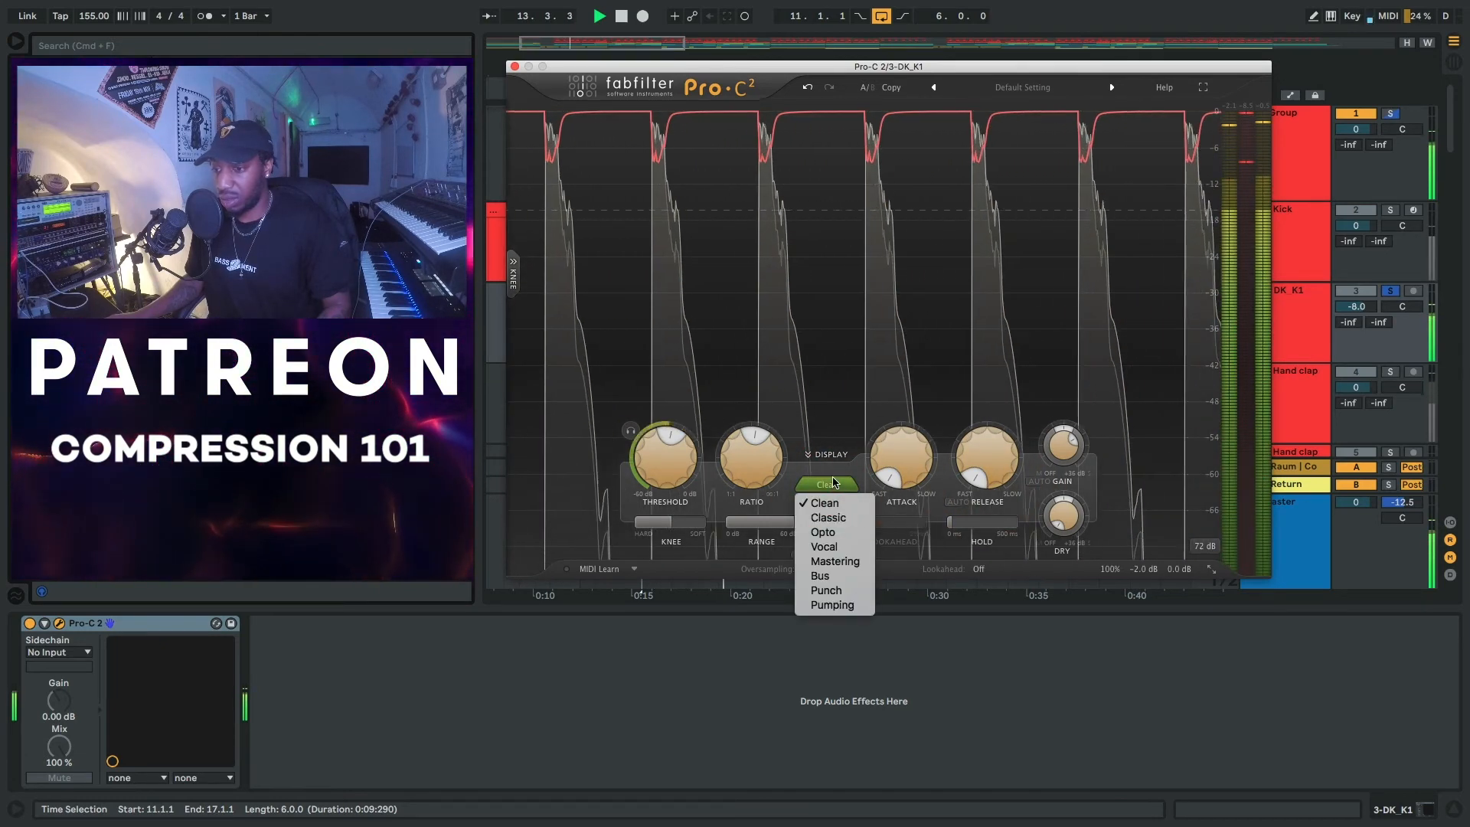
{"action": "left_click", "coordinate": [839, 590]}
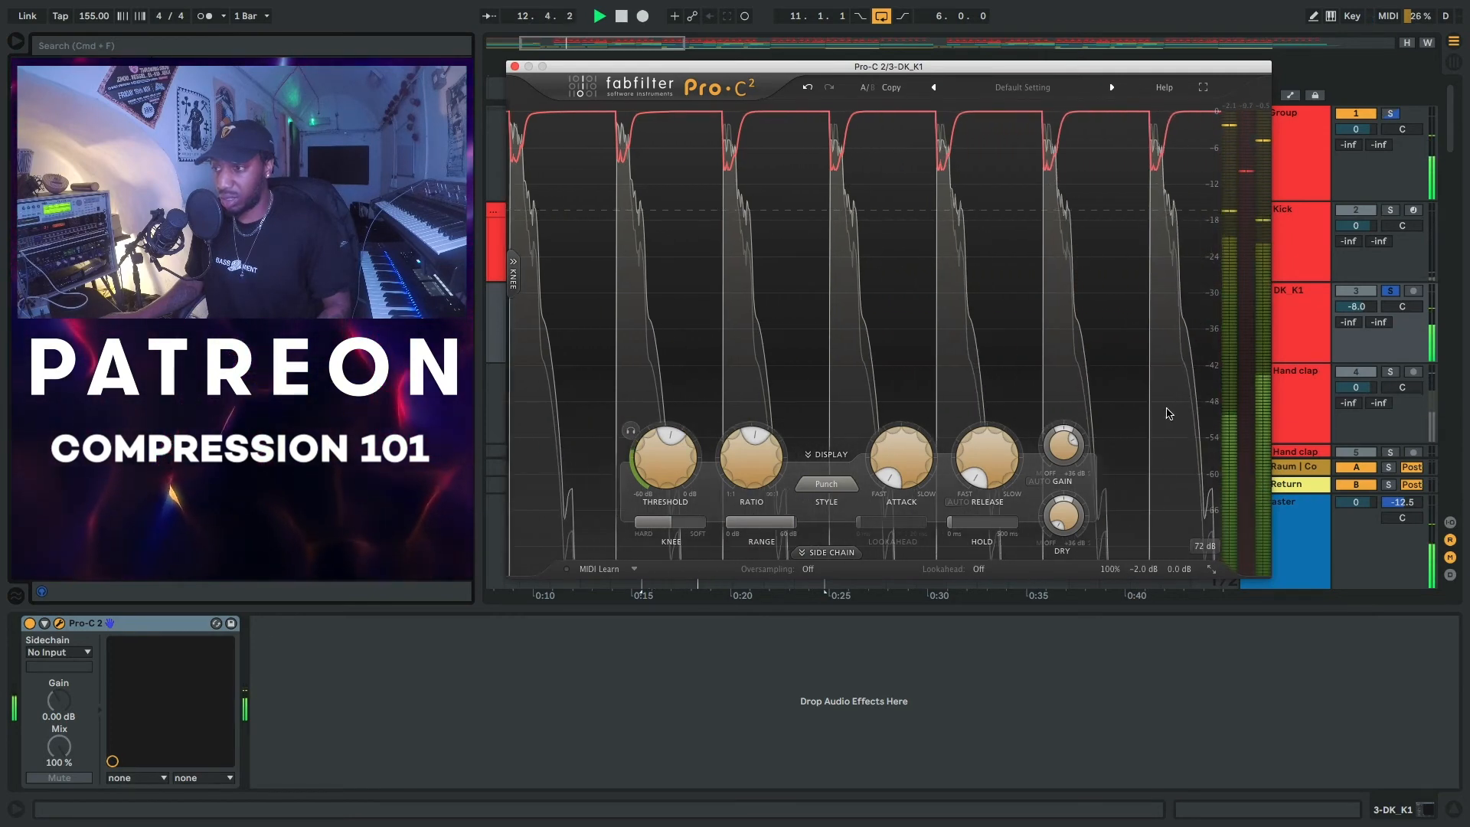
- Fine-tune the wet gain and switch the compression style to Opto
{"action": "mouse_move", "coordinate": [1059, 452]}
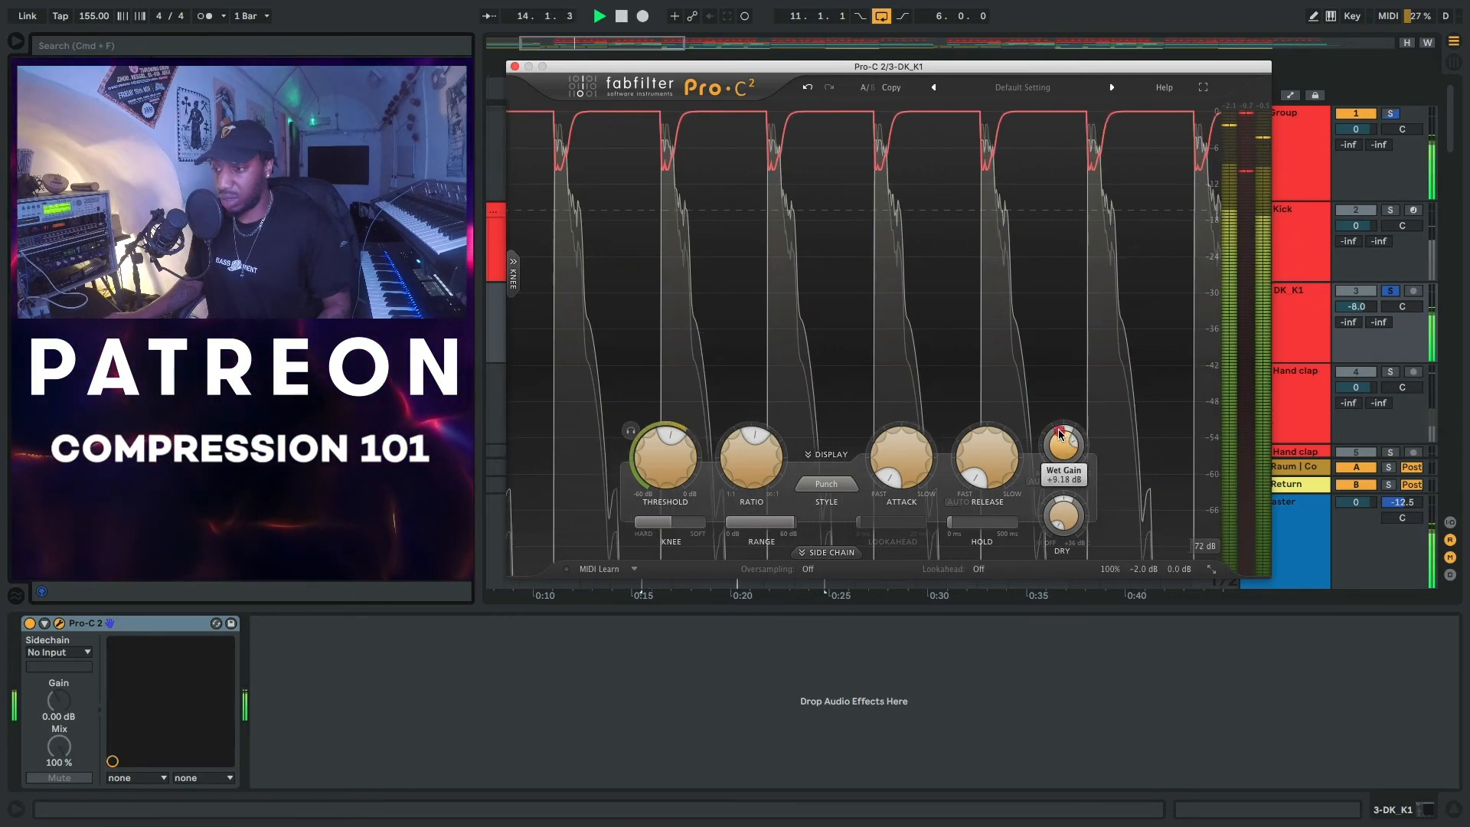
{"action": "left_click_drag", "start_coordinate": [1059, 434], "coordinate": [1061, 433]}
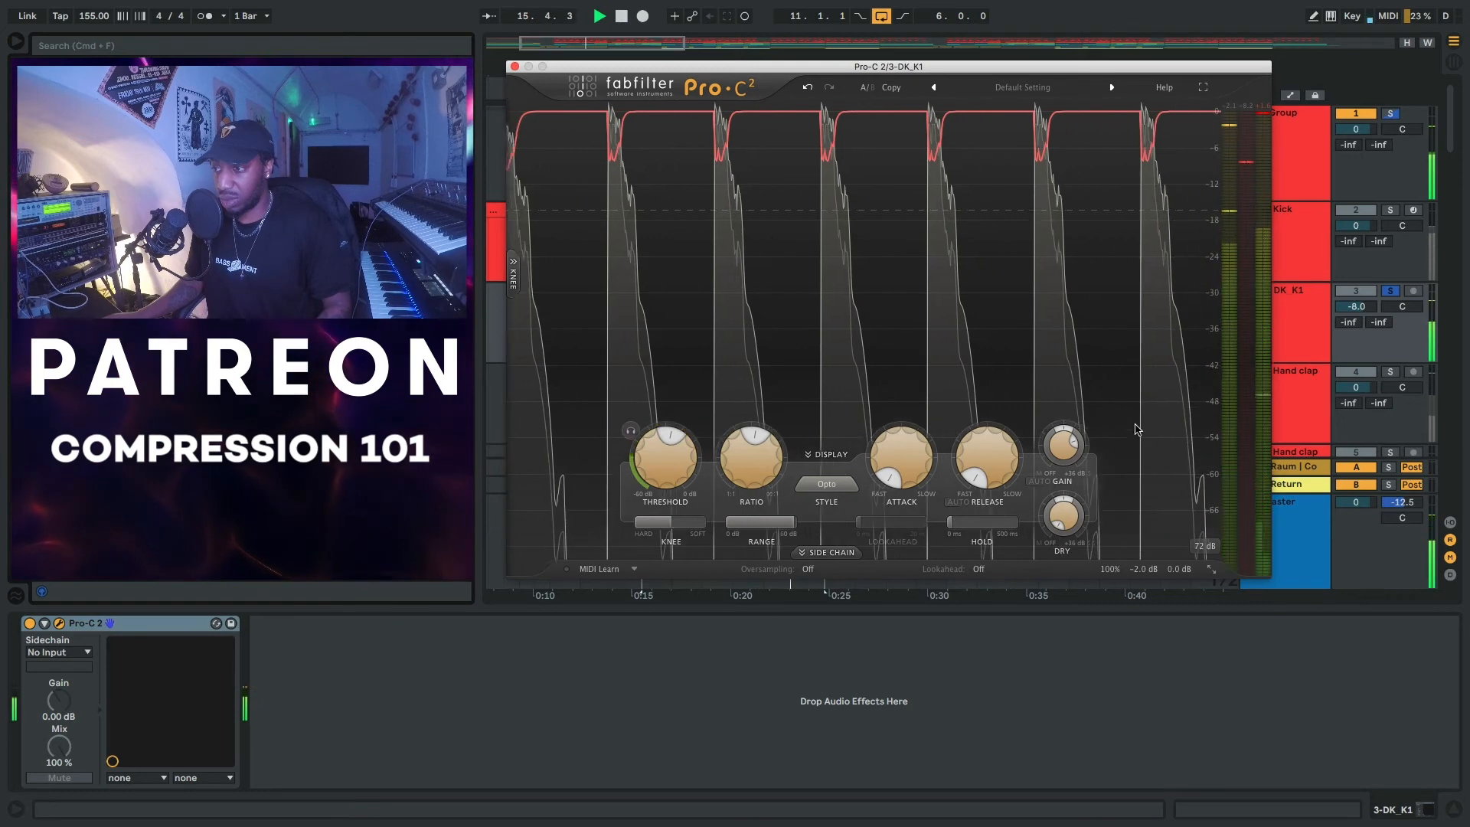
{"action": "left_click", "coordinate": [1063, 465]}
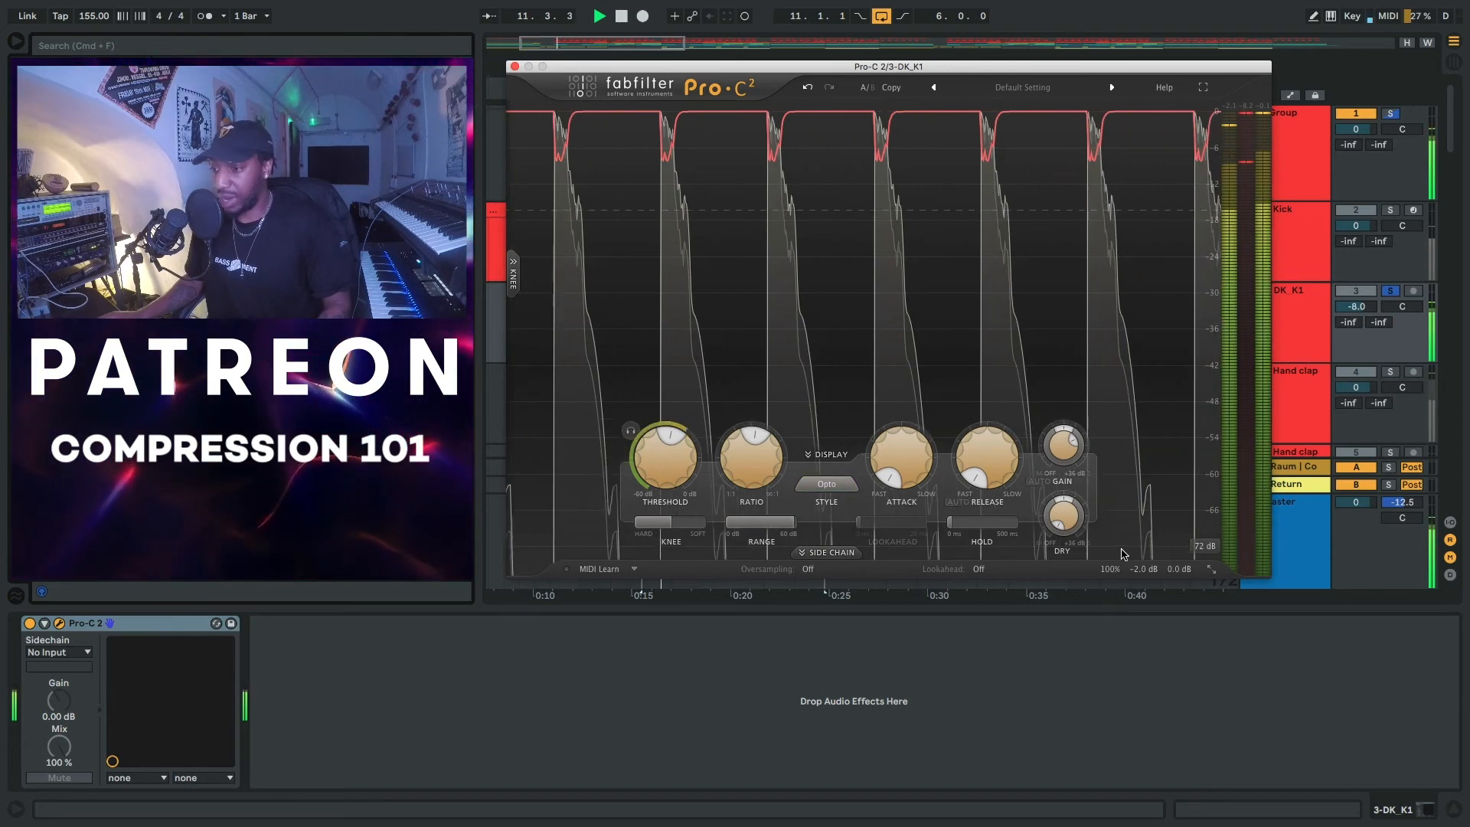
- Compare the Opto-compressed kick with the bypassed signal during playback, re-enable the compressor, and stop the loop
{"action": "mouse_move", "coordinate": [1116, 554]}
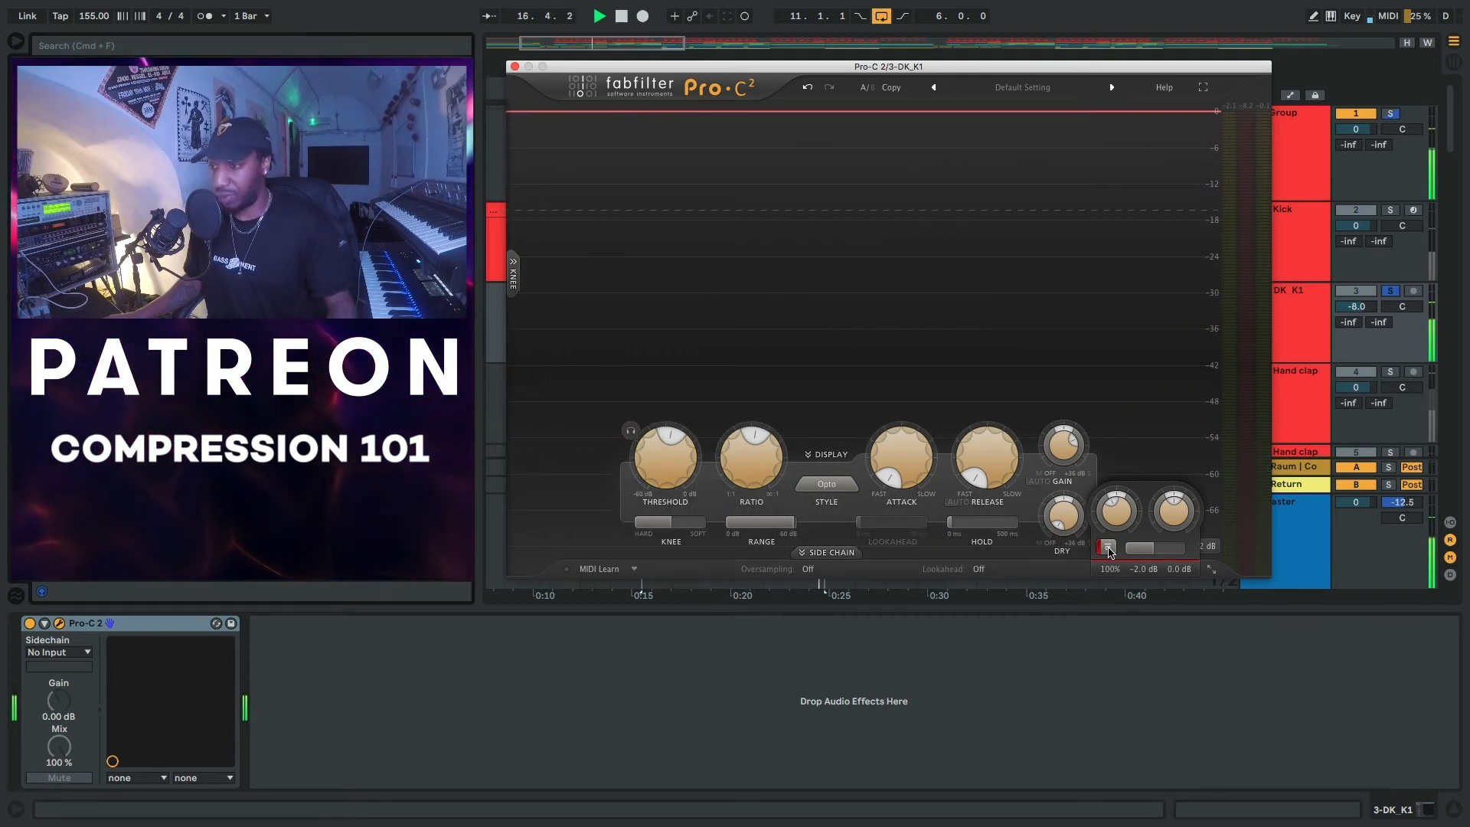
{"action": "left_click", "coordinate": [1108, 549]}
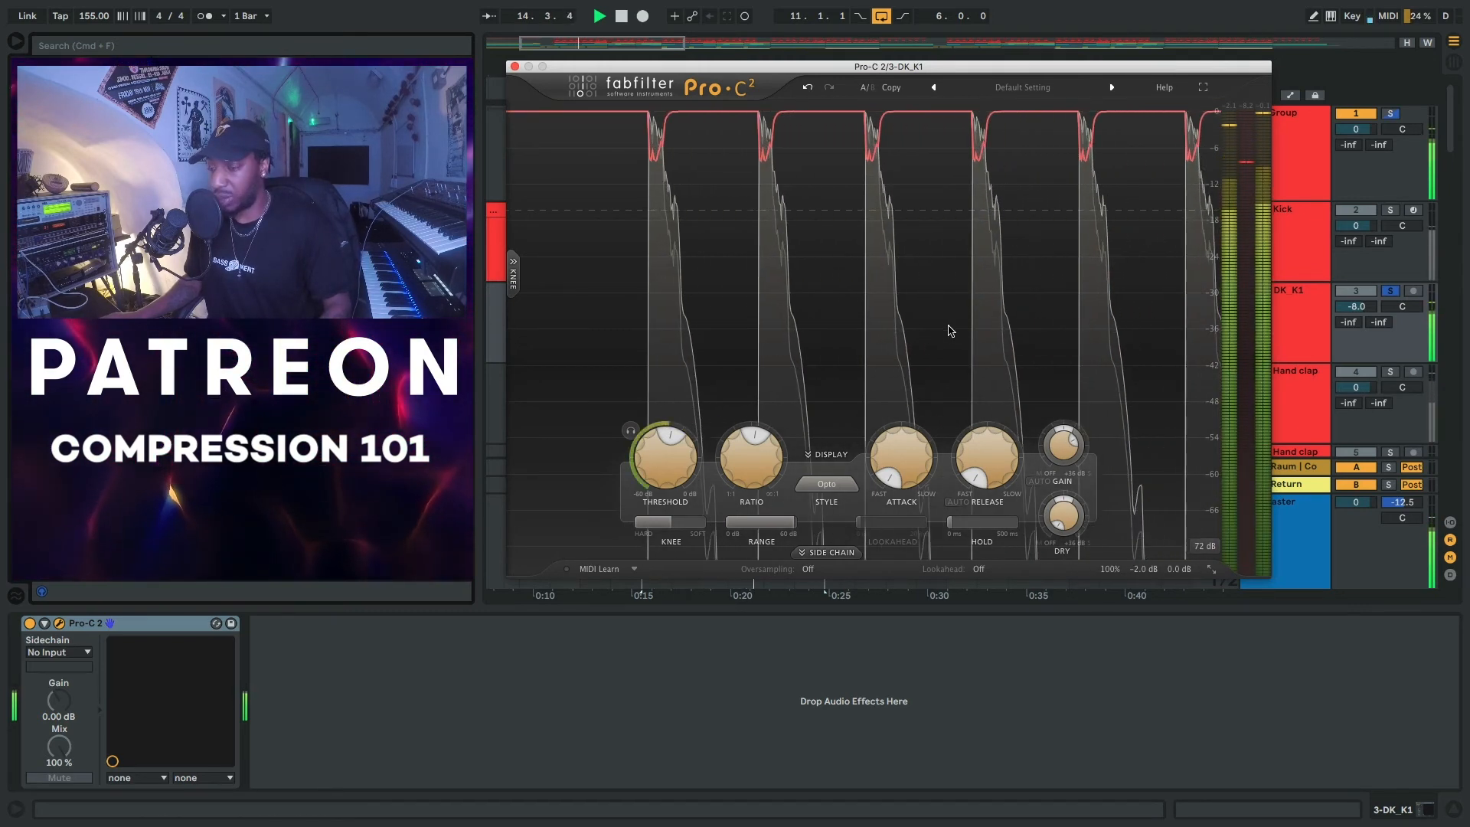
{"action": "key", "text": "space"}
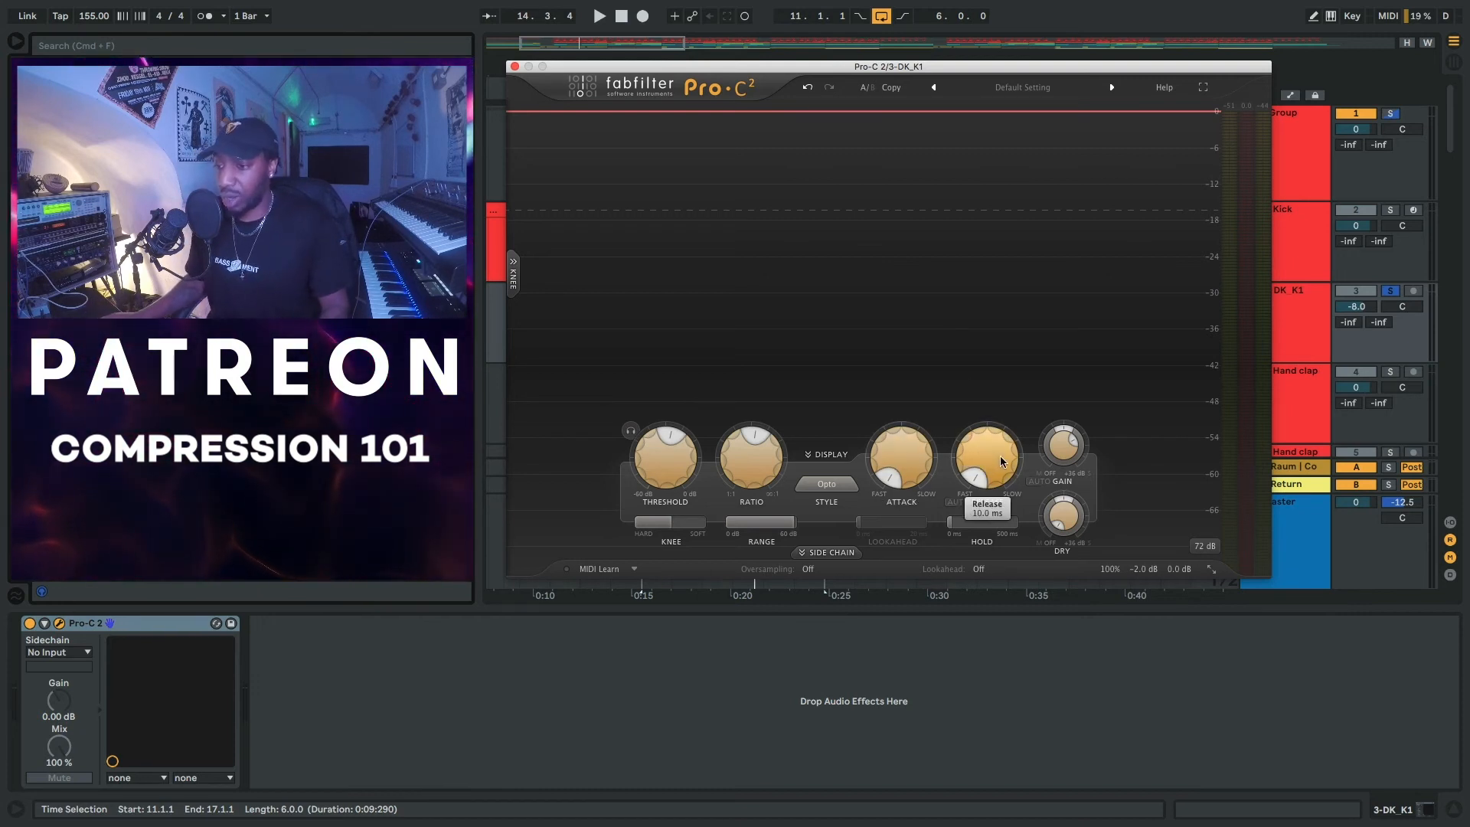
{"action": "mouse_move", "coordinate": [996, 458]}
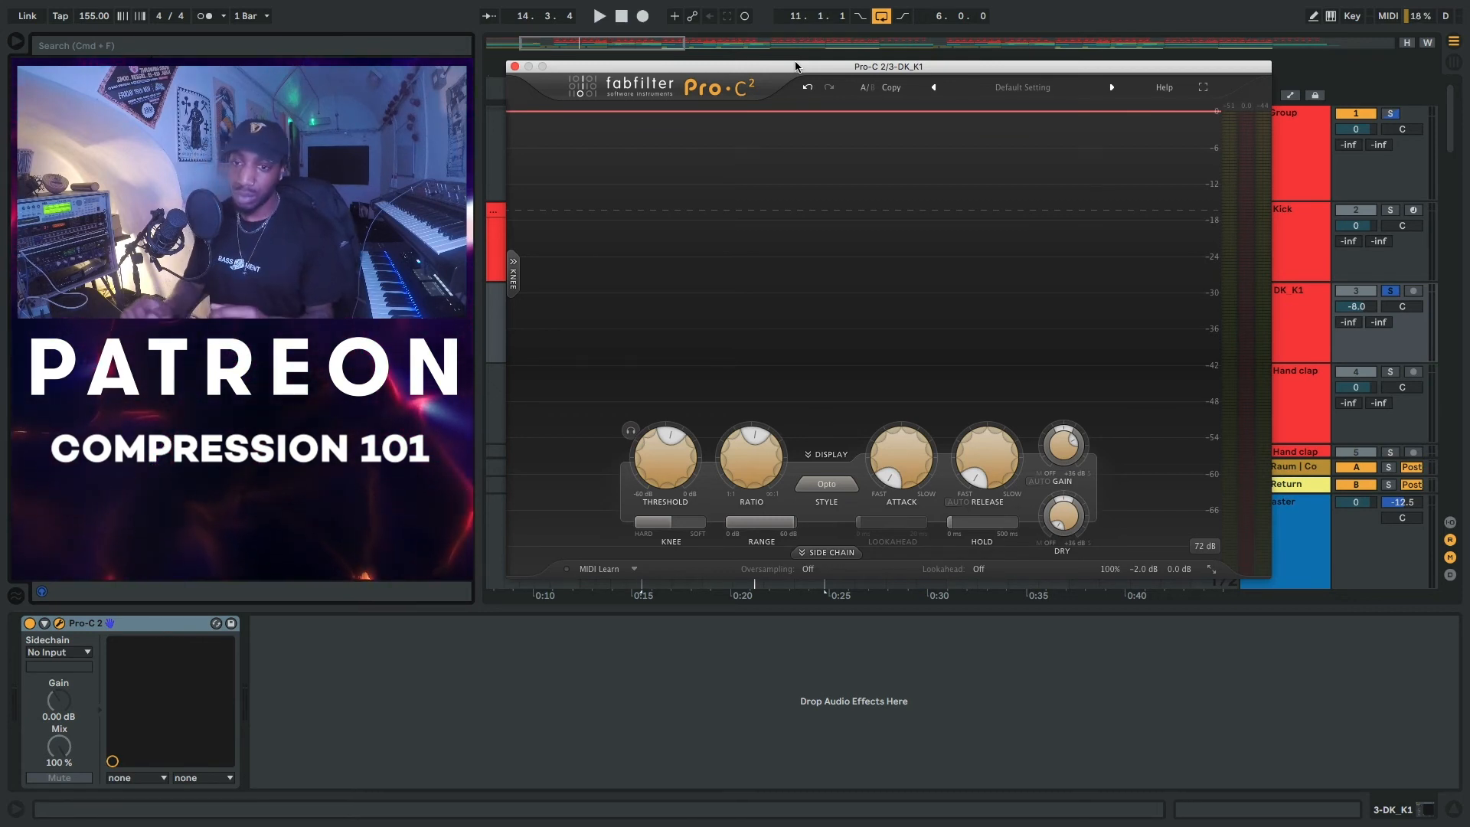
- Close the compressor window and delete the DK_K1 kick clips together with their track, leaving the drum group unsoloed
{"action": "left_click", "coordinate": [514, 67]}
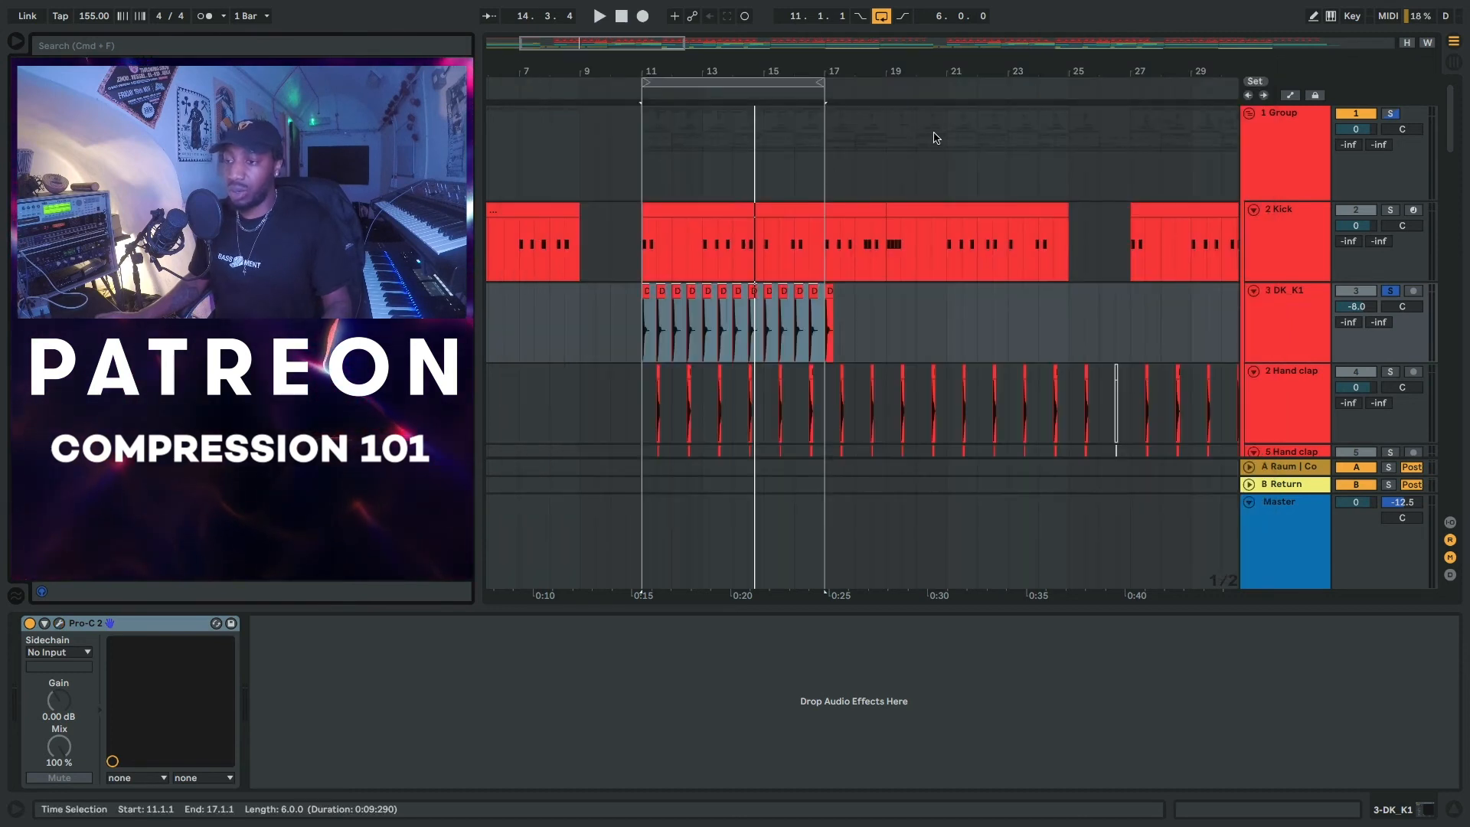
{"action": "left_click", "coordinate": [879, 337]}
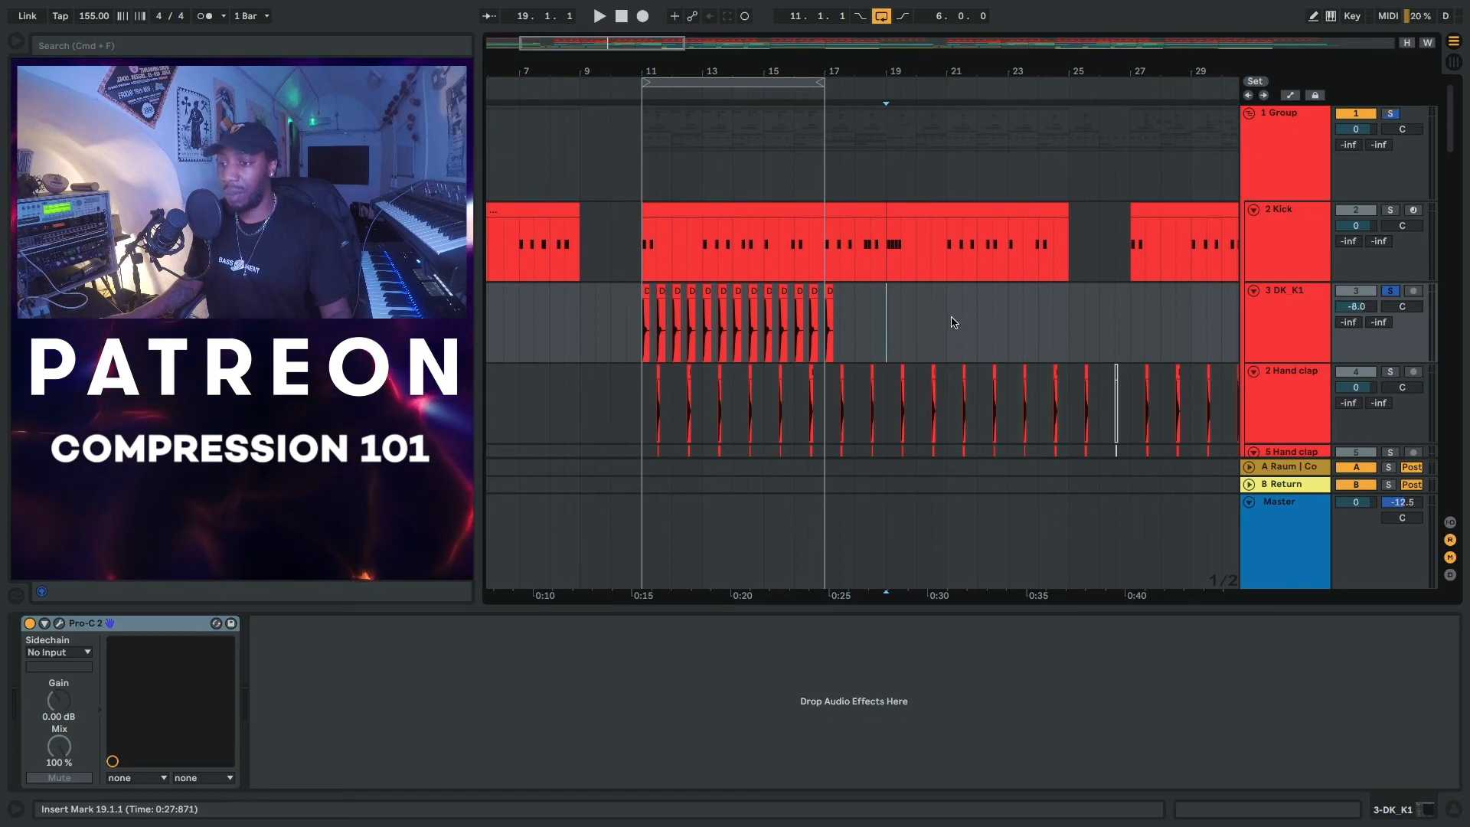
{"action": "left_click_drag", "start_coordinate": [880, 318], "coordinate": [611, 314]}
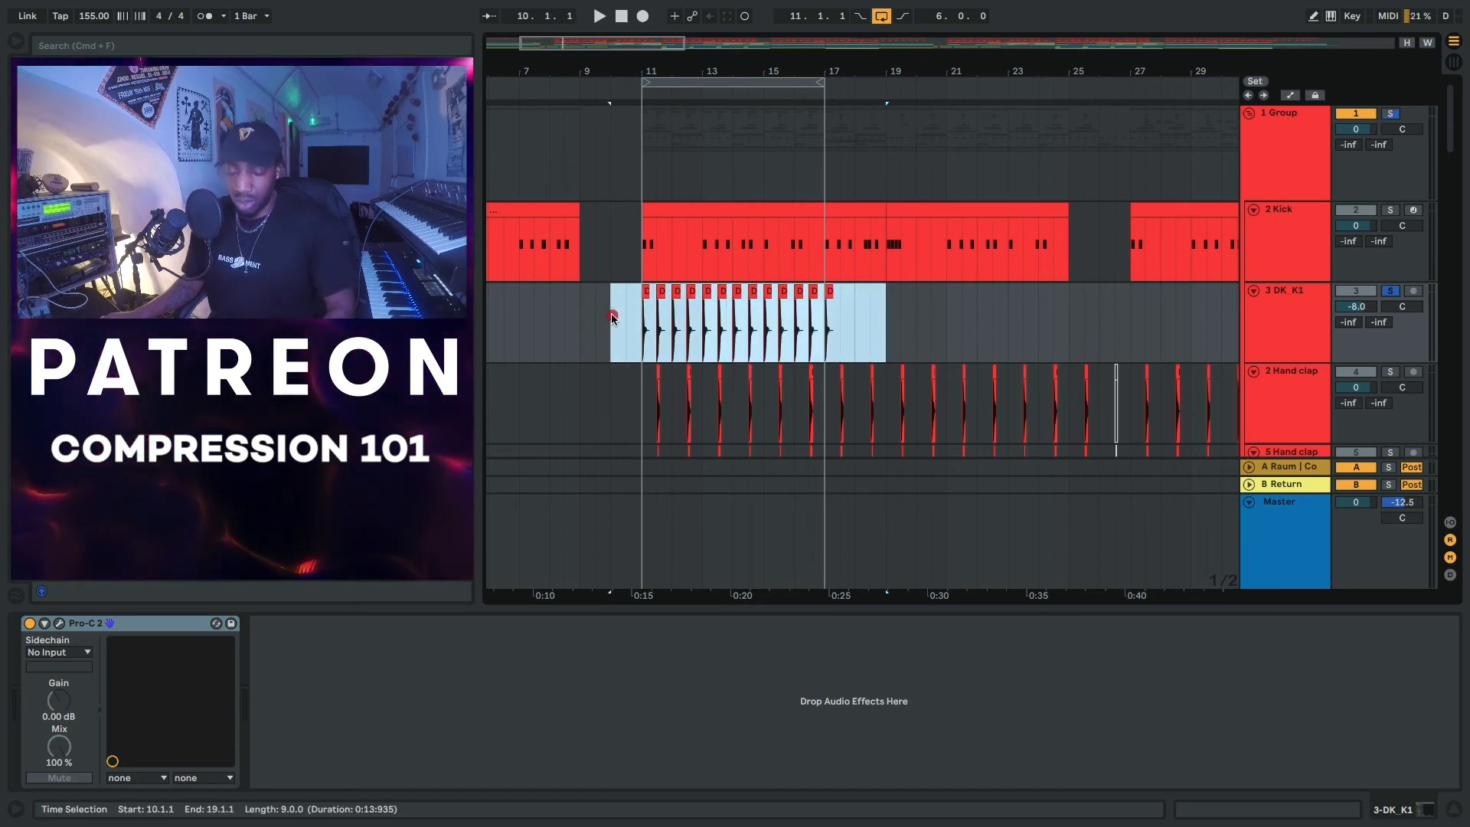
{"action": "key", "text": "Delete"}
{"action": "left_click", "coordinate": [637, 317]}
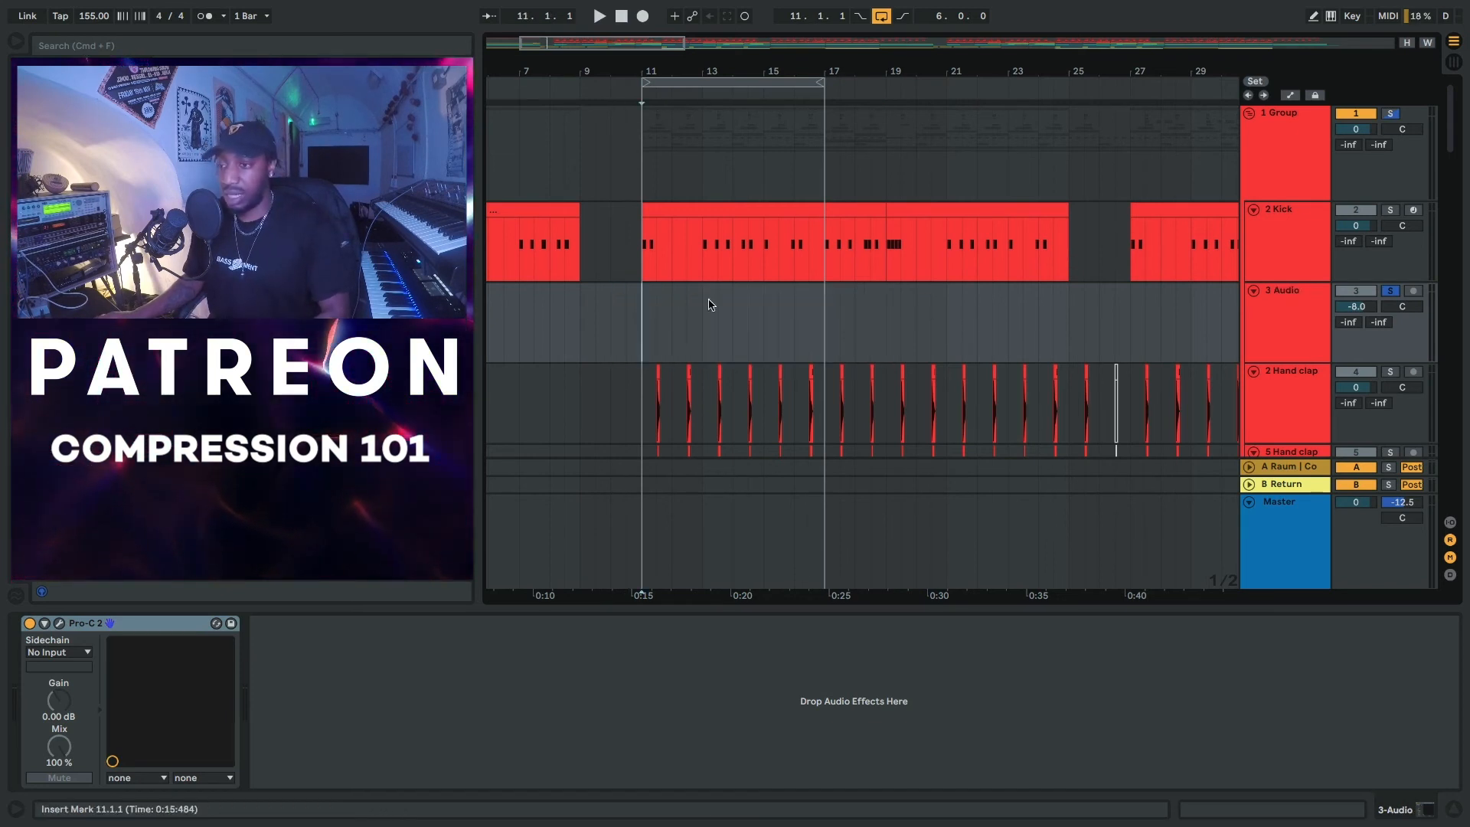
{"action": "left_click", "coordinate": [1286, 306]}
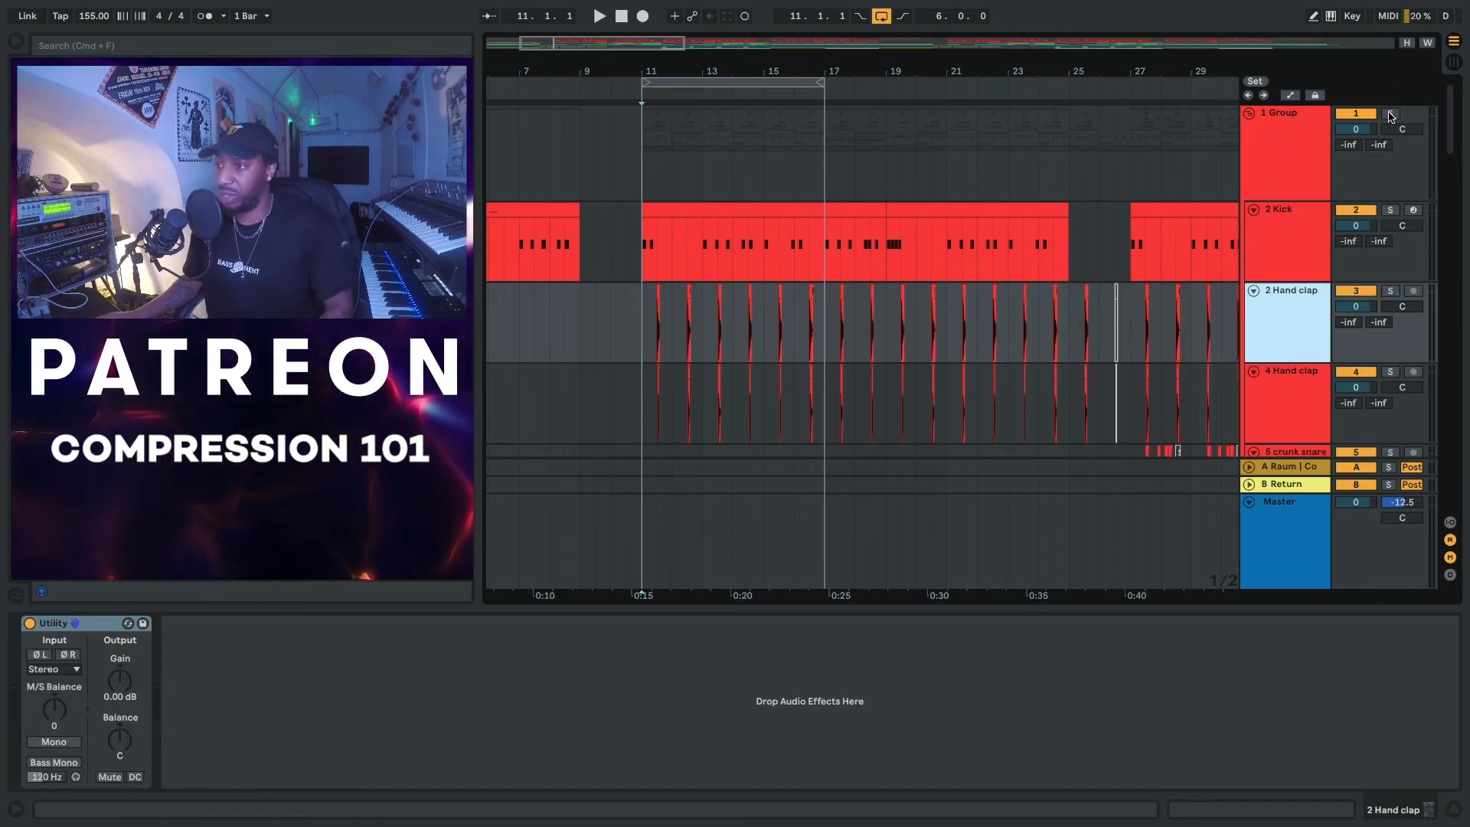
- Find the 23 Wavetable 808 bass track, solo it and play it from bar 11
{"action": "scroll", "coordinate": [857, 260], "scroll_direction": "down", "scroll_amount": 5}
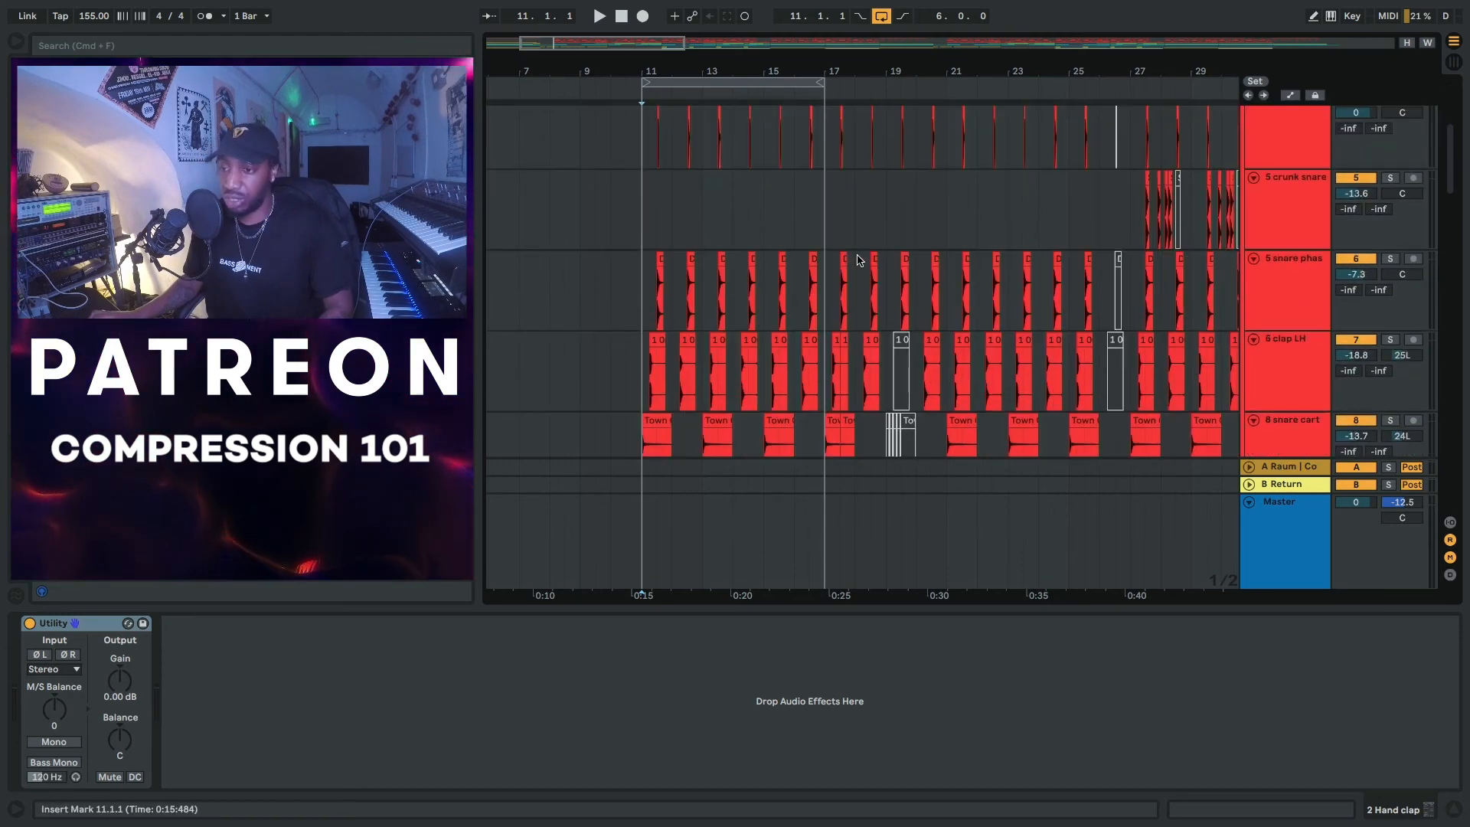
{"action": "scroll", "coordinate": [854, 268], "scroll_direction": "up", "scroll_amount": 5}
{"action": "scroll", "coordinate": [850, 276], "scroll_direction": "down", "scroll_amount": 4}
{"action": "scroll", "coordinate": [849, 283], "scroll_direction": "down", "scroll_amount": 6}
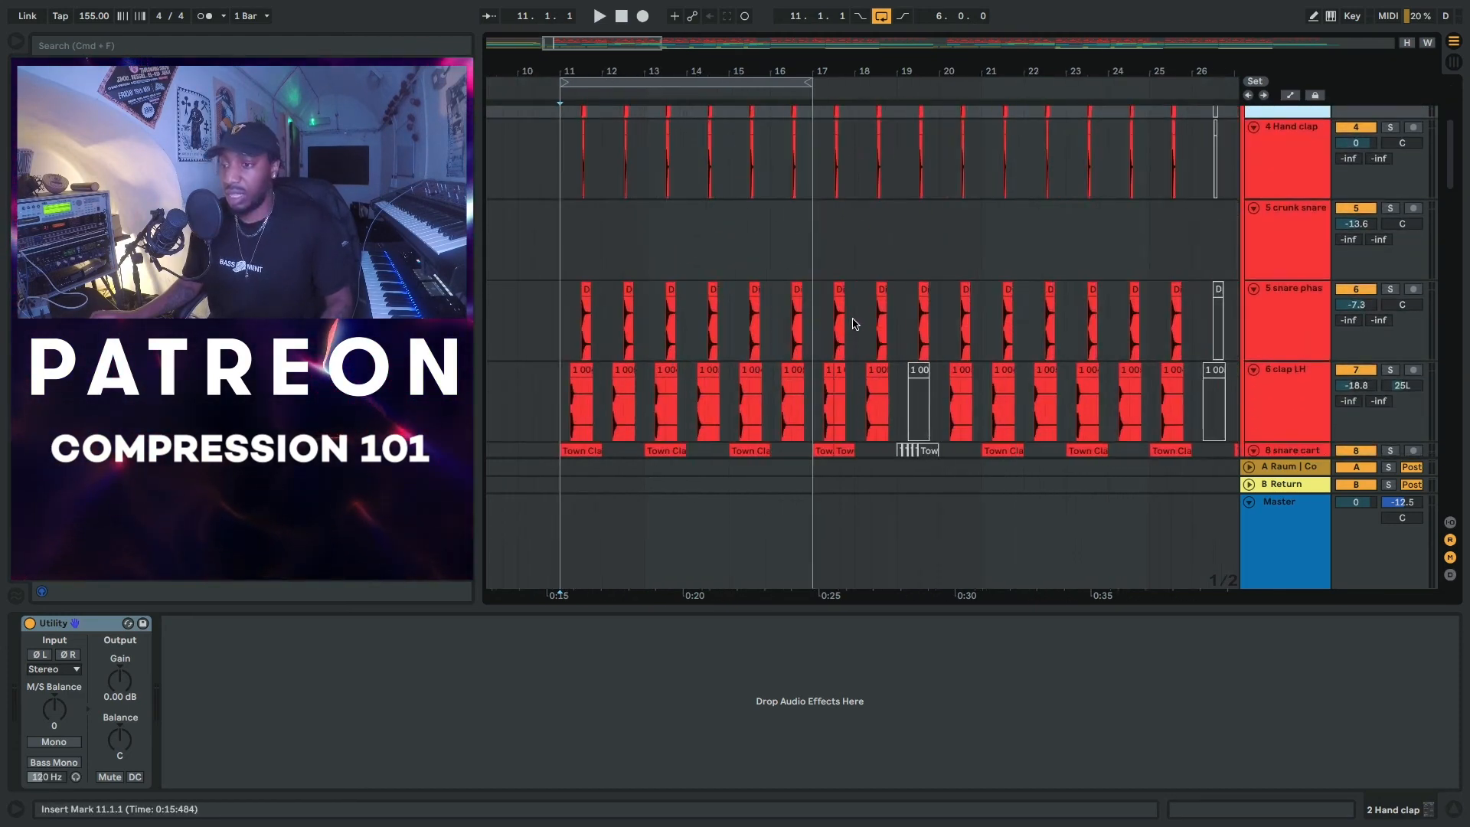
{"action": "scroll", "coordinate": [852, 307], "scroll_direction": "up", "scroll_amount": 5}
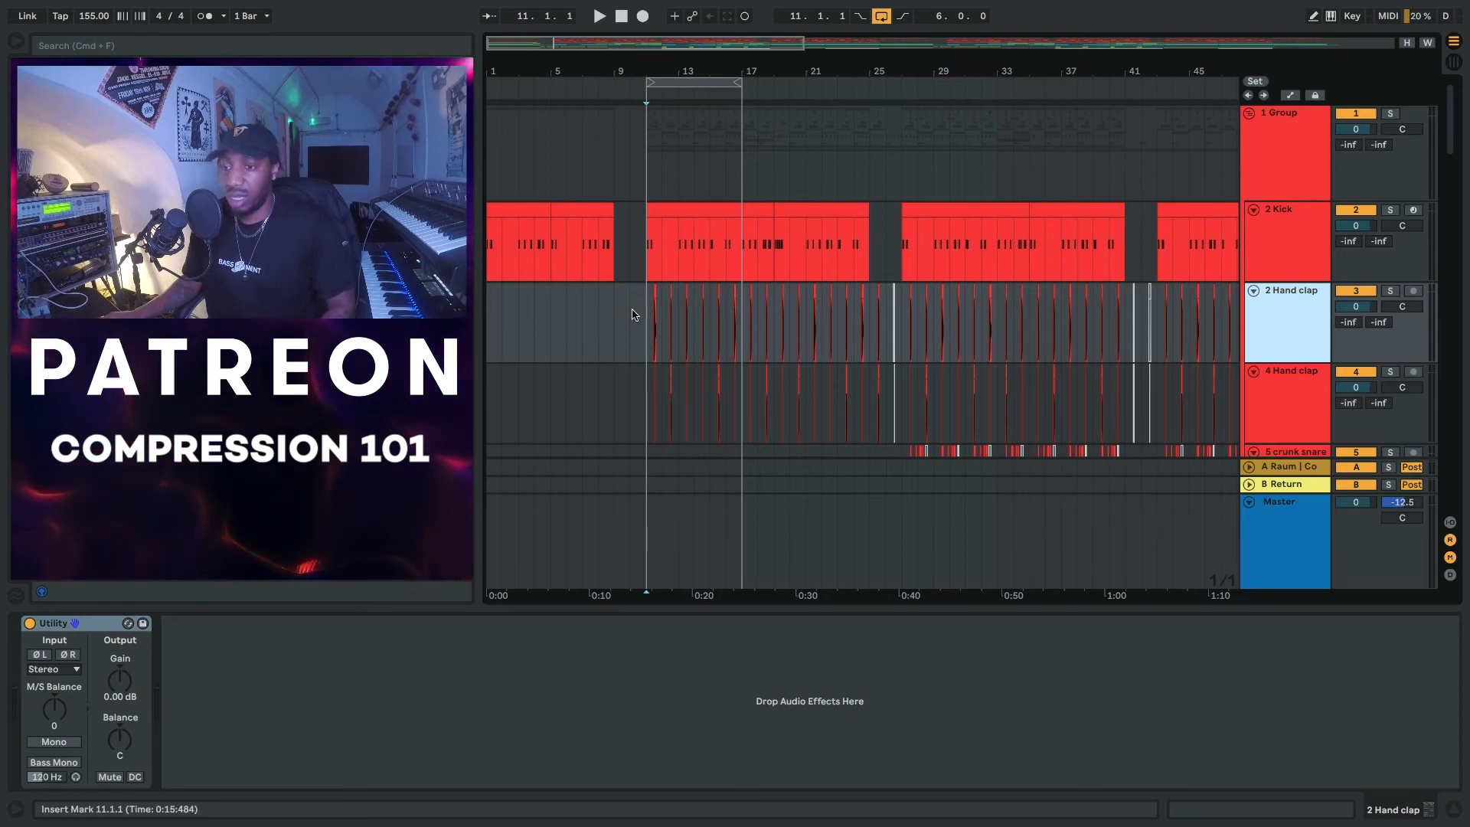
{"action": "scroll", "coordinate": [837, 267], "scroll_direction": "down", "scroll_amount": 15}
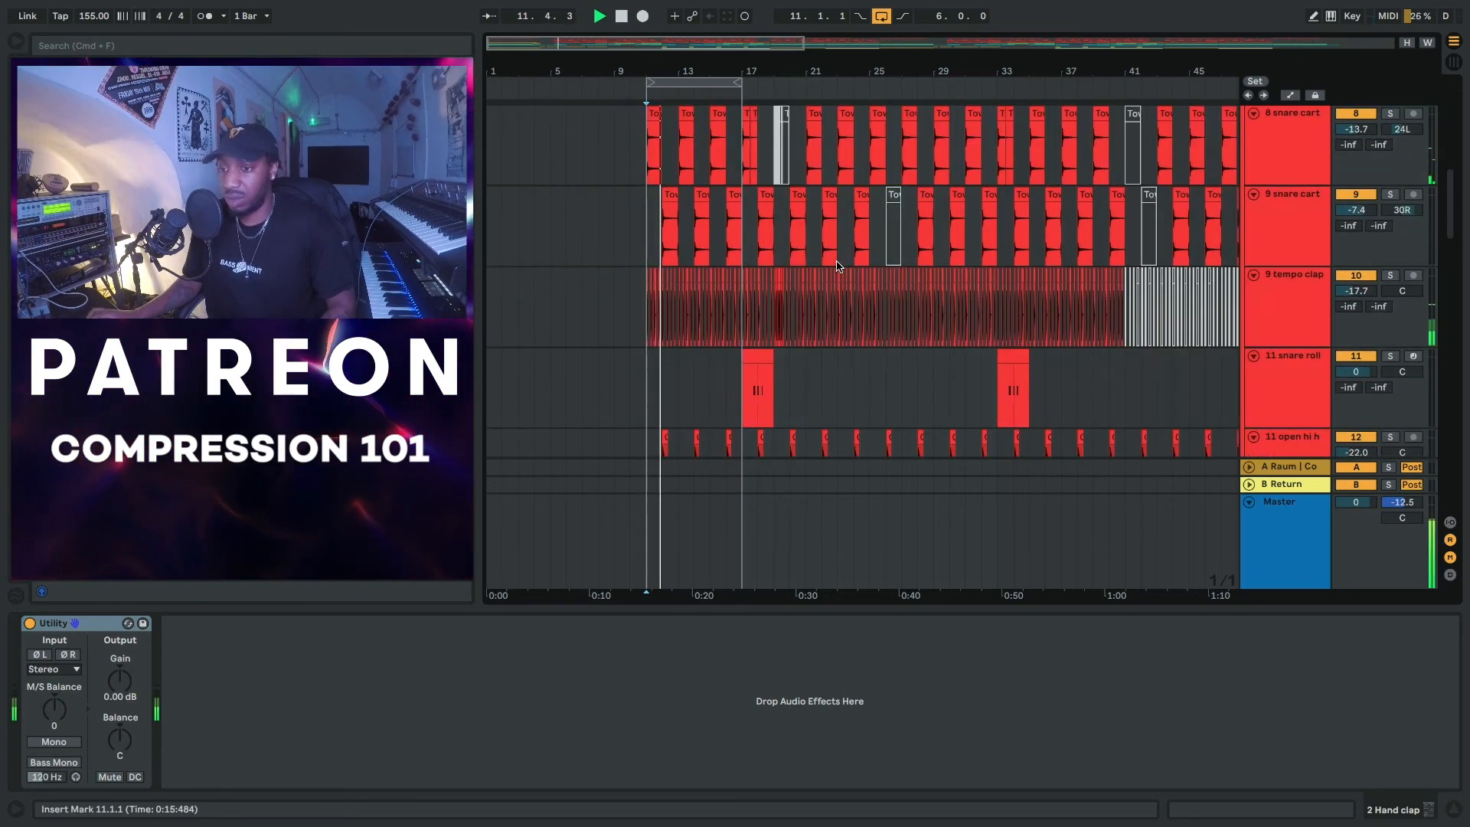
{"action": "scroll", "coordinate": [837, 266], "scroll_direction": "down", "scroll_amount": 2}
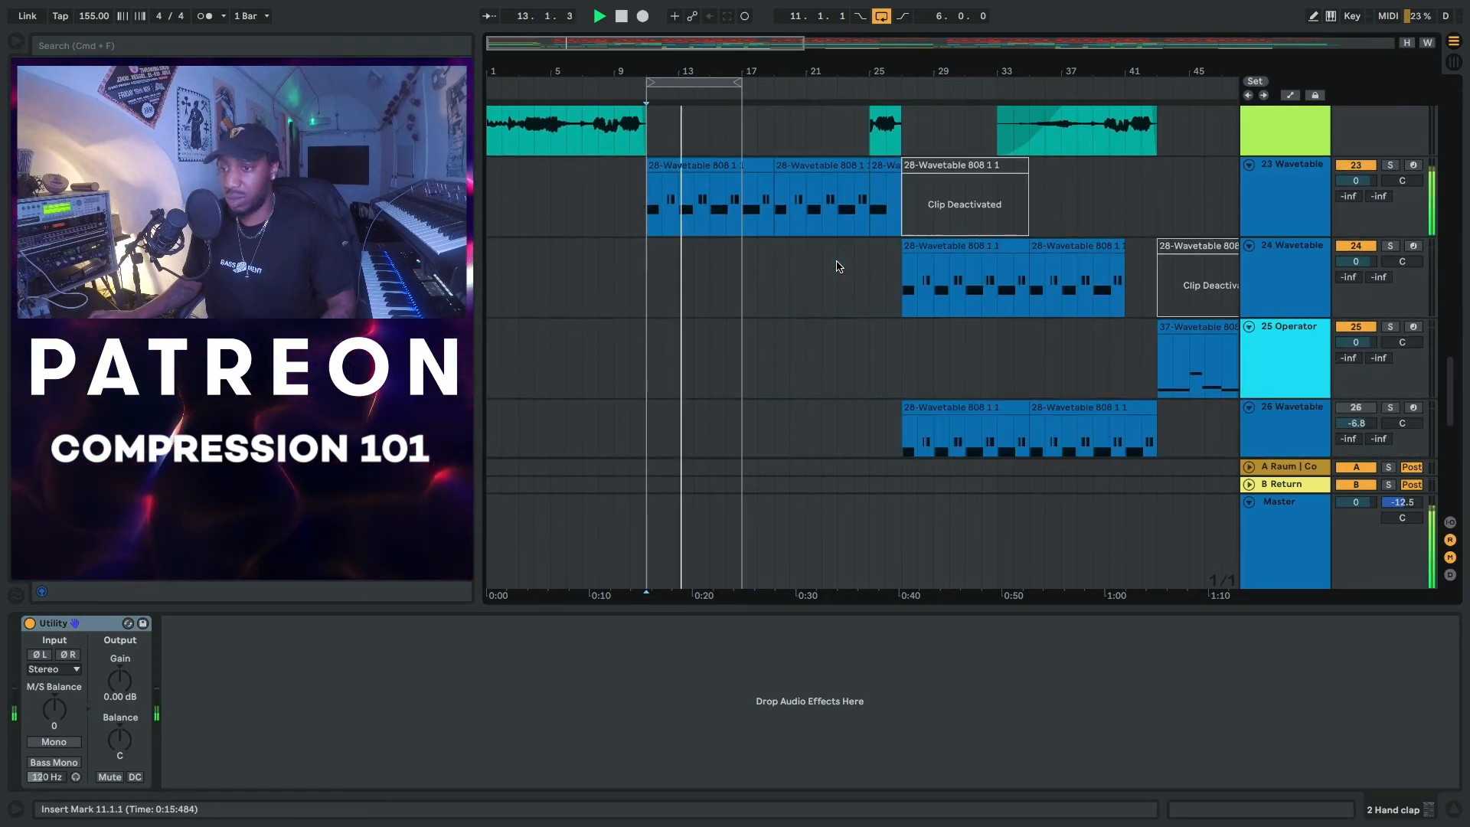
{"action": "scroll", "coordinate": [837, 263], "scroll_direction": "up", "scroll_amount": 3}
{"action": "left_click", "coordinate": [1288, 278]}
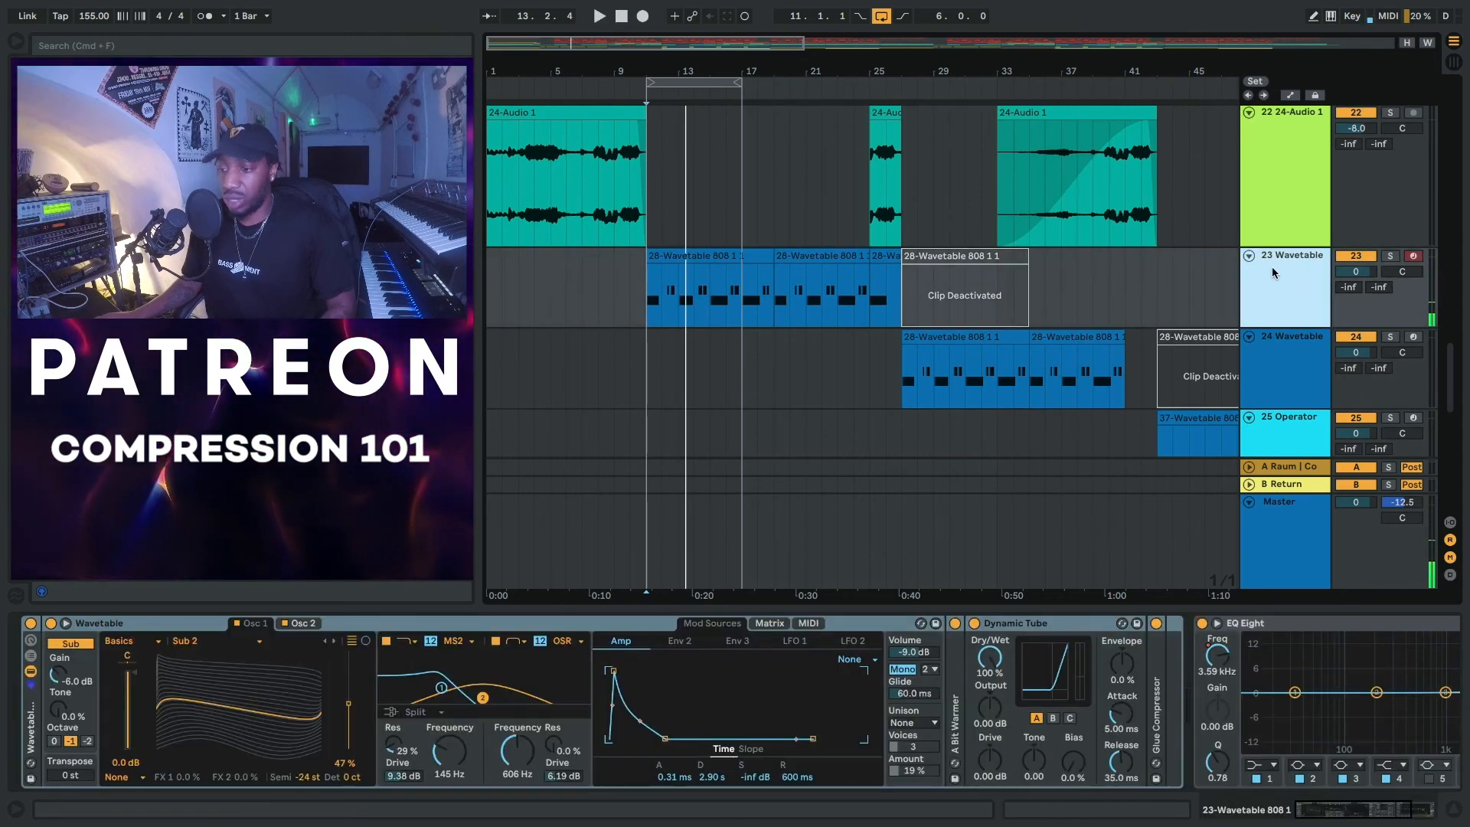
{"action": "left_click", "coordinate": [1388, 260]}
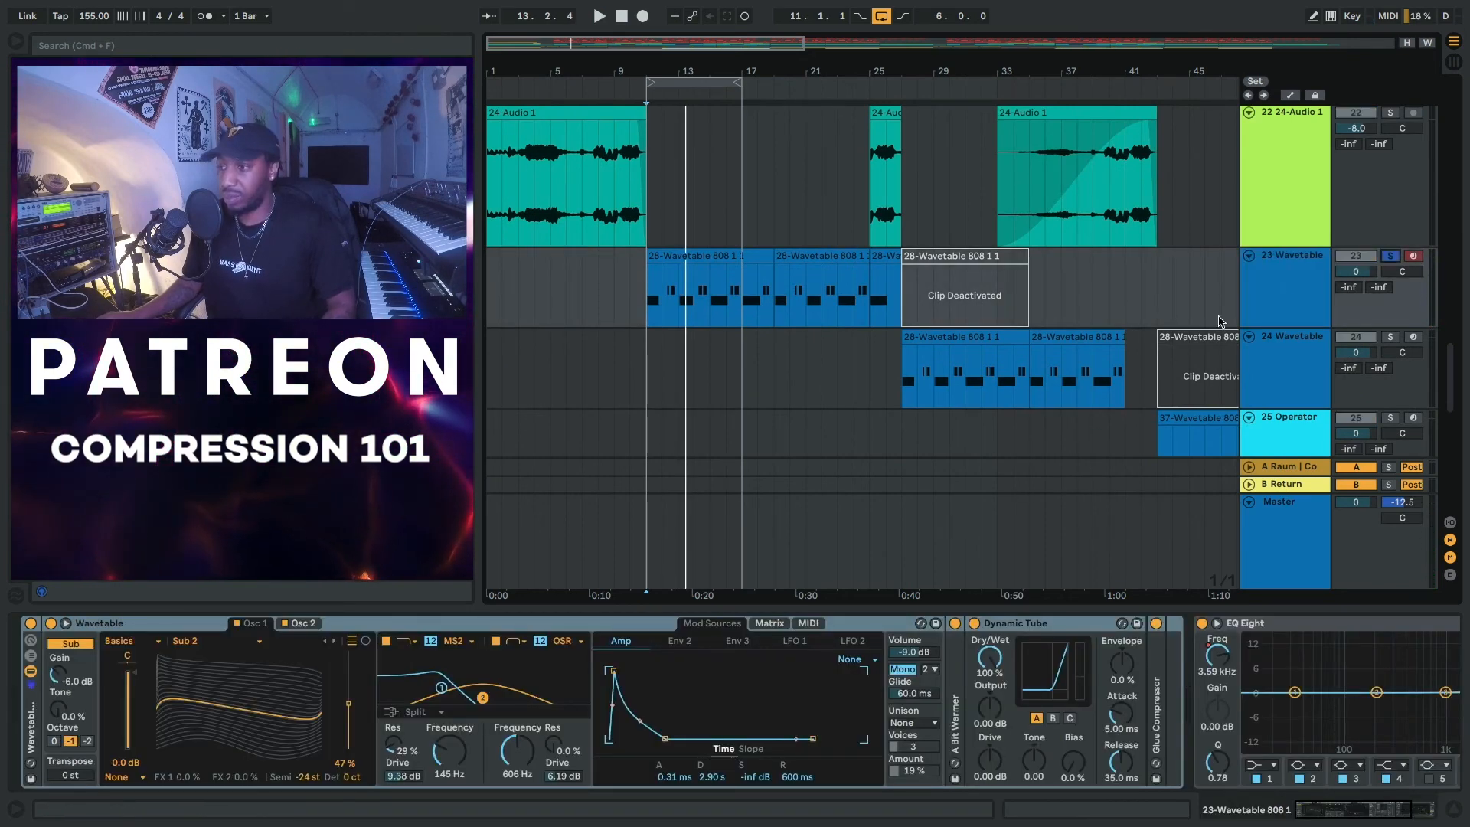
{"action": "key", "text": "space"}
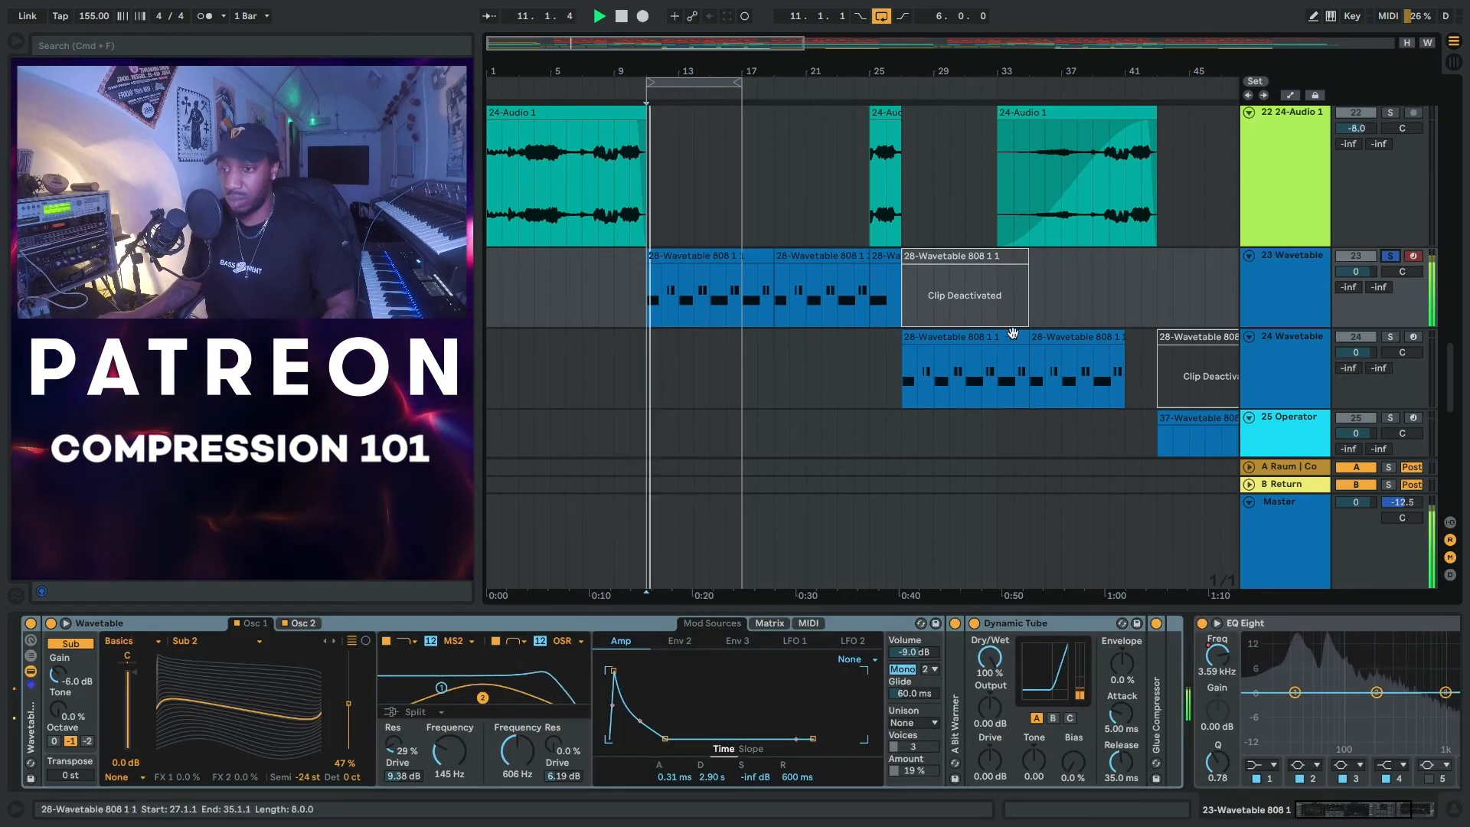
- Add Pro-C 2 after EQ Eight on the 23 Wavetable track and turn off its auto gain
{"action": "left_click", "coordinate": [1278, 704]}
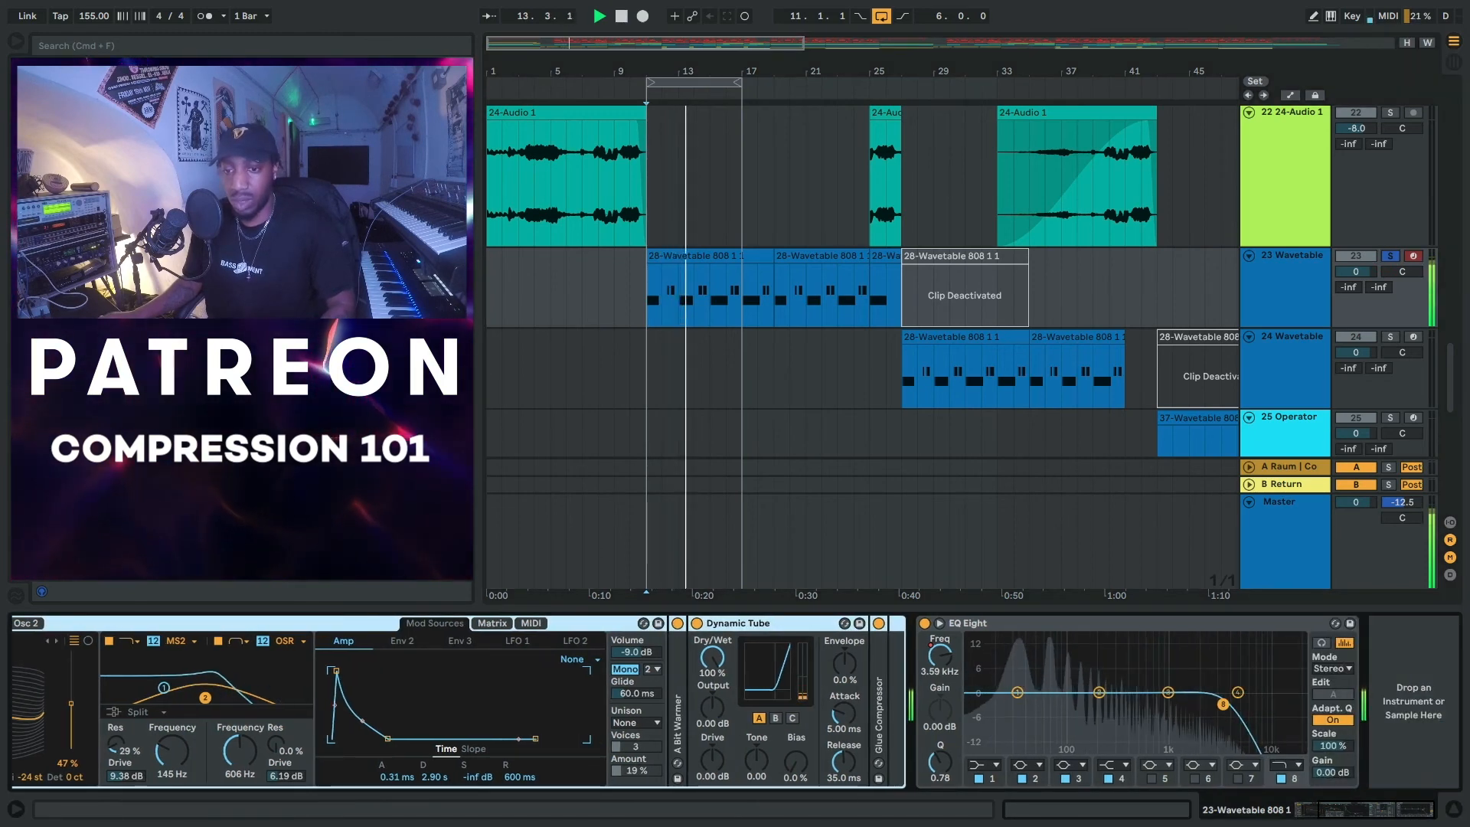
{"action": "key", "text": "space"}
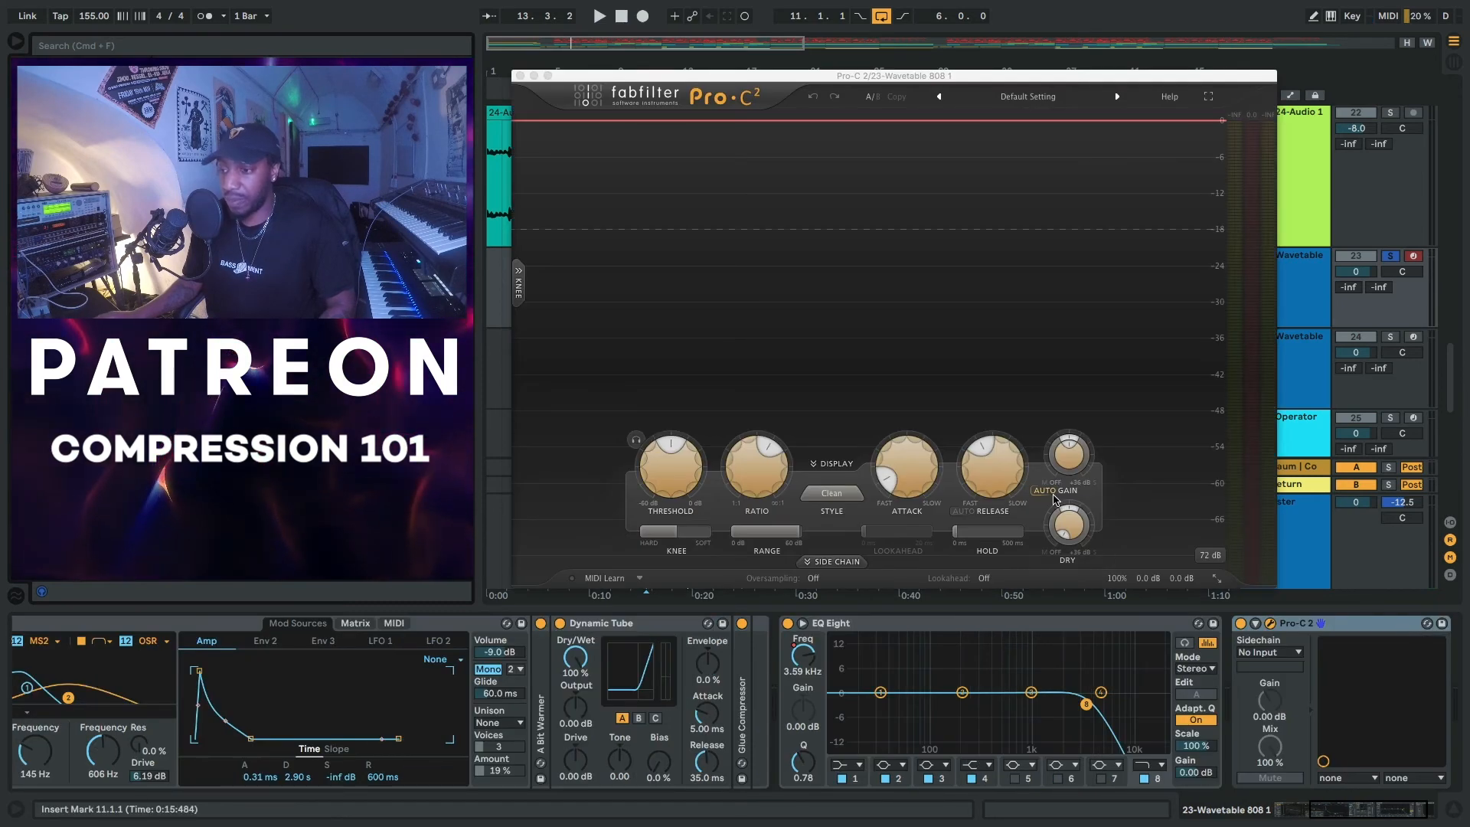
{"action": "left_click", "coordinate": [1049, 493]}
- Expand Pro-C 2's side chain section and set the device's sidechain input to 2 Kick
{"action": "left_click", "coordinate": [830, 563]}
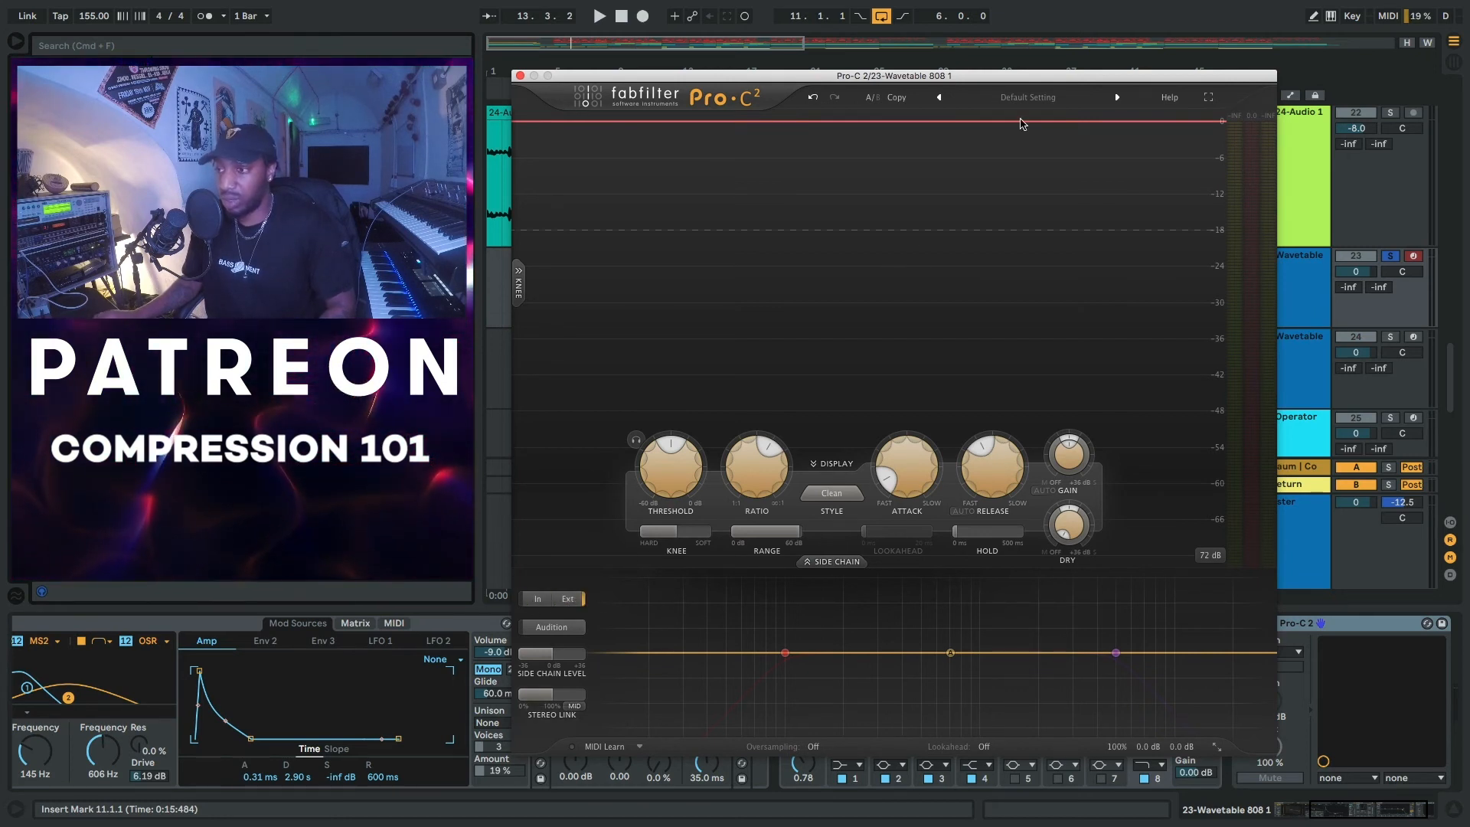
{"action": "left_click", "coordinate": [519, 75]}
{"action": "left_click", "coordinate": [1293, 654]}
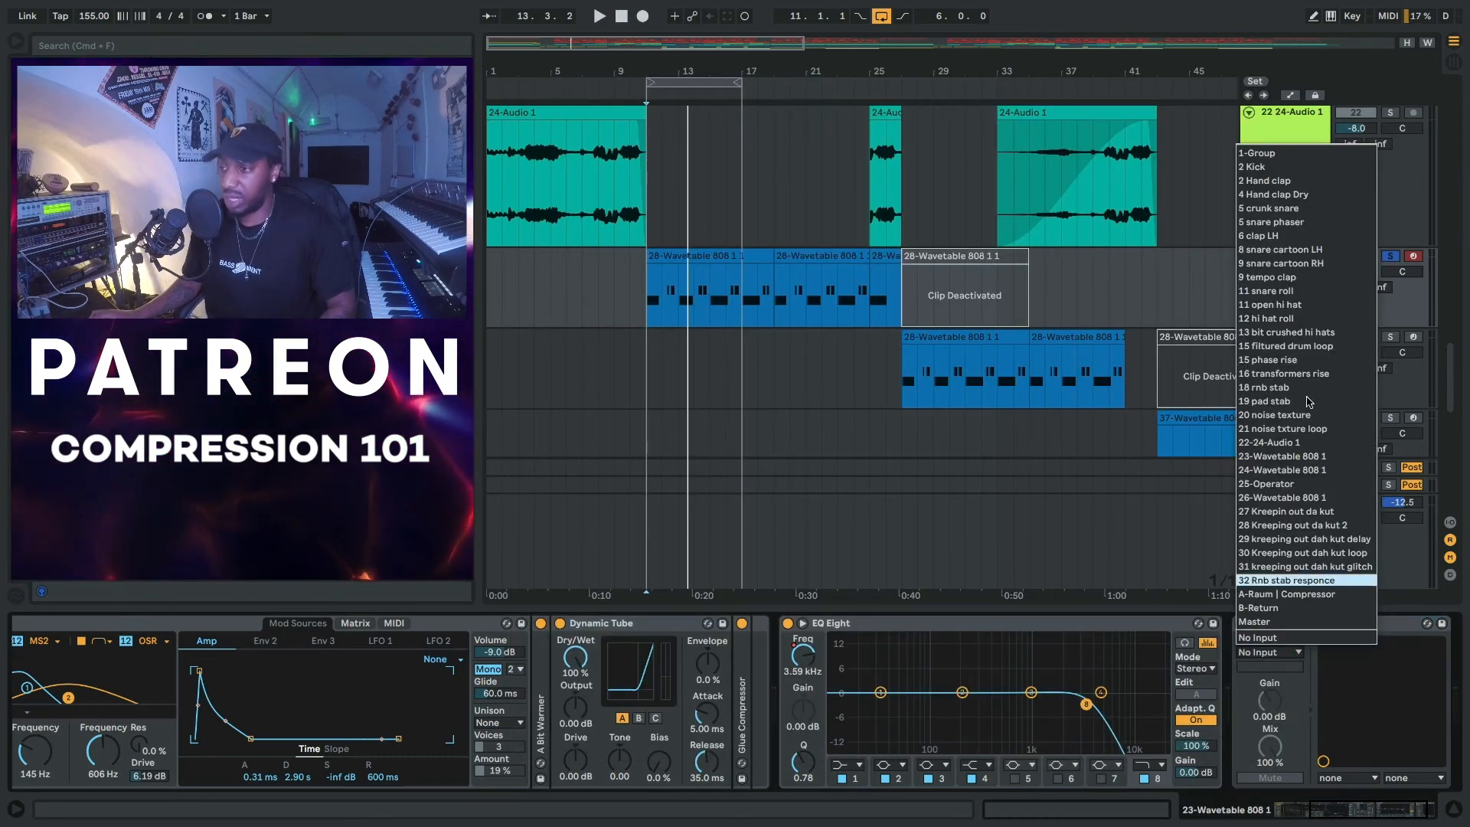
{"action": "left_click", "coordinate": [1266, 168]}
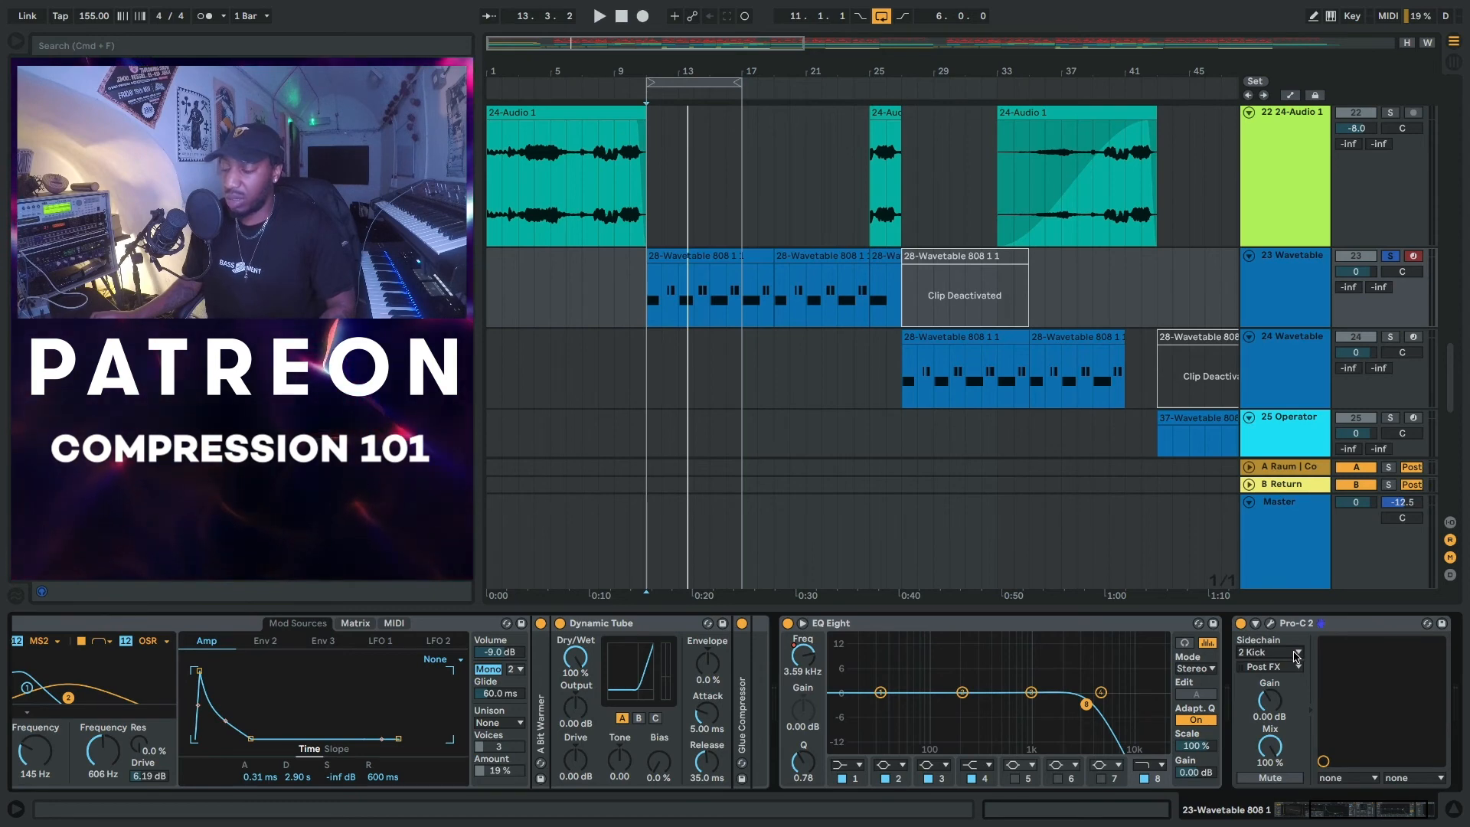
{"action": "left_click", "coordinate": [1271, 624]}
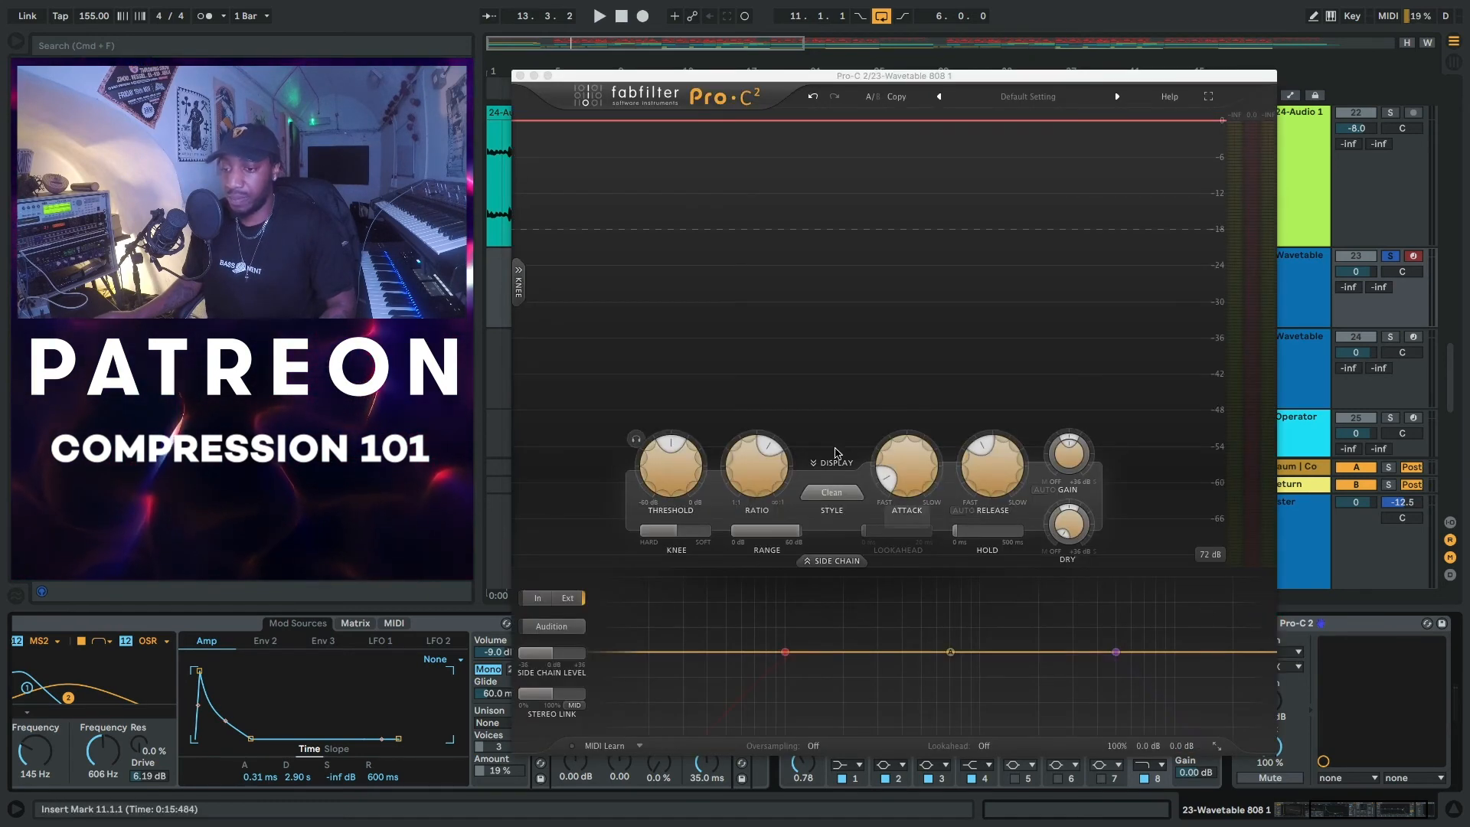
- Play the bass loop and lower the sidechained compressor's threshold to -23.55 dB
{"action": "key", "text": "space"}
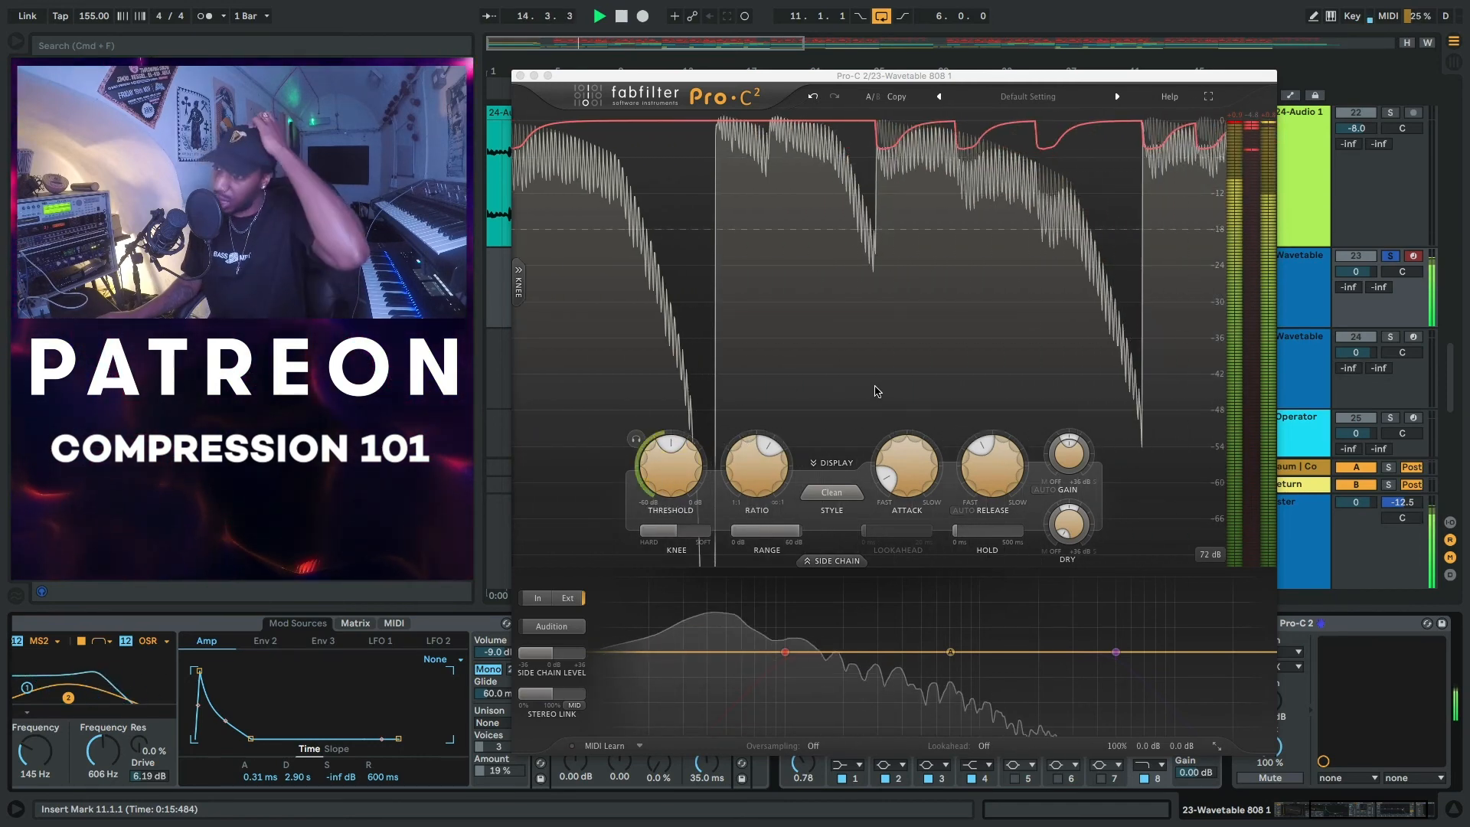
{"action": "mouse_move", "coordinate": [679, 469]}
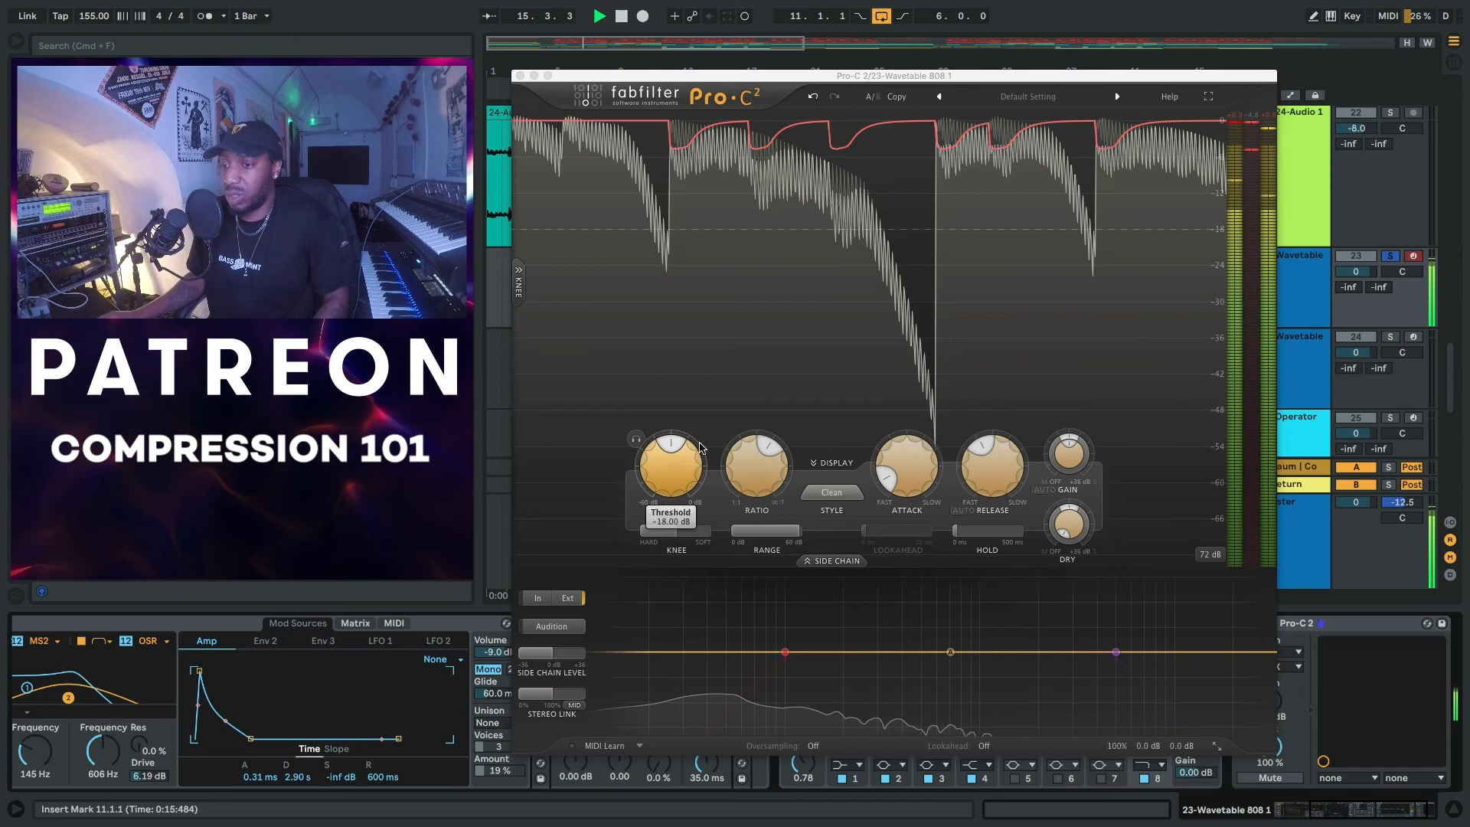
{"action": "left_click", "coordinate": [675, 474]}
{"action": "left_click_drag", "start_coordinate": [679, 486], "coordinate": [681, 499]}
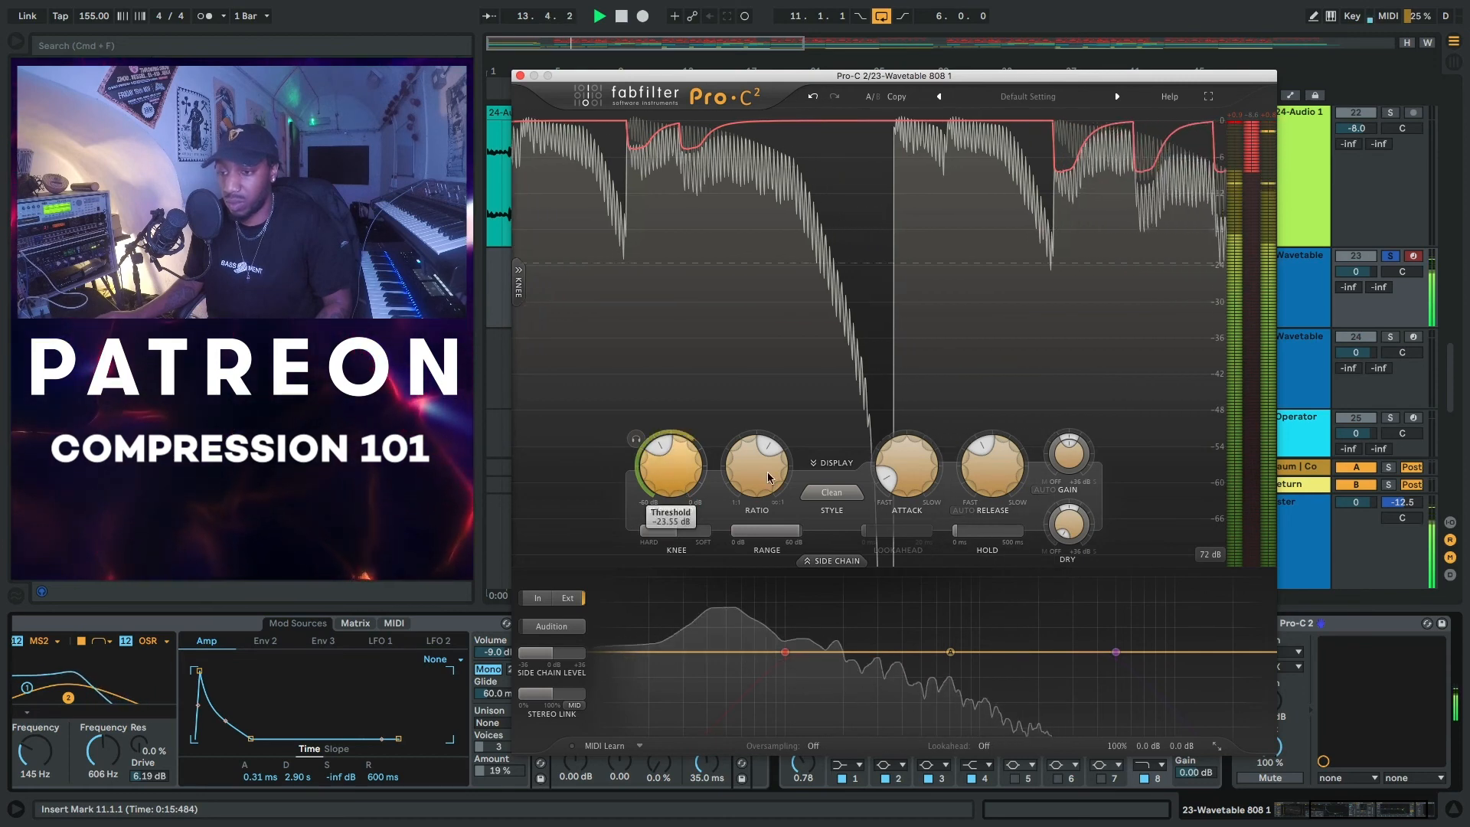
- Shorten the bass compressor's release to about 37 ms
{"action": "mouse_move", "coordinate": [999, 470]}
{"action": "left_click_drag", "start_coordinate": [999, 470], "coordinate": [1011, 545]}
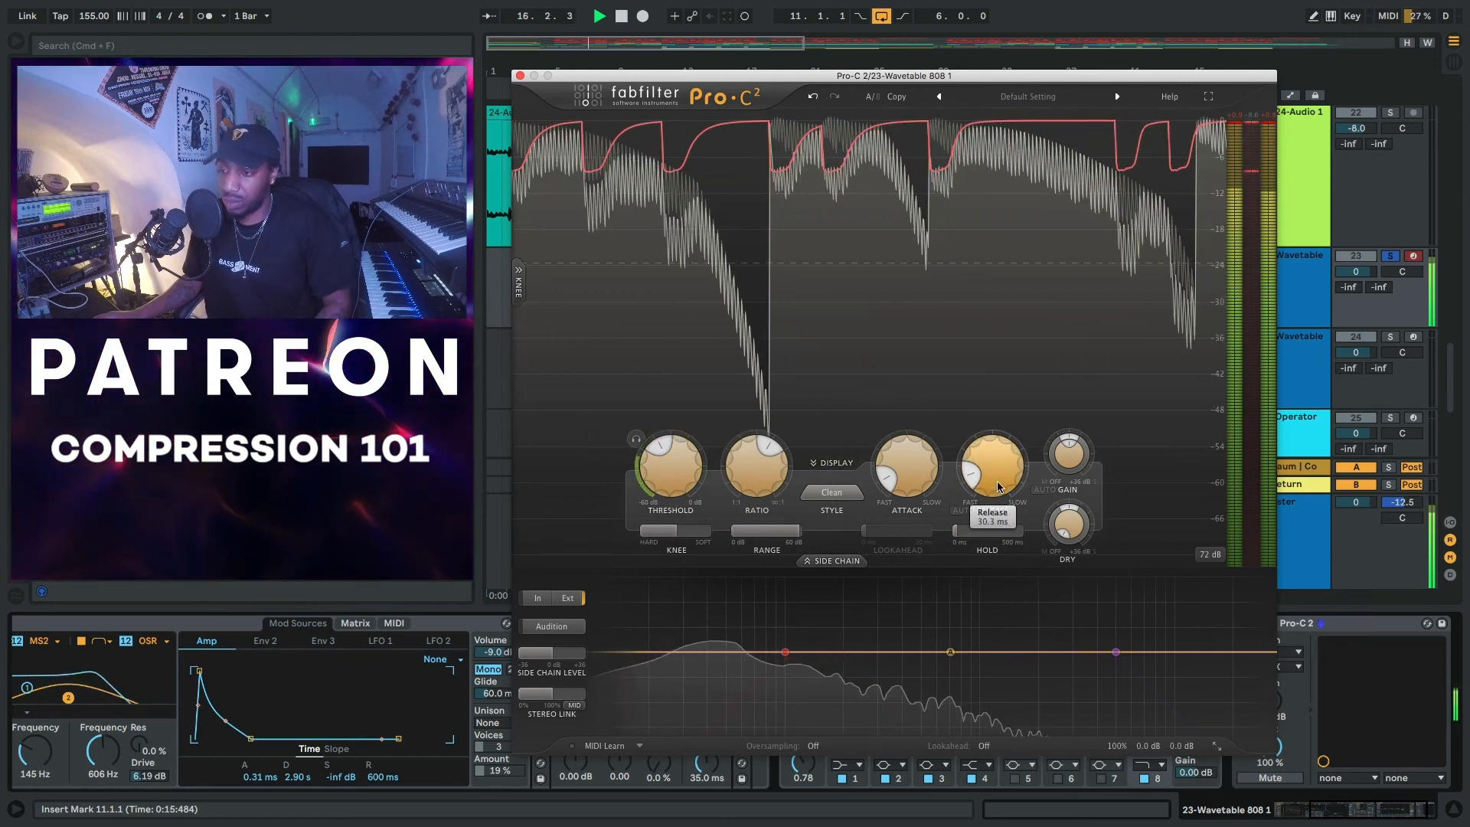
{"action": "left_click_drag", "start_coordinate": [994, 484], "coordinate": [993, 471]}
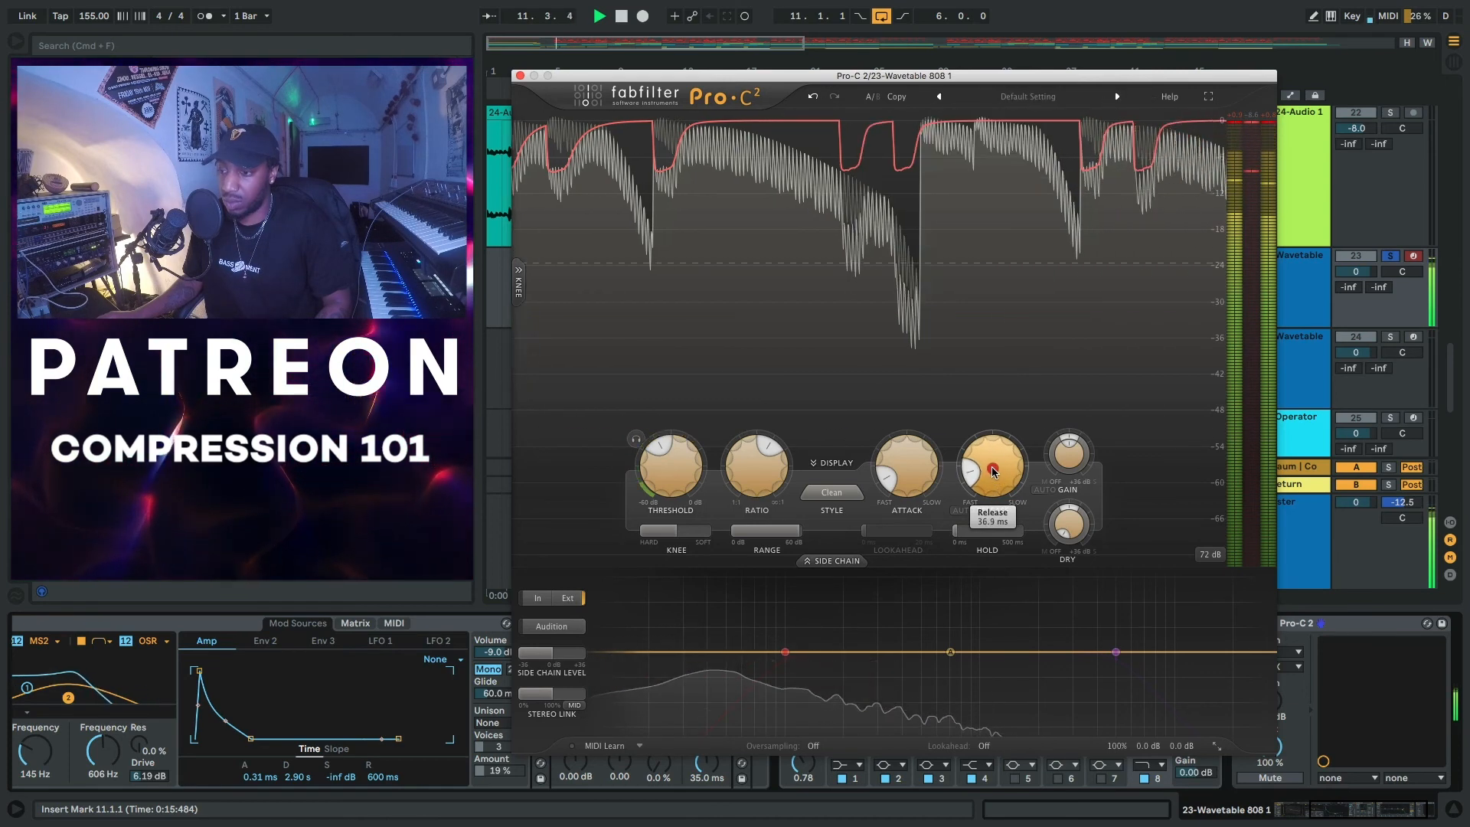
- Solo the drum group so it plays together with the sidechained bass
{"action": "scroll", "coordinate": [1362, 199], "scroll_direction": "up", "scroll_amount": 10}
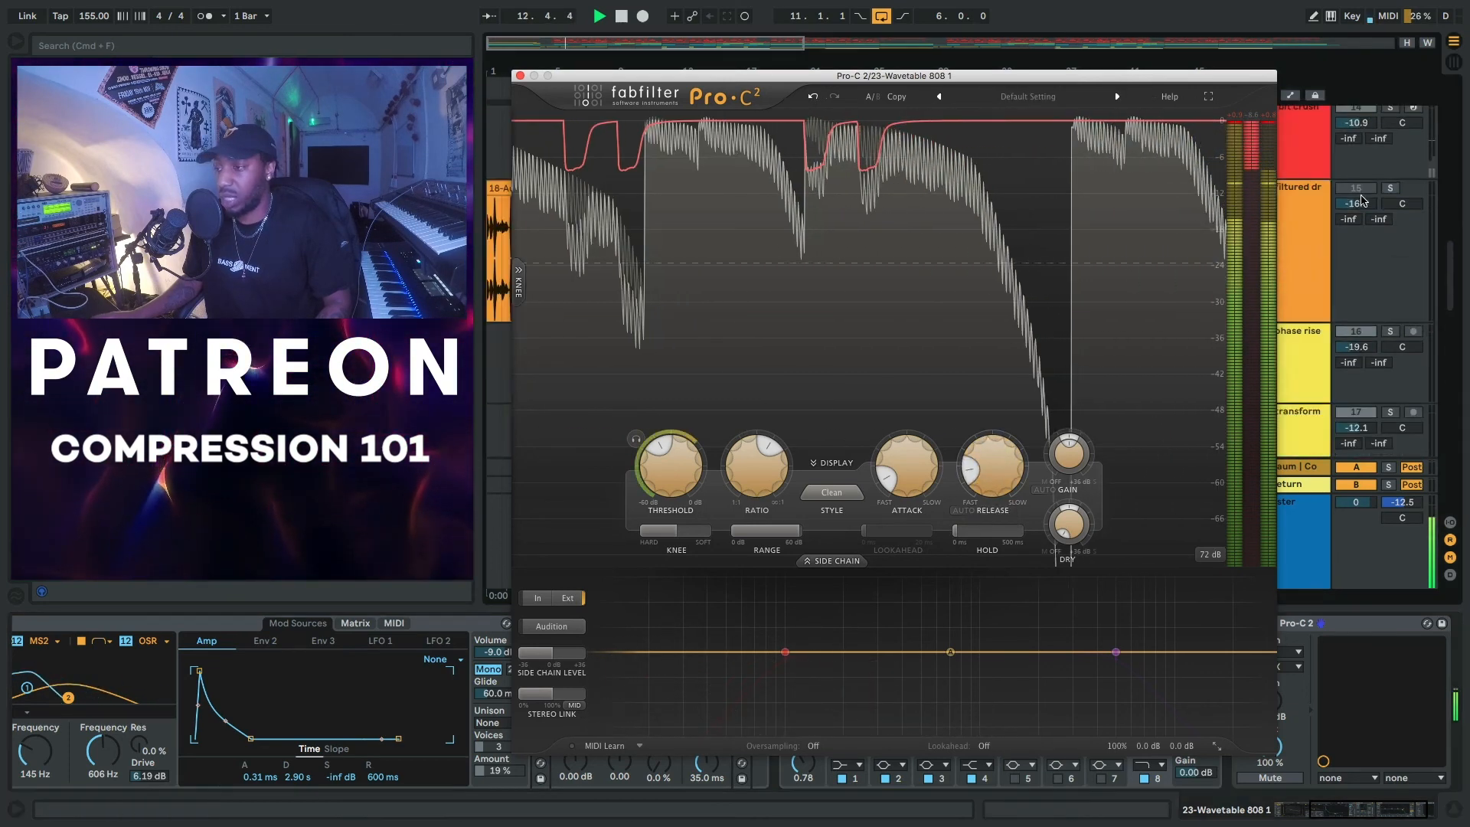
{"action": "scroll", "coordinate": [1363, 199], "scroll_direction": "up", "scroll_amount": 4}
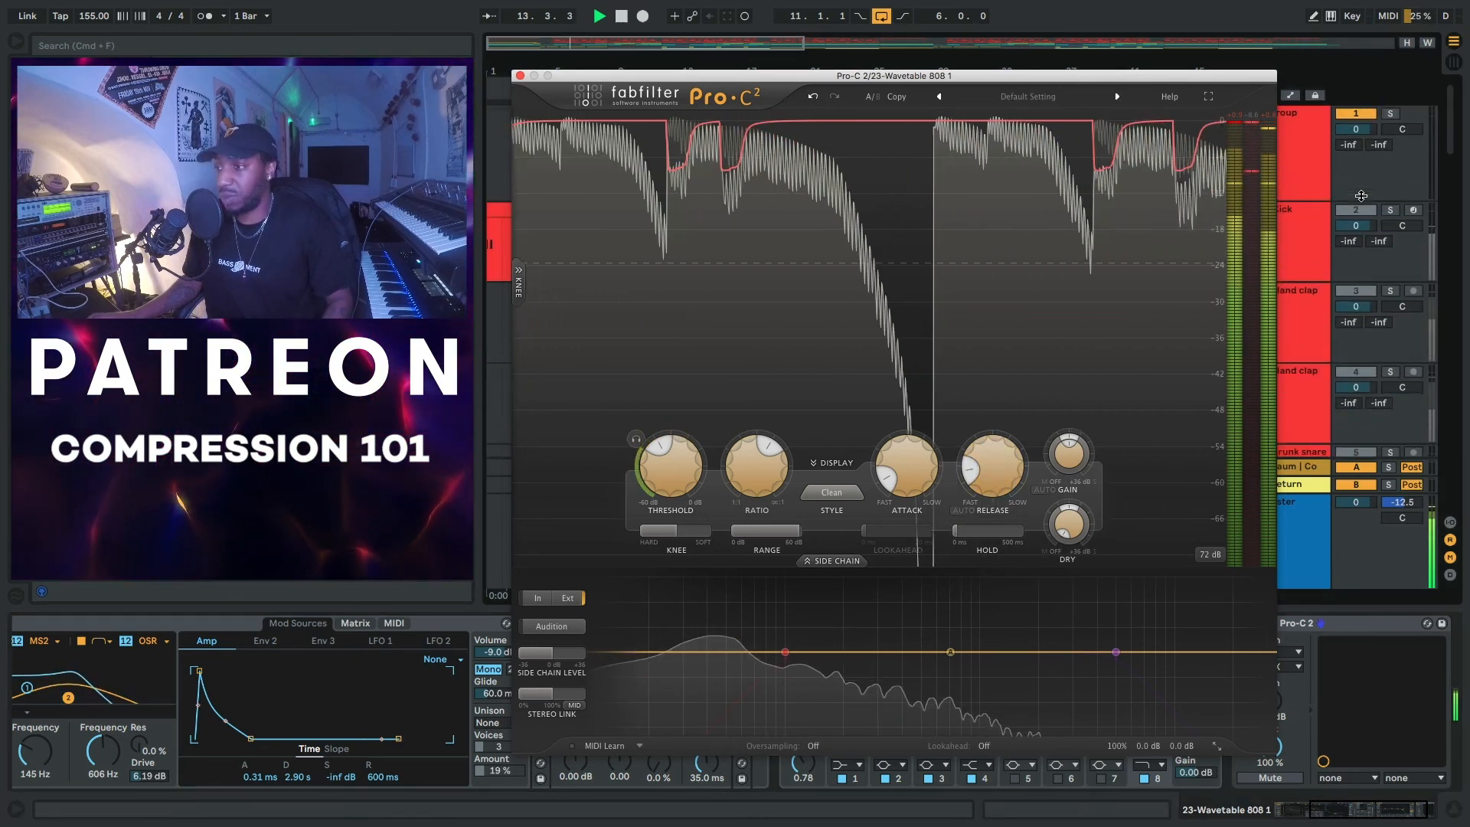
{"action": "left_click", "coordinate": [1391, 114]}
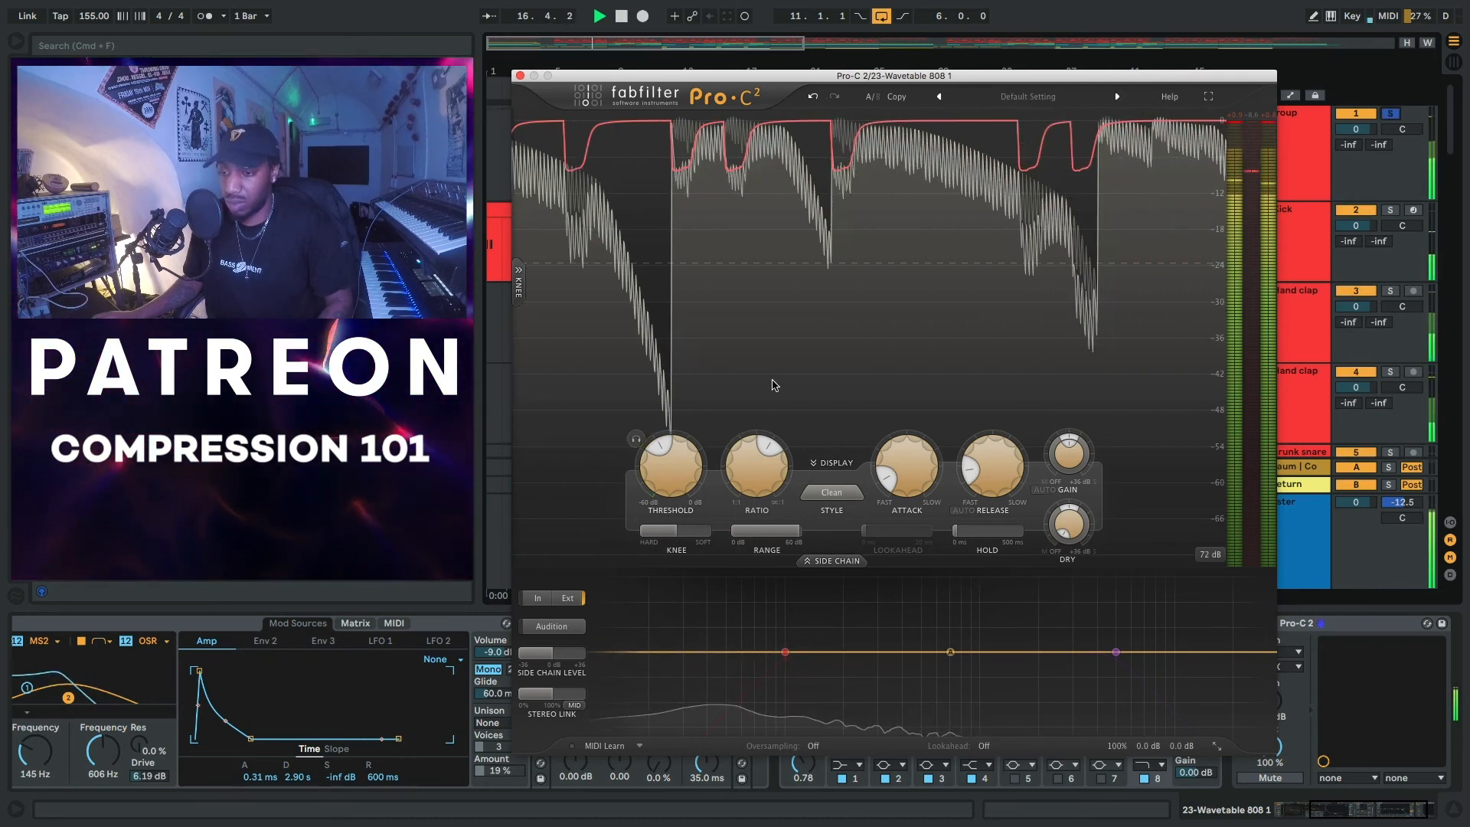
- Set the bass compressor's attack to 0.005 ms and its release to 43.6 ms, and stop playback
{"action": "mouse_move", "coordinate": [909, 467]}
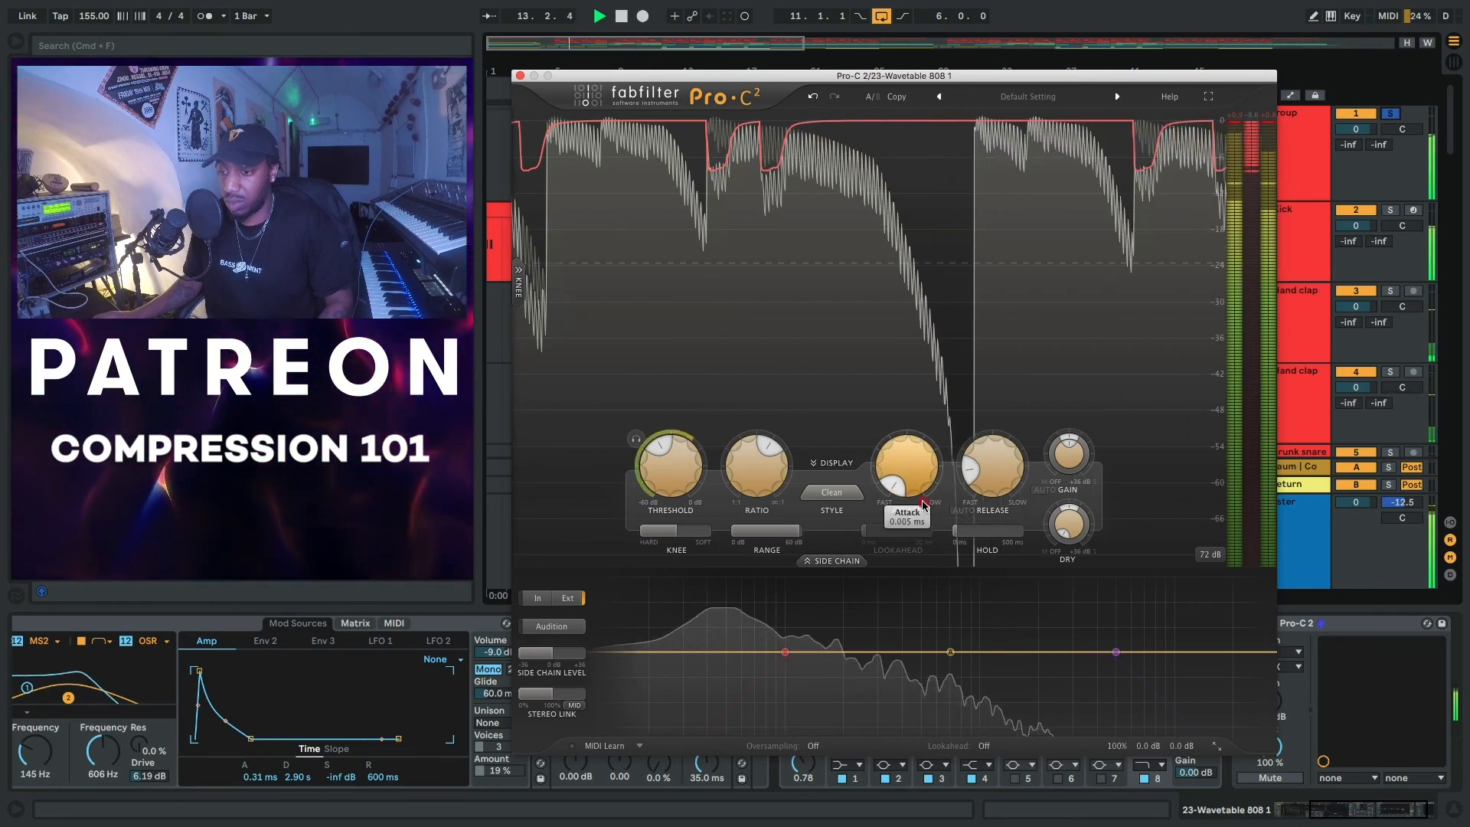
{"action": "mouse_move", "coordinate": [998, 441]}
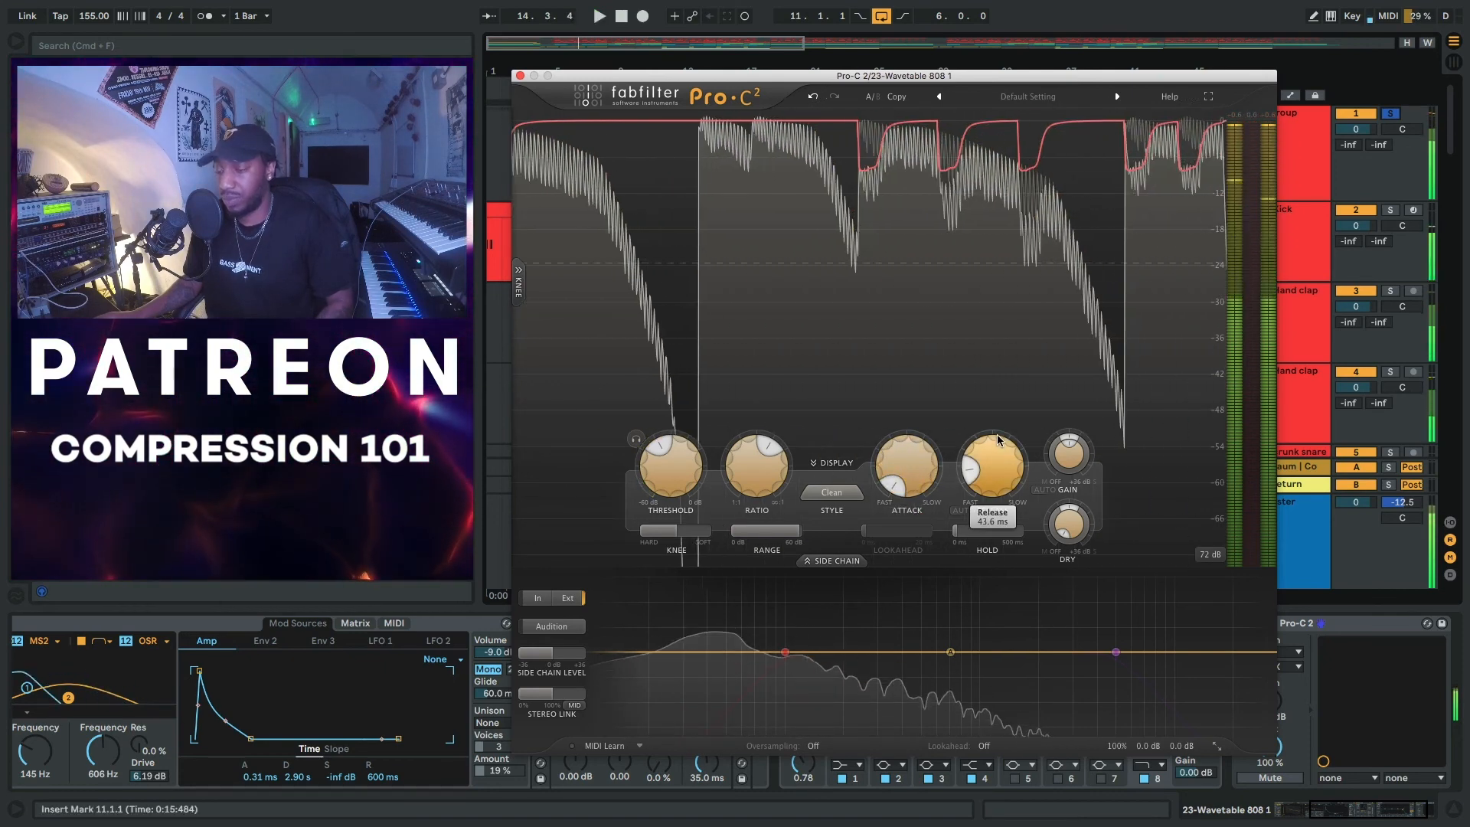
{"action": "key", "text": "space"}
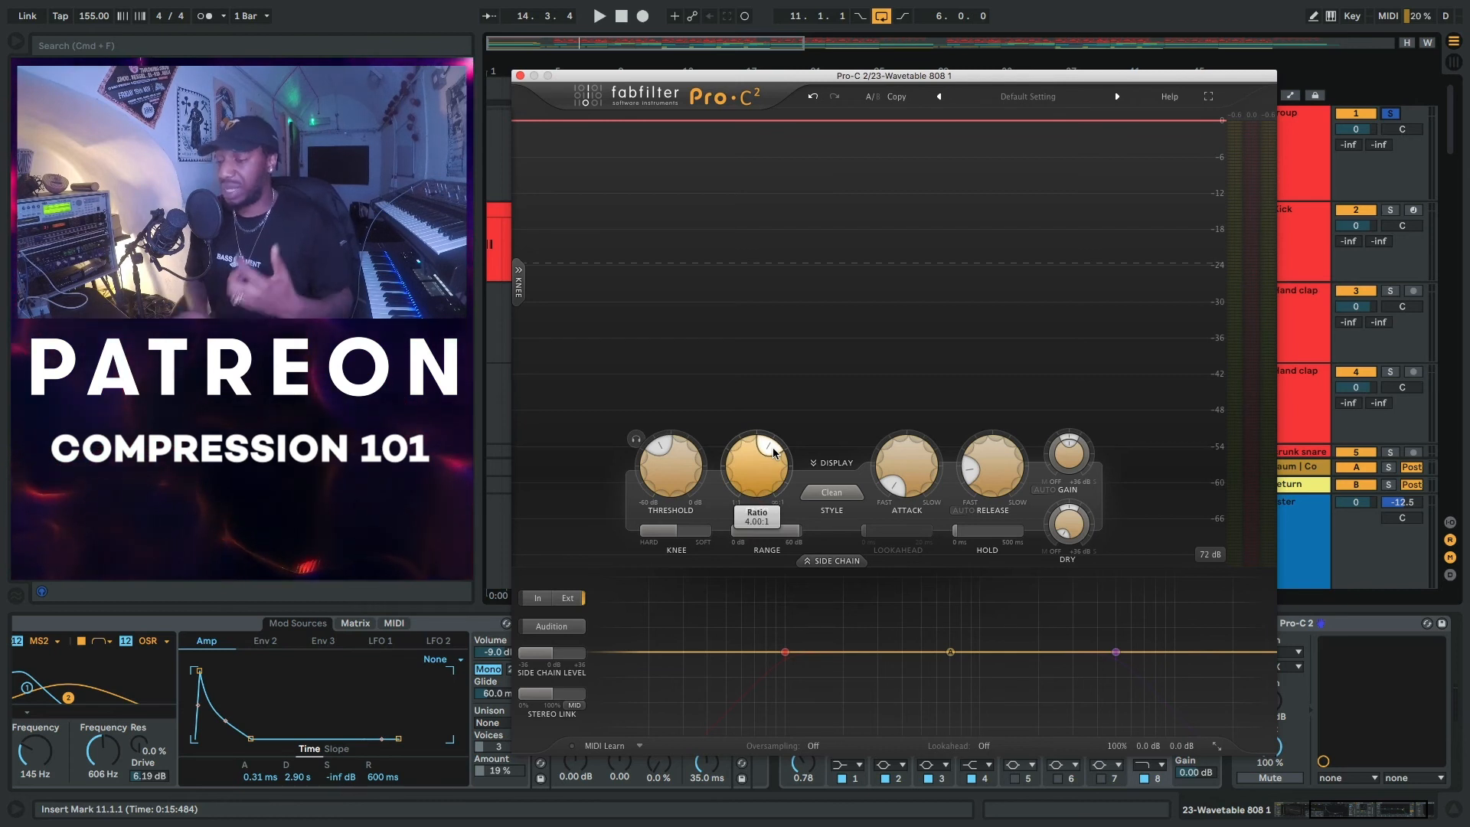
{"action": "mouse_move", "coordinate": [773, 452]}
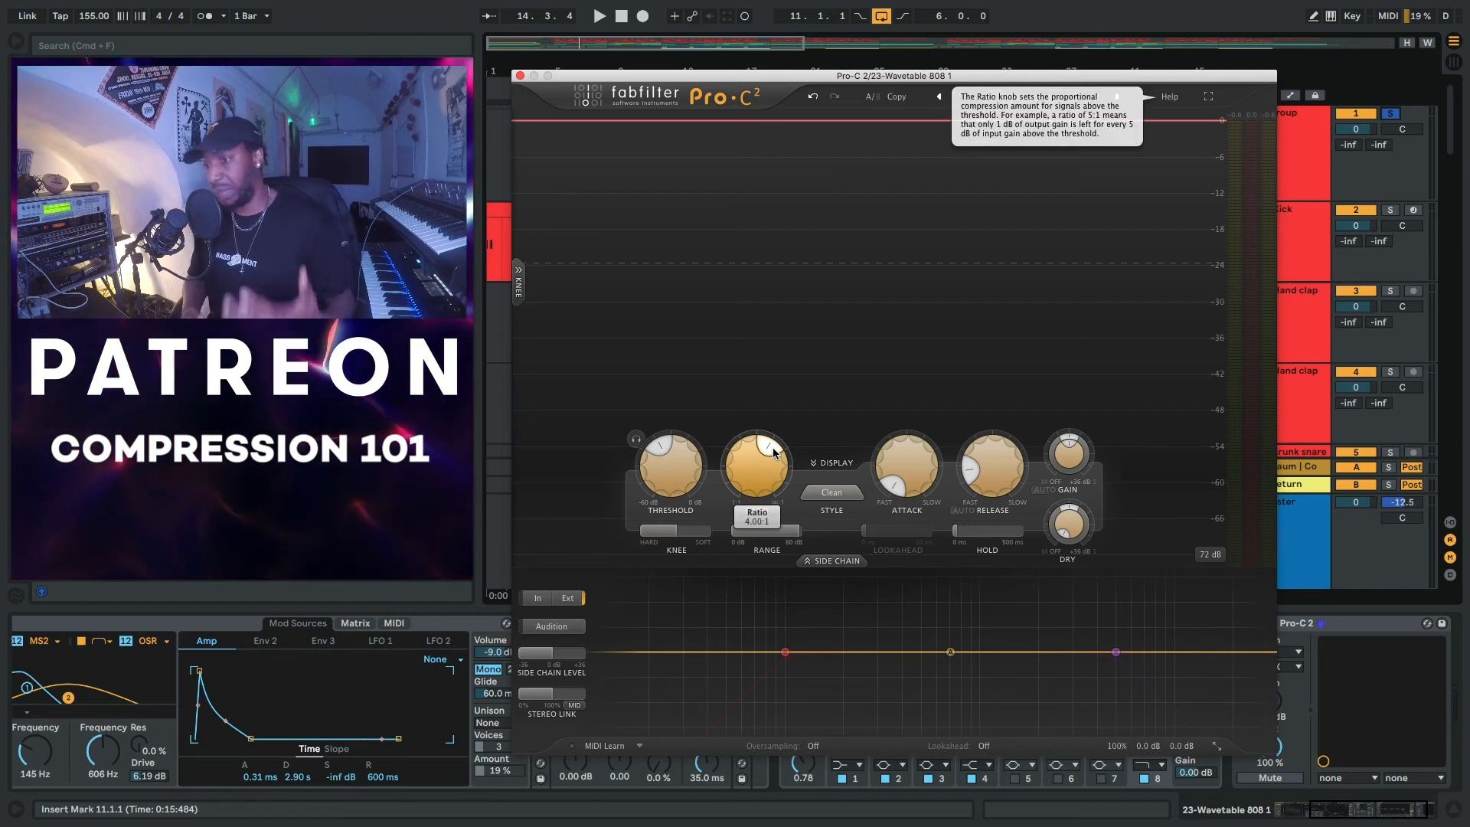